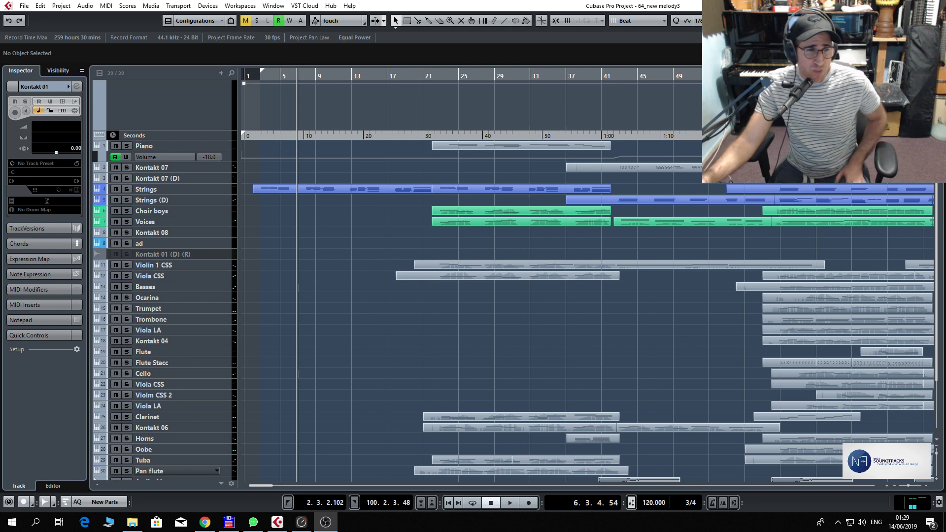
# - Play the arrangement from about bar 2, at the start of the first Strings part, and enlarge the track heights
pyautogui.scroll(-3, 570, 373)
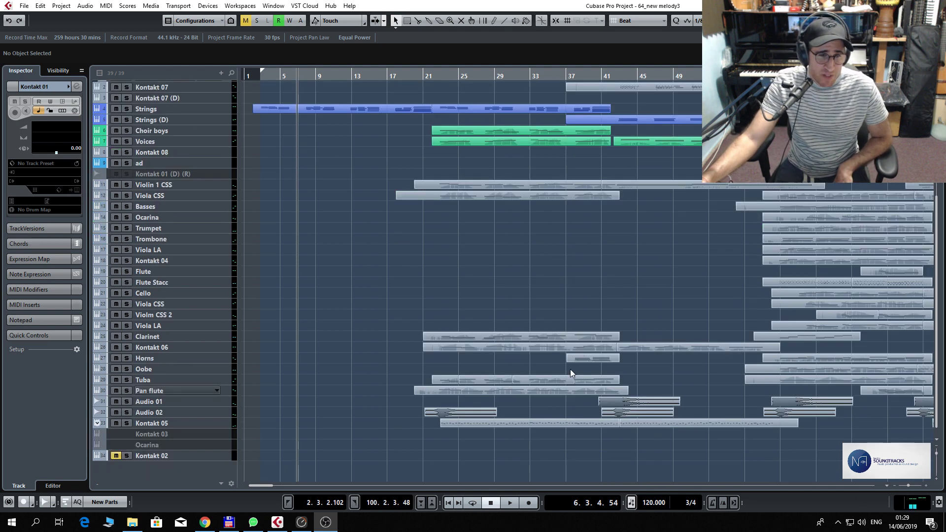
pyautogui.scroll(3, 571, 370)
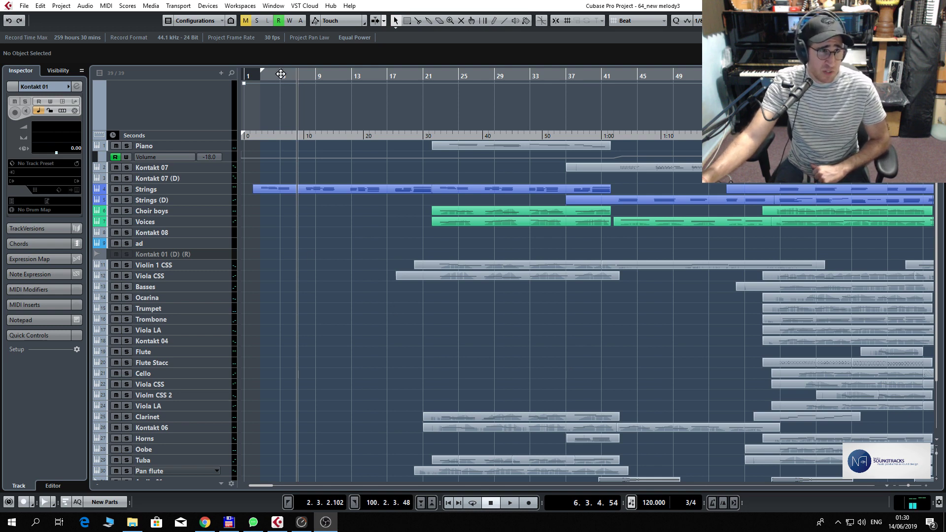
pyautogui.moveTo(281, 78); pyautogui.dragTo(256, 87)
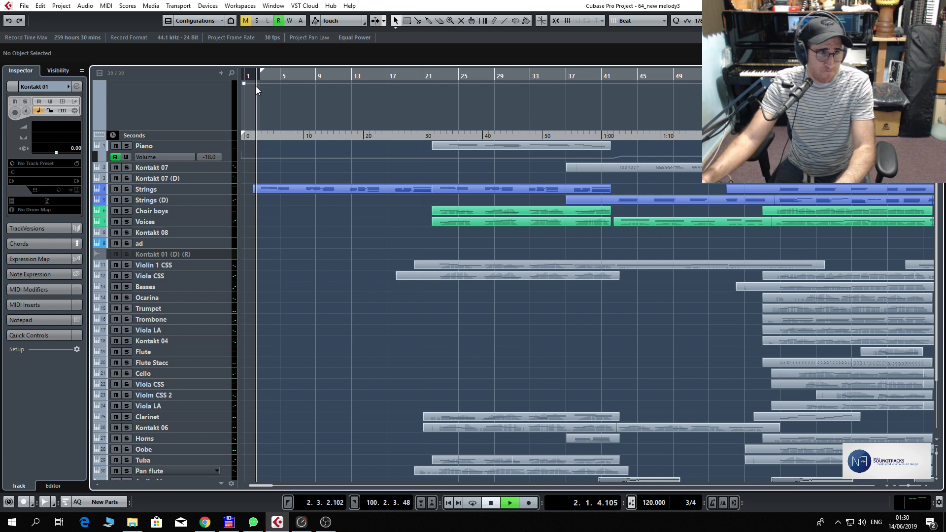
pyautogui.press('space')
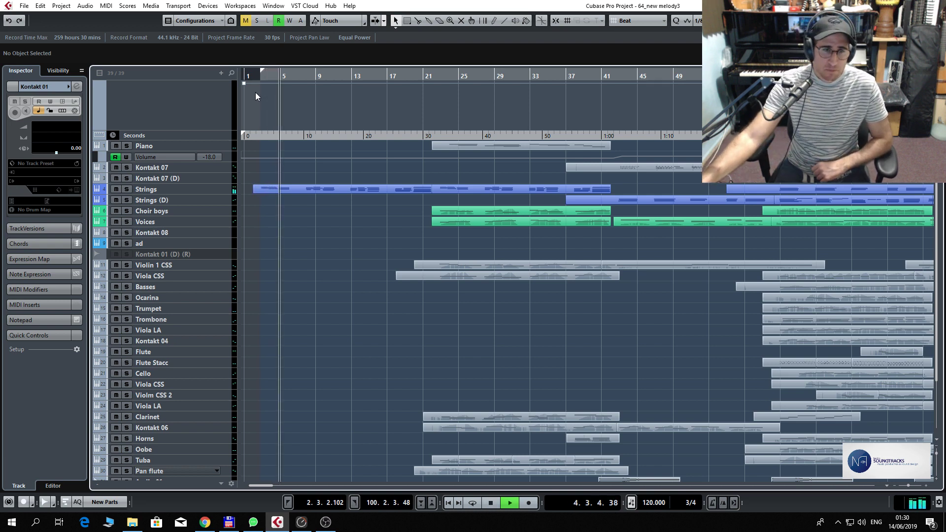
pyautogui.scroll(-3, 497, 230)
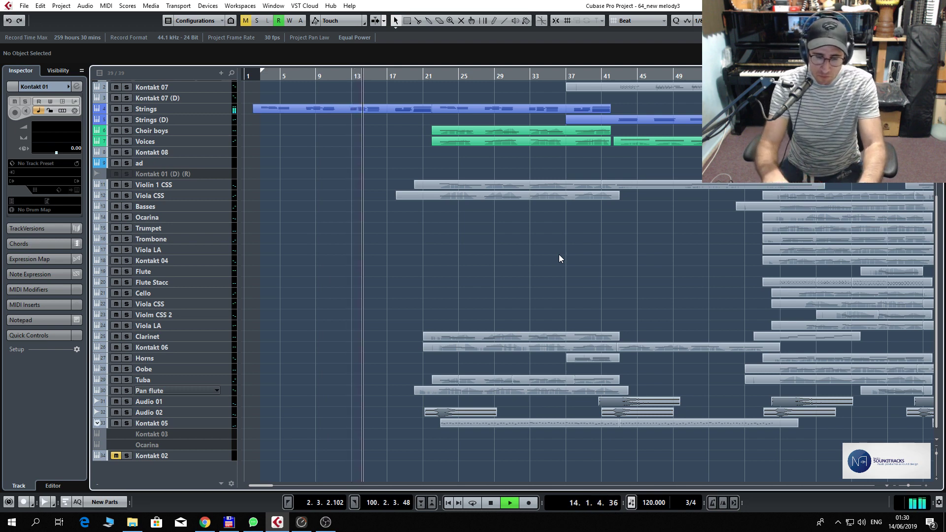
pyautogui.hotkey('shift', 'h')
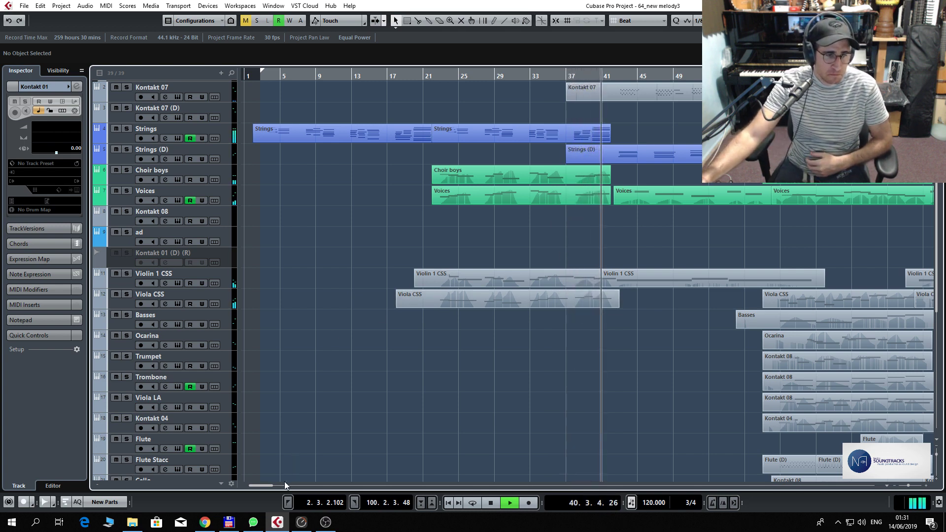
# - Follow the playback through the later sections across all instrument tracks, and stop it at about bar 96
pyautogui.moveTo(268, 486); pyautogui.dragTo(273, 486)
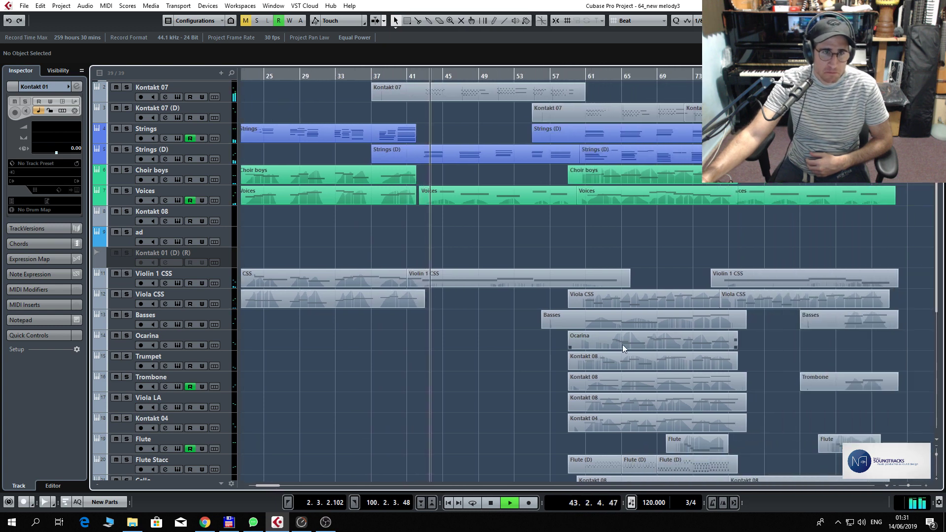
pyautogui.scroll(-4, 661, 364)
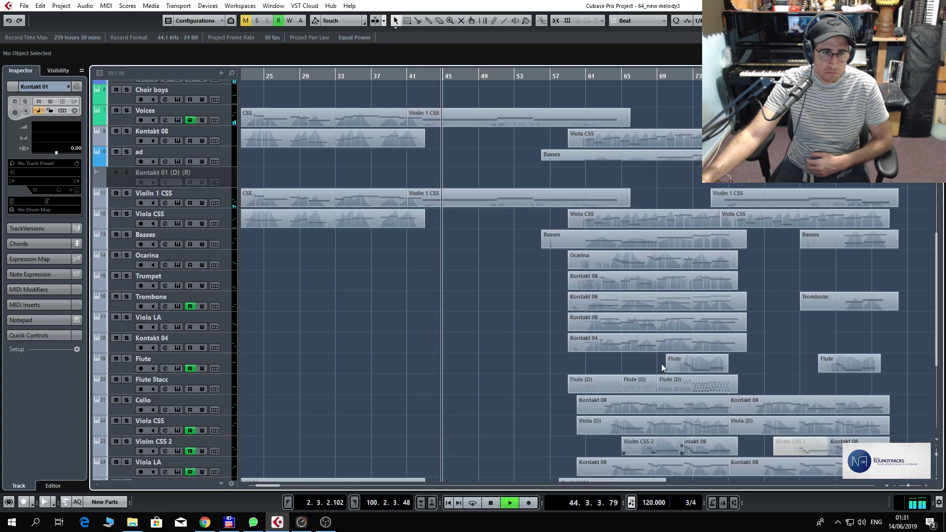
pyautogui.scroll(8, 661, 364)
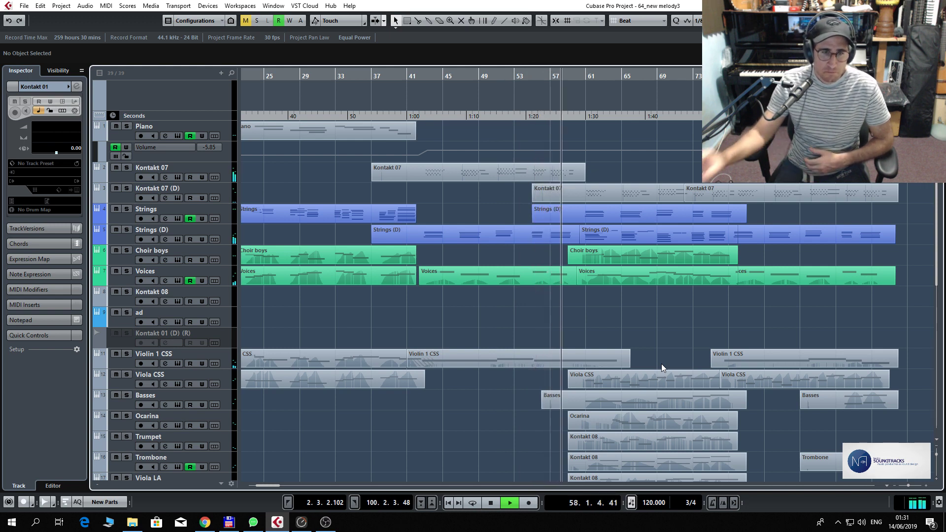
pyautogui.scroll(-2, 694, 323)
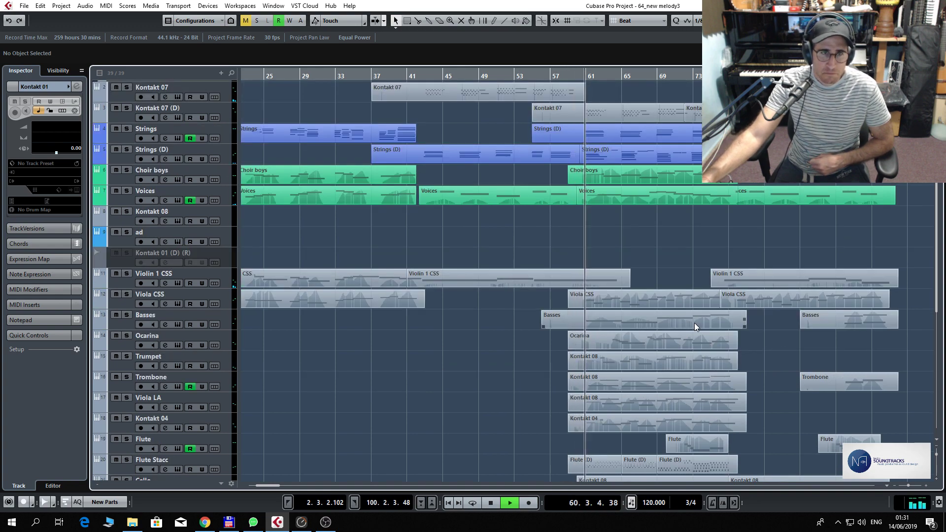
pyautogui.scroll(-2, 694, 323)
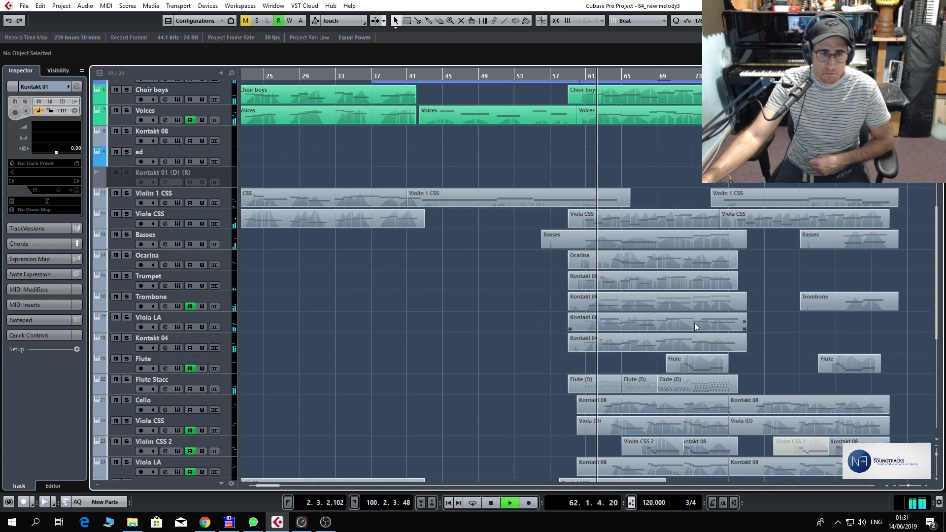
pyautogui.scroll(-2, 694, 323)
pyautogui.scroll(-2, 694, 324)
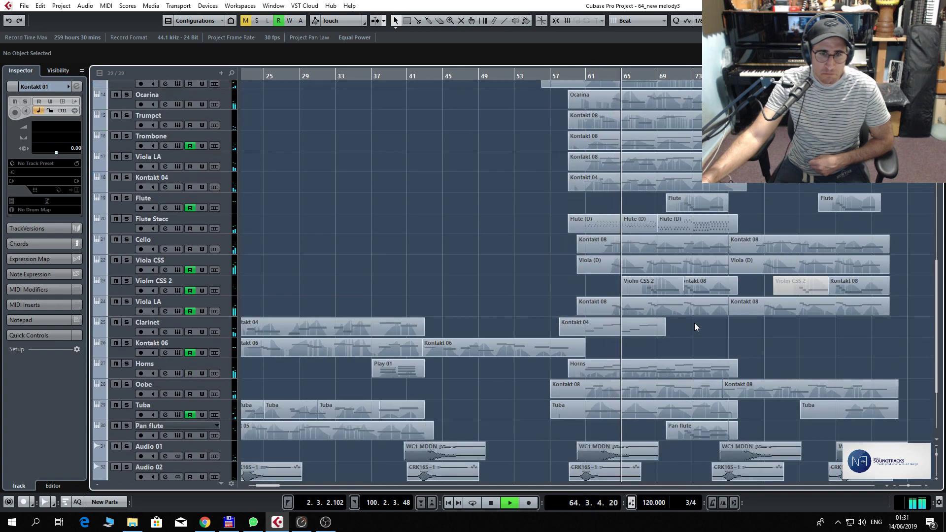
pyautogui.scroll(-2, 694, 324)
pyautogui.scroll(6, 694, 323)
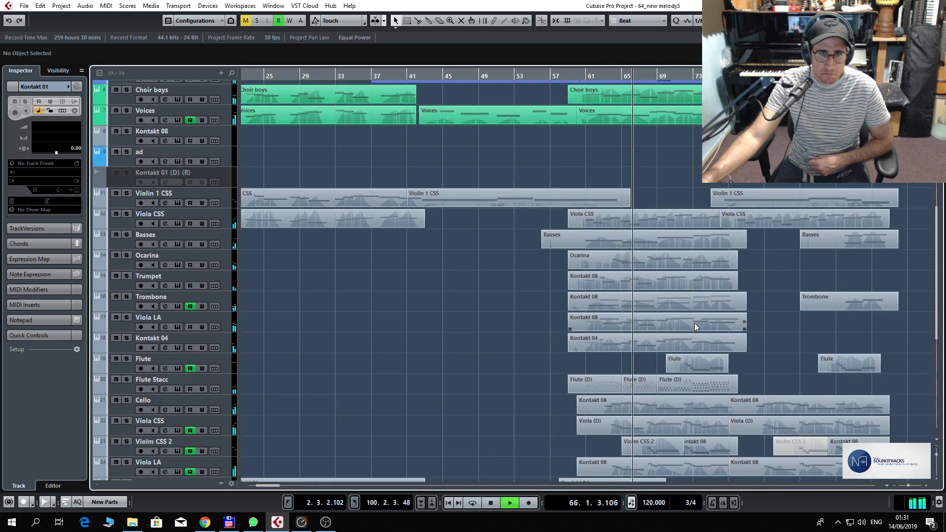
pyautogui.scroll(2, 694, 323)
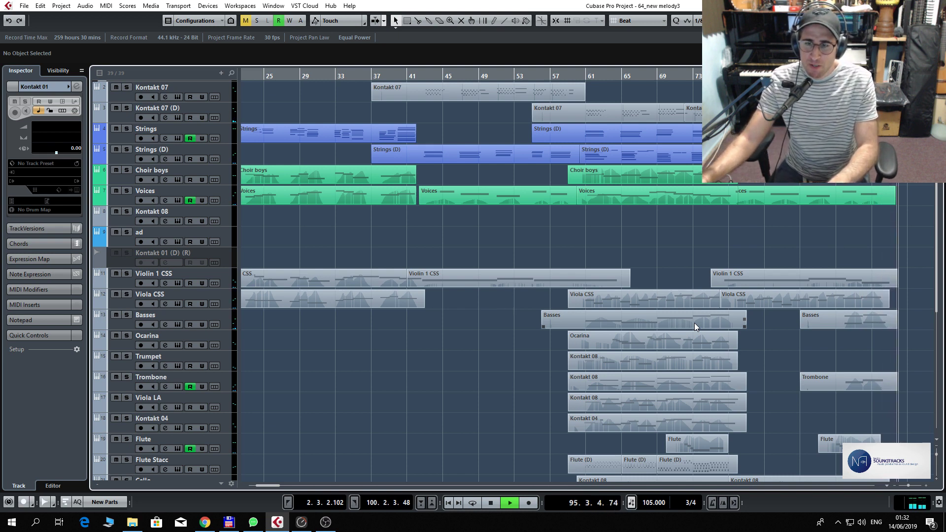
pyautogui.press('space')
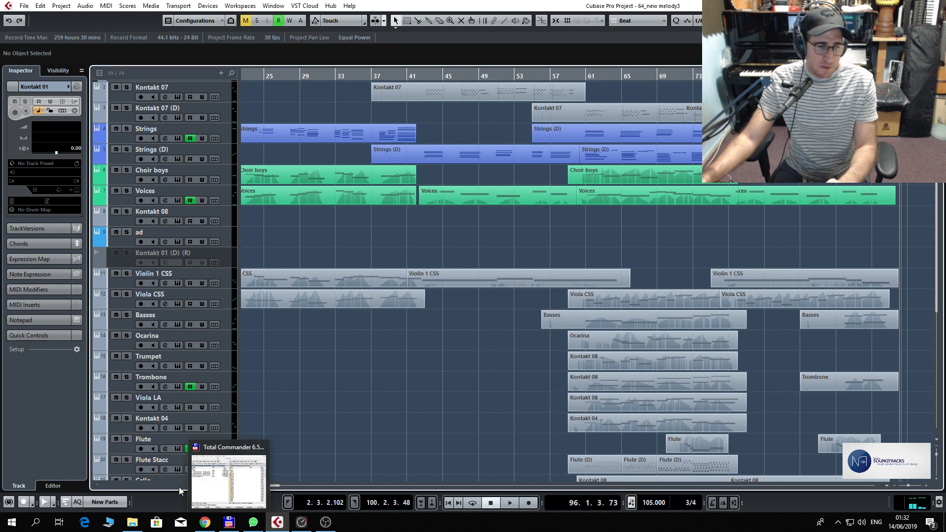
# - Examine the instrumentation of the arrangement from the Piano track down to Kontakt 02 and back up to the Strings
pyautogui.hscroll(-4, 274, 485)
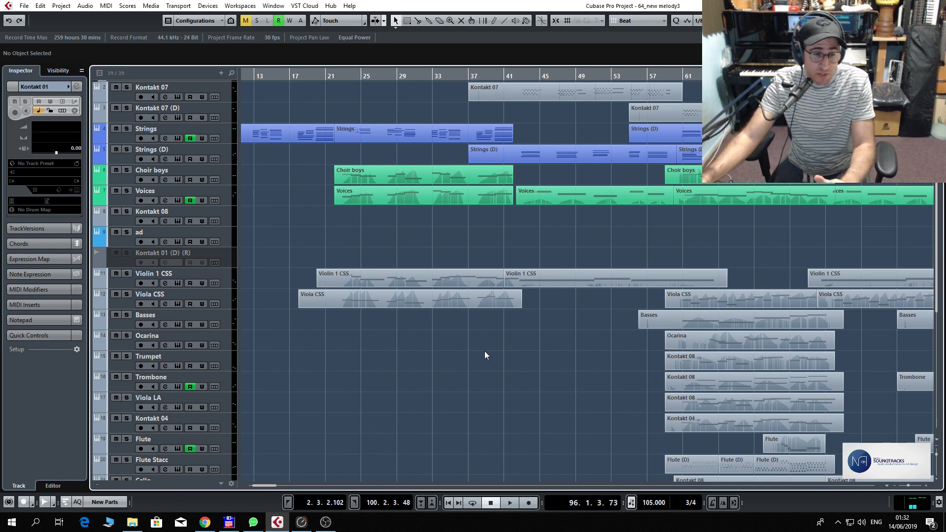
pyautogui.scroll(3, 494, 359)
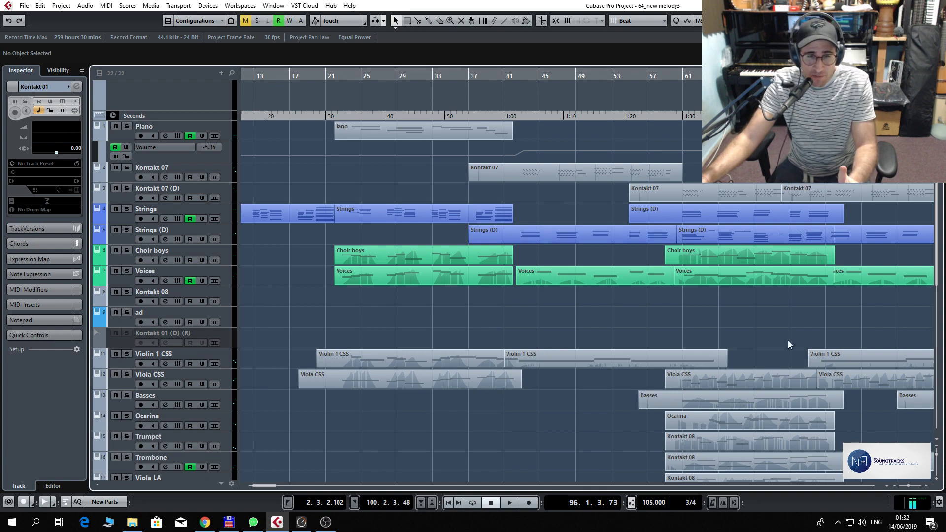
pyautogui.scroll(-9, 770, 354)
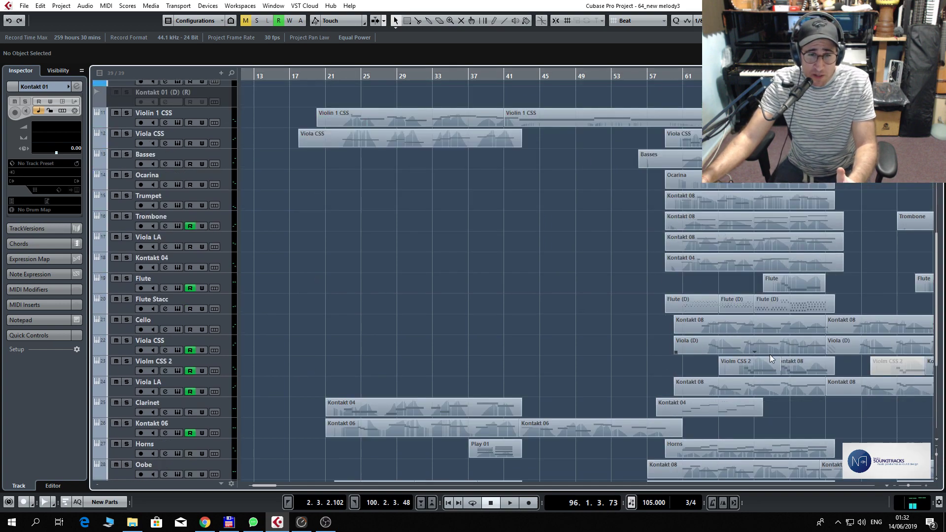
pyautogui.scroll(-8, 770, 354)
pyautogui.scroll(17, 770, 354)
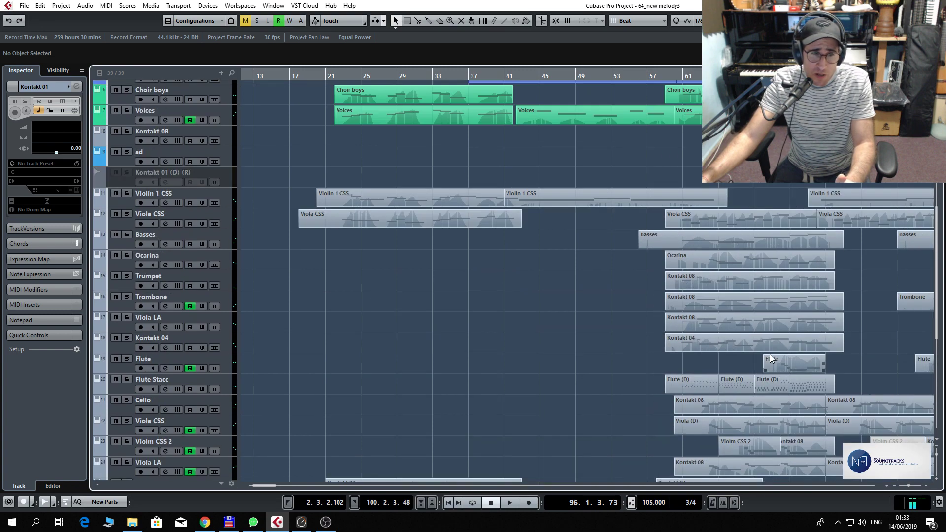
pyautogui.scroll(-18, 466, 255)
pyautogui.scroll(-1, 465, 256)
pyautogui.scroll(18, 442, 289)
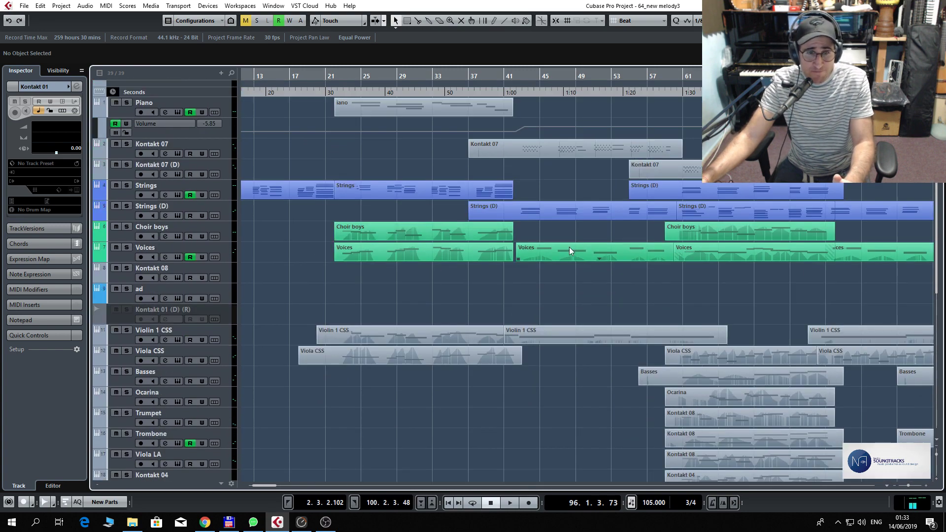
pyautogui.scroll(-18, 771, 244)
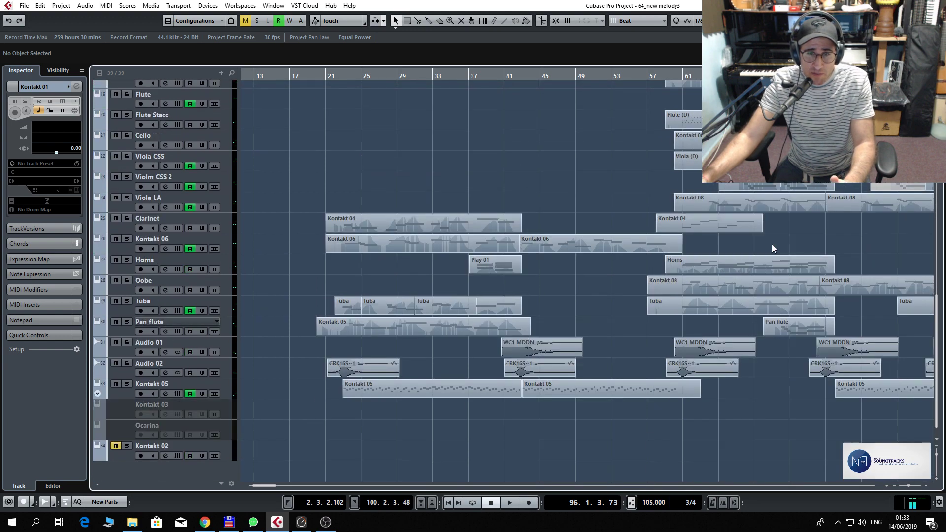
pyautogui.scroll(4, 771, 244)
pyautogui.scroll(8, 772, 244)
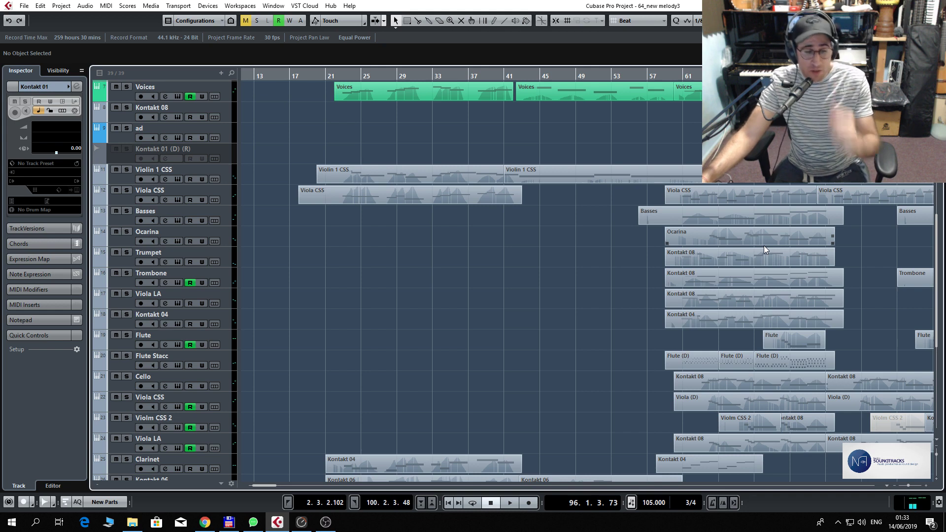
pyautogui.scroll(3, 493, 249)
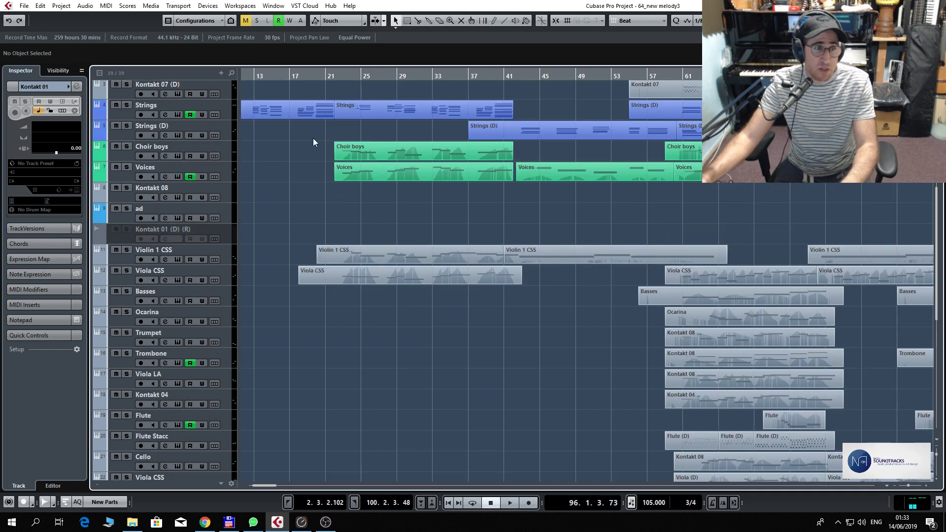
# - Examine the notes of the first Strings part in the key editor while playing it, and close the editor
pyautogui.press('Home')
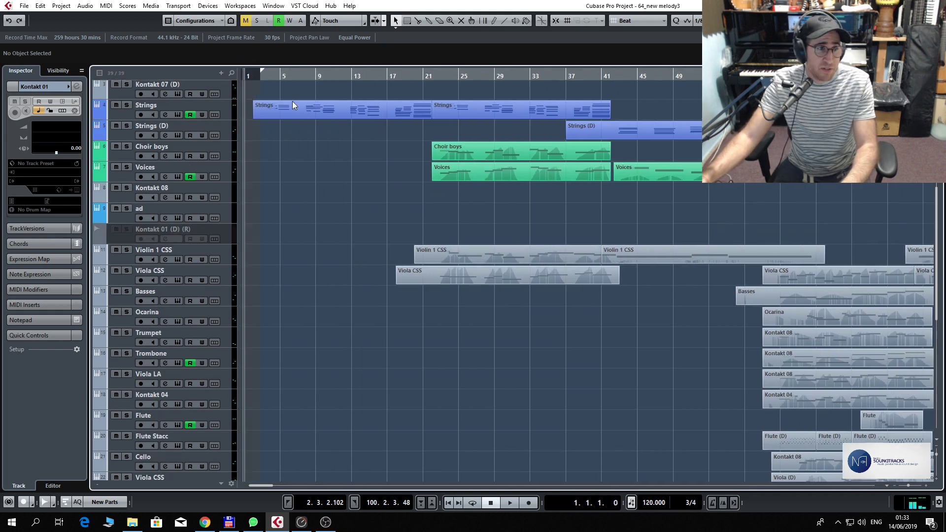
pyautogui.scroll(5, 286, 113)
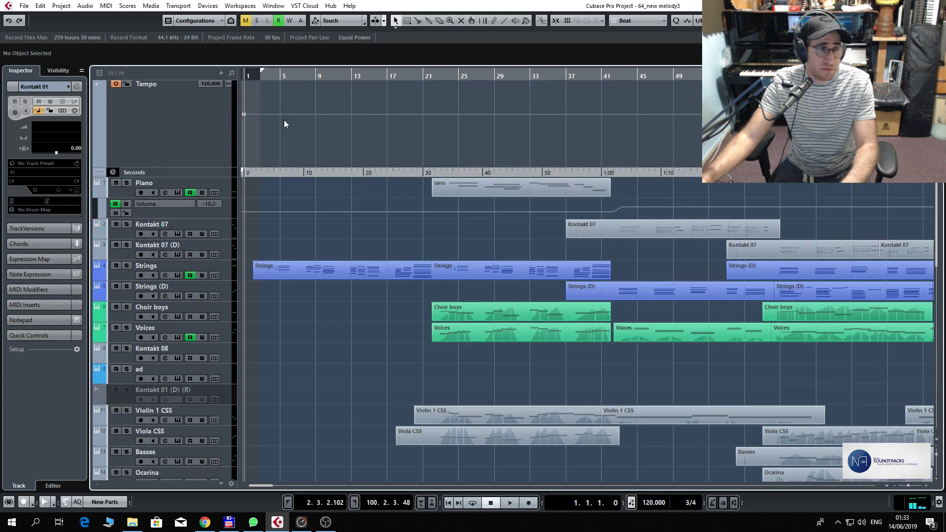
pyautogui.doubleClick(290, 273)
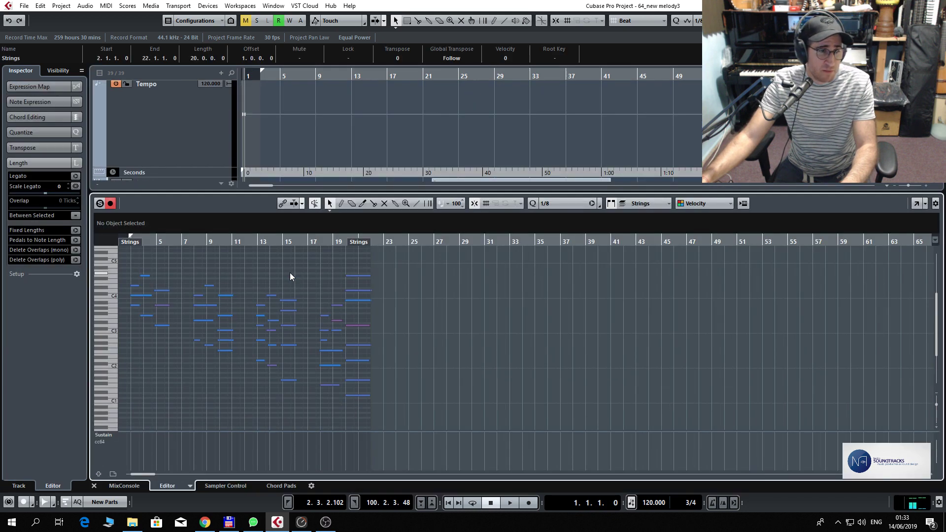
pyautogui.moveTo(233, 239); pyautogui.dragTo(285, 250)
pyautogui.press('space')
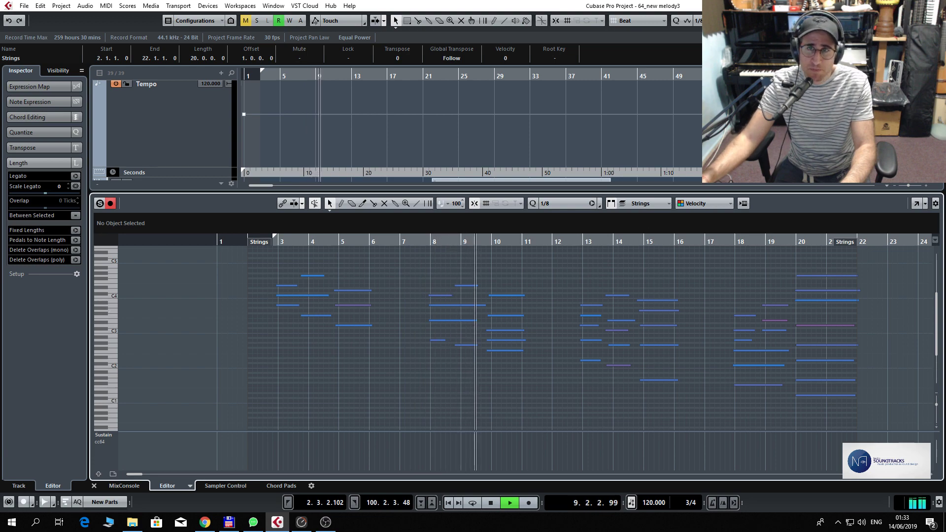
pyautogui.hotkey('ctrl', 'e')
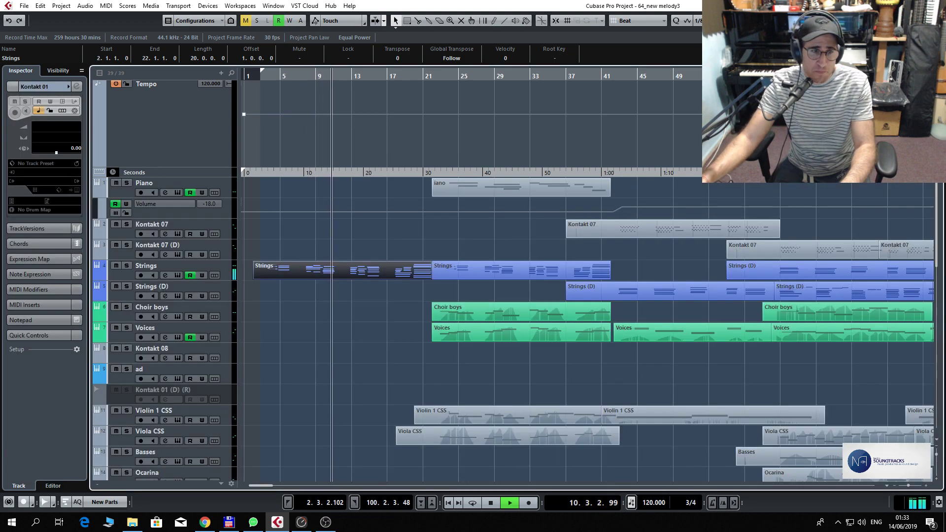
pyautogui.press('space')
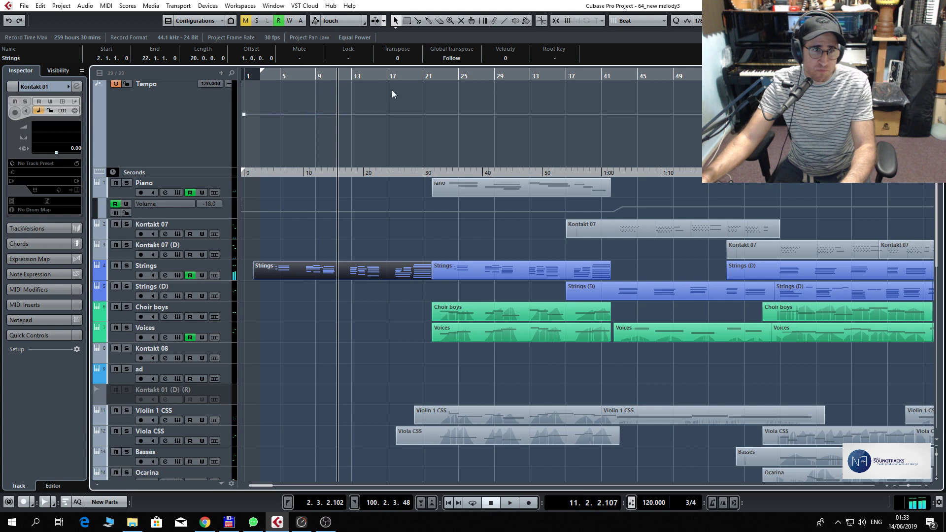
# - Audition the Piano track in solo from about bar 23, and release the solo to hear it with the other instruments
pyautogui.click(438, 77)
pyautogui.press('space')
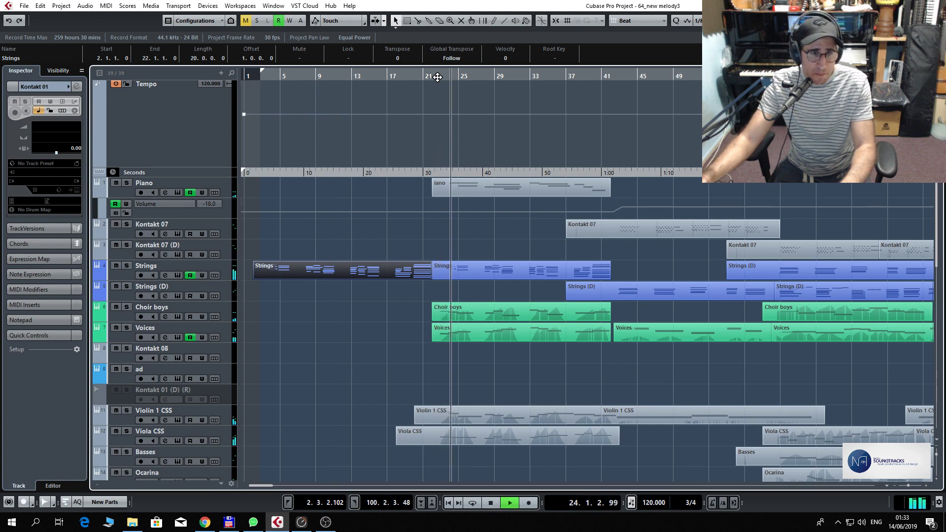
pyautogui.click(127, 184)
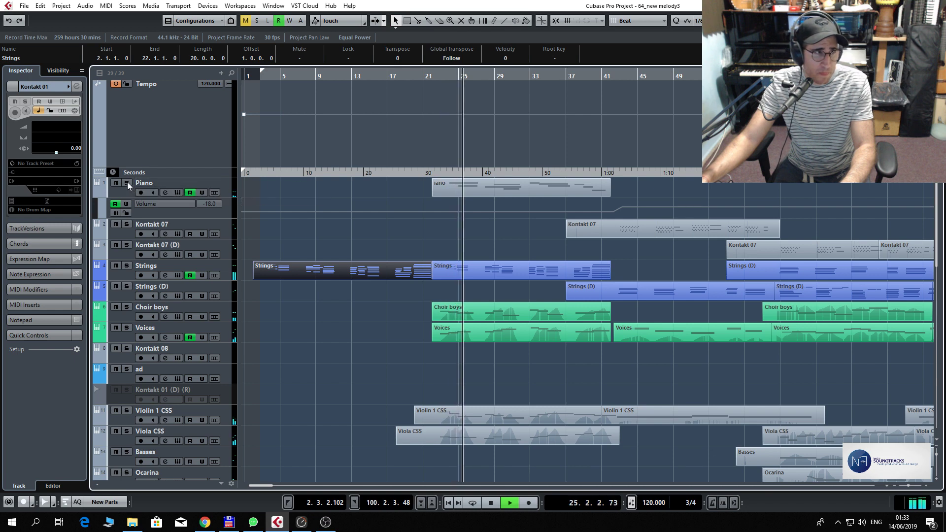
pyautogui.press('space')
pyautogui.click(446, 77)
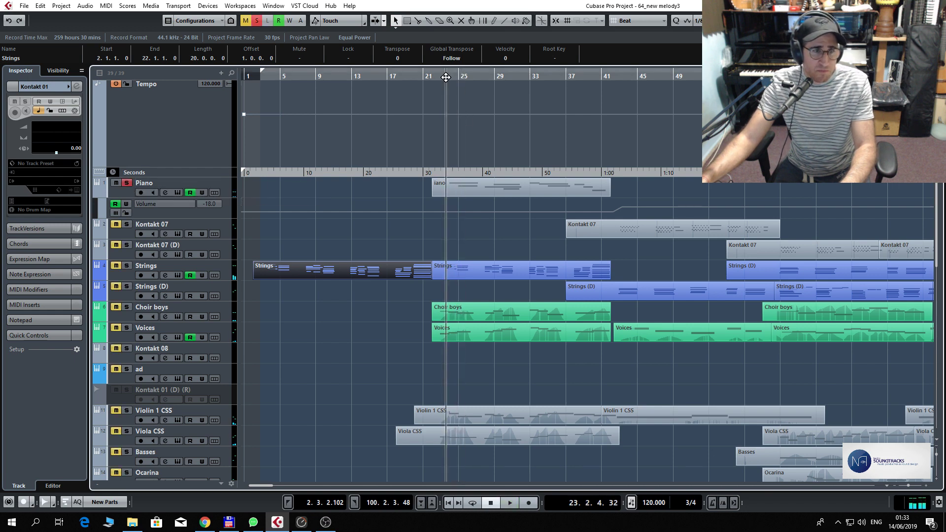
pyautogui.press('space')
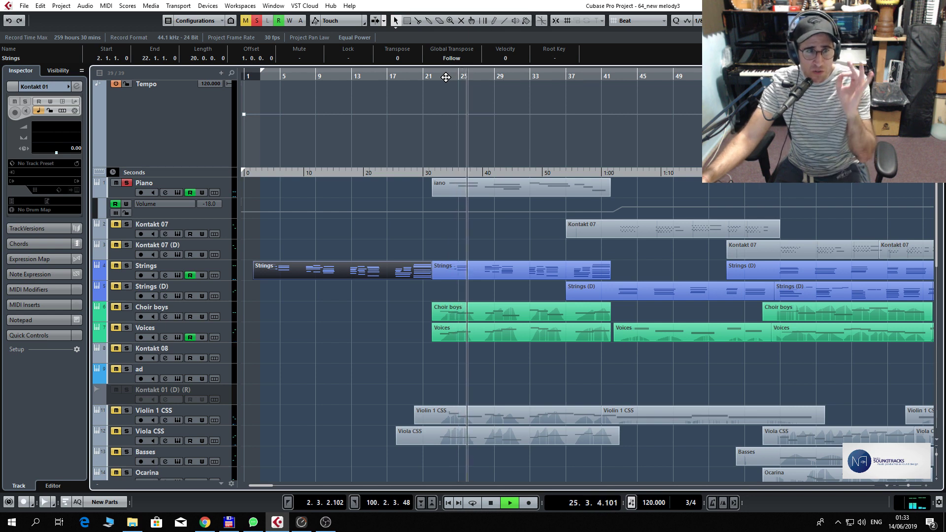
pyautogui.click(127, 183)
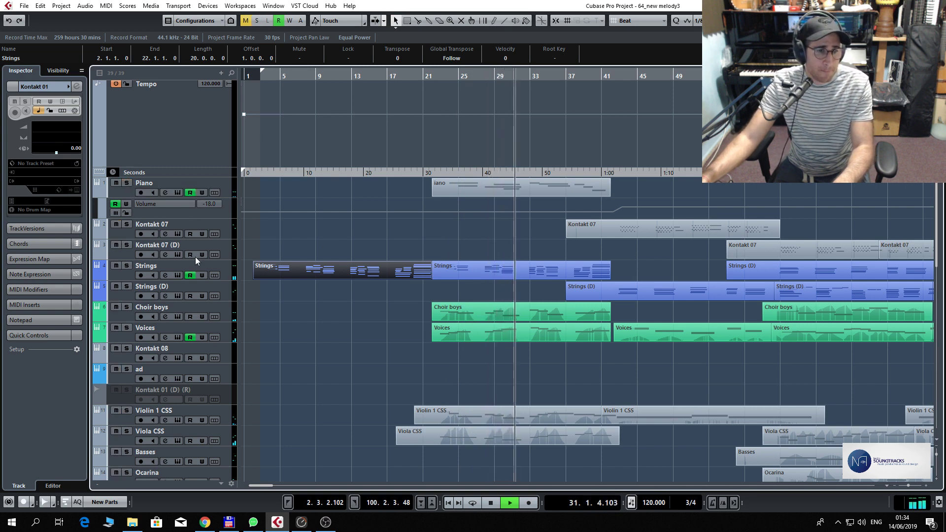
# - Stop the playback and solo the Choir boys and Voices tracks
pyautogui.press('space')
pyautogui.click(127, 307)
pyautogui.click(127, 328)
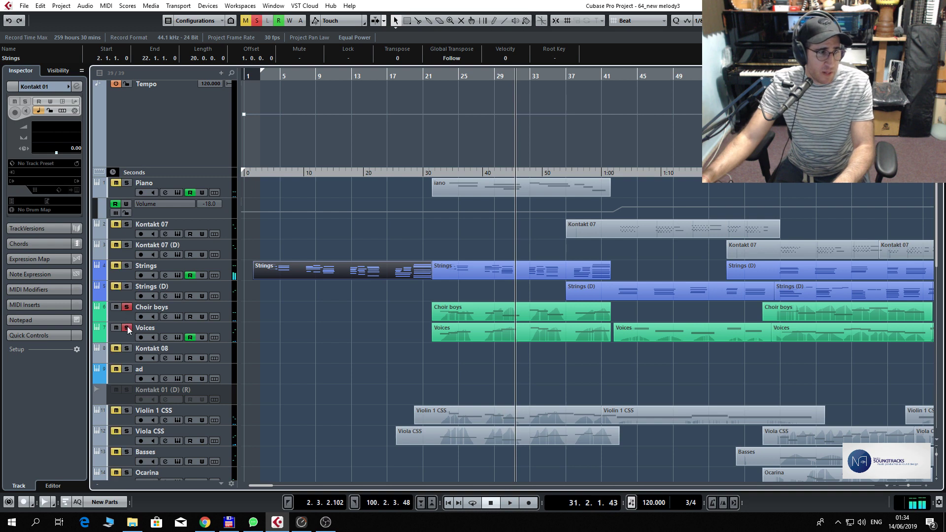
# - Play the soloed choir from about bar 23, examine the first Choir boys part in the key editor, and close the editor
pyautogui.click(446, 77)
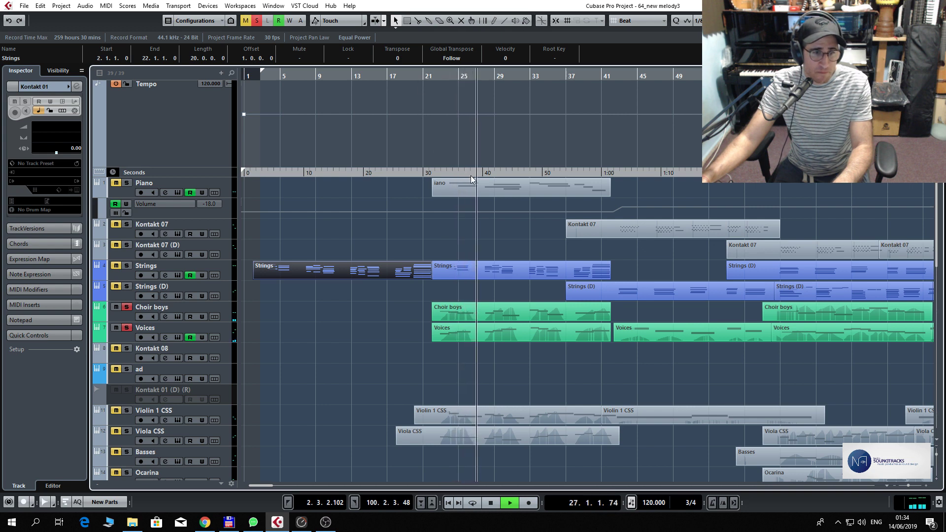
pyautogui.doubleClick(507, 314)
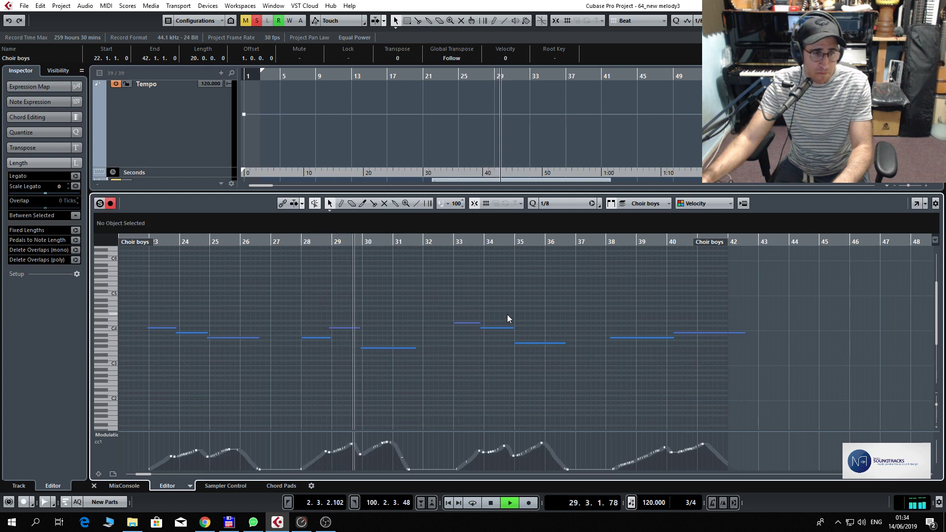
pyautogui.press('space')
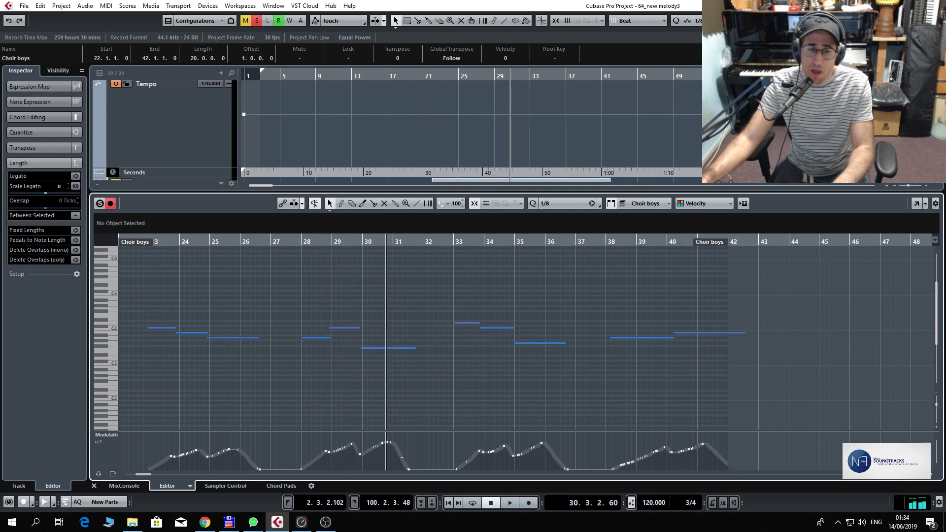
pyautogui.press('Return')
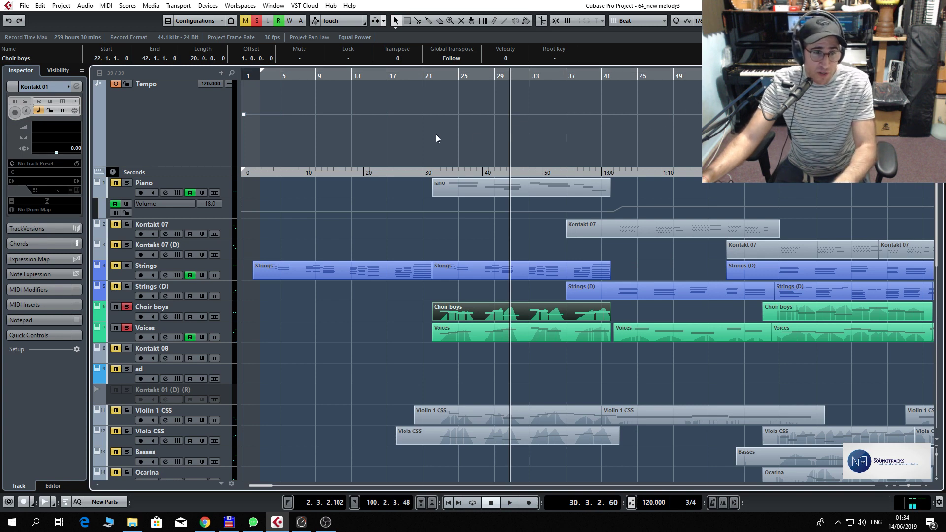
# - Select the Voices track, examine its first part in the key editor while playing from about bar 22, and stop the playback
pyautogui.click(227, 337)
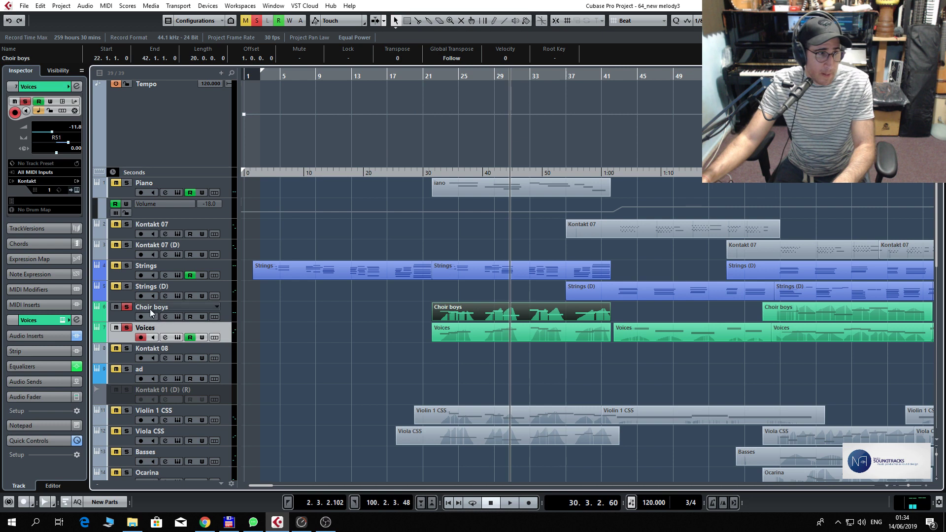
pyautogui.doubleClick(436, 76)
pyautogui.doubleClick(471, 329)
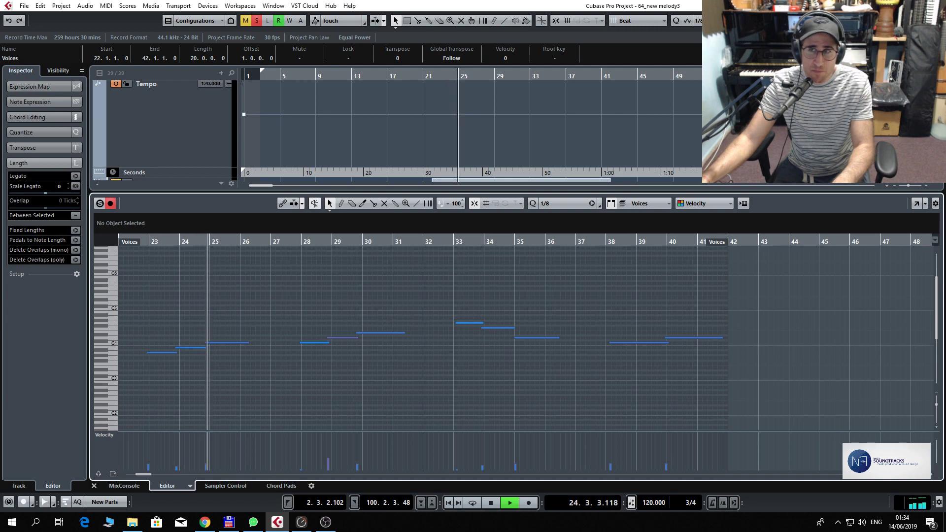
pyautogui.hotkey('ctrl', 'e')
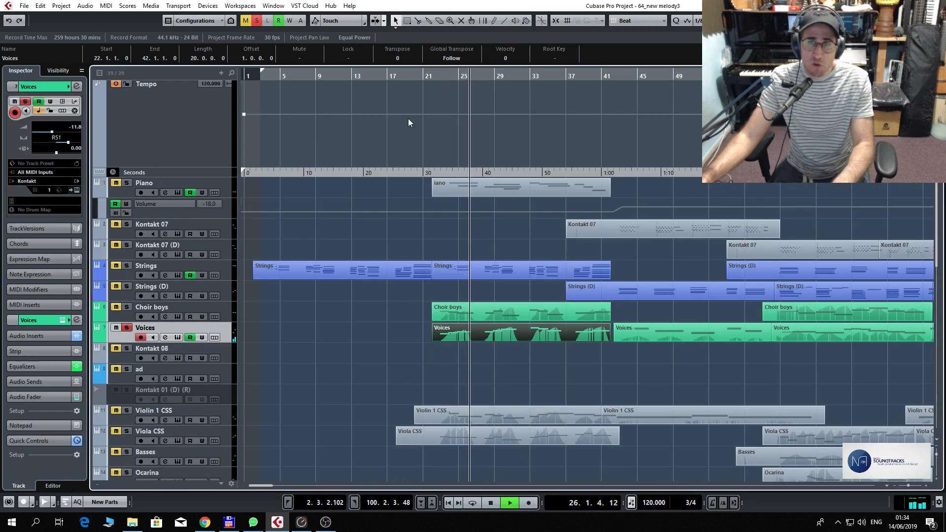
pyautogui.press('space')
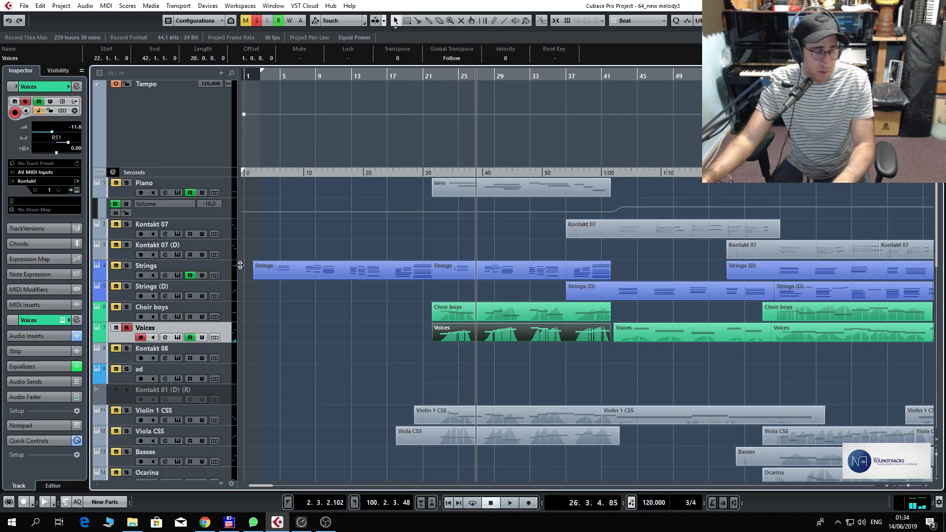
# - Solo Violin 1 CSS, examine its first part in the key editor while playing from about bar 23, and close the editor
pyautogui.click(128, 411)
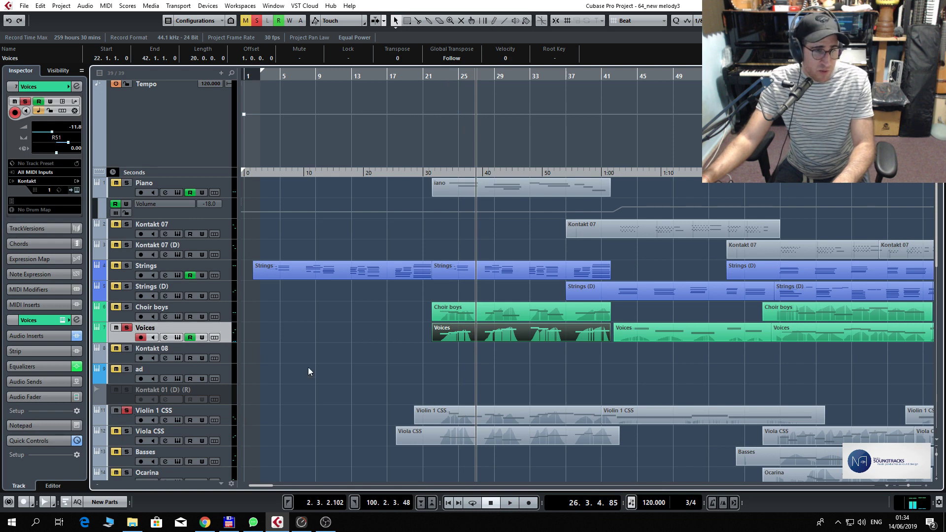
pyautogui.doubleClick(452, 417)
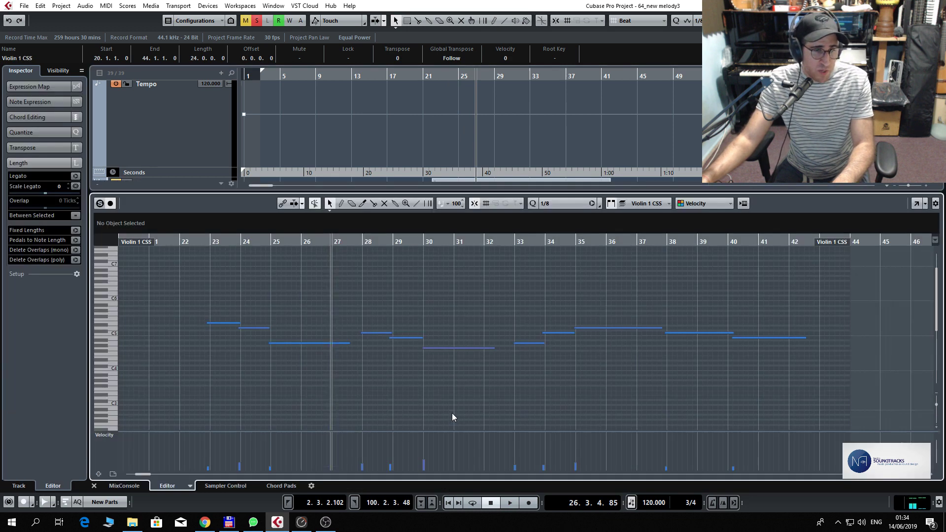
pyautogui.click(205, 244)
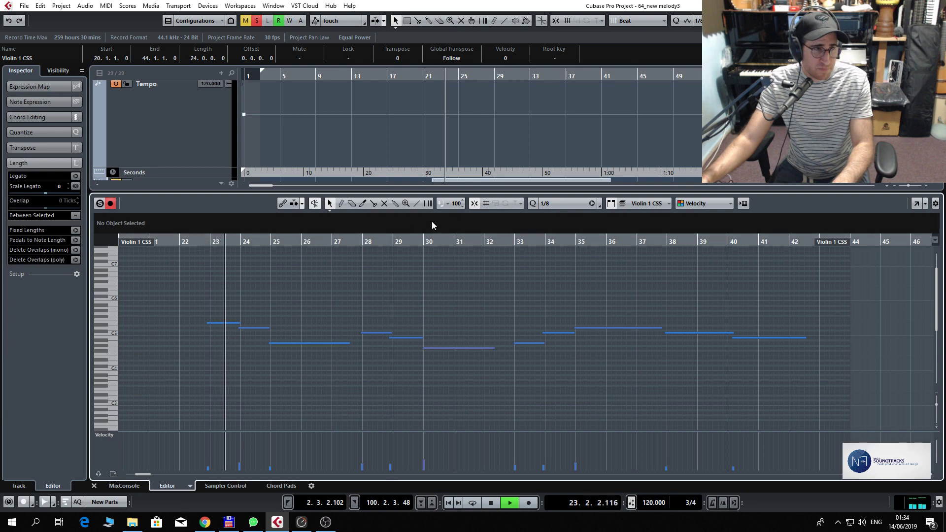
pyautogui.click(94, 486)
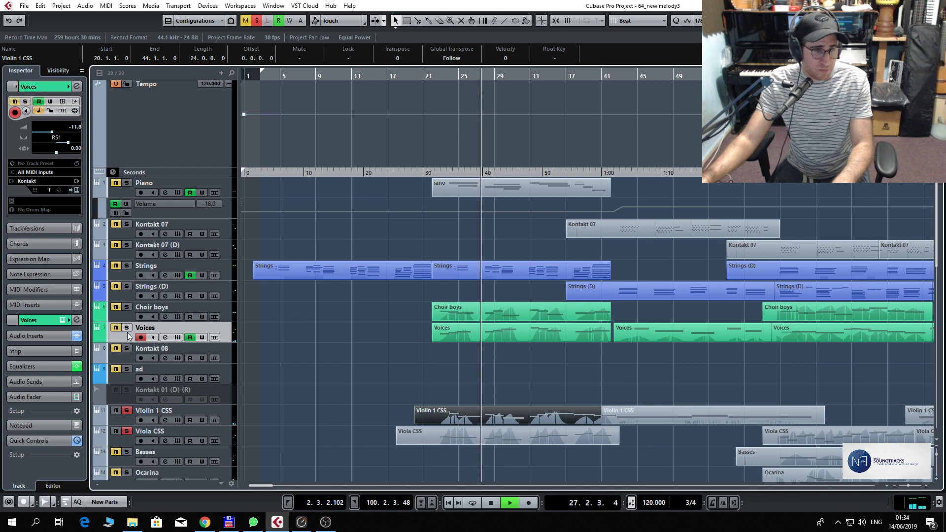
# - Examine the first Viola CSS part in the key editor while playing it in solo with Violin 1 CSS, and stop the playback
pyautogui.click(530, 442)
pyautogui.doubleClick(530, 439)
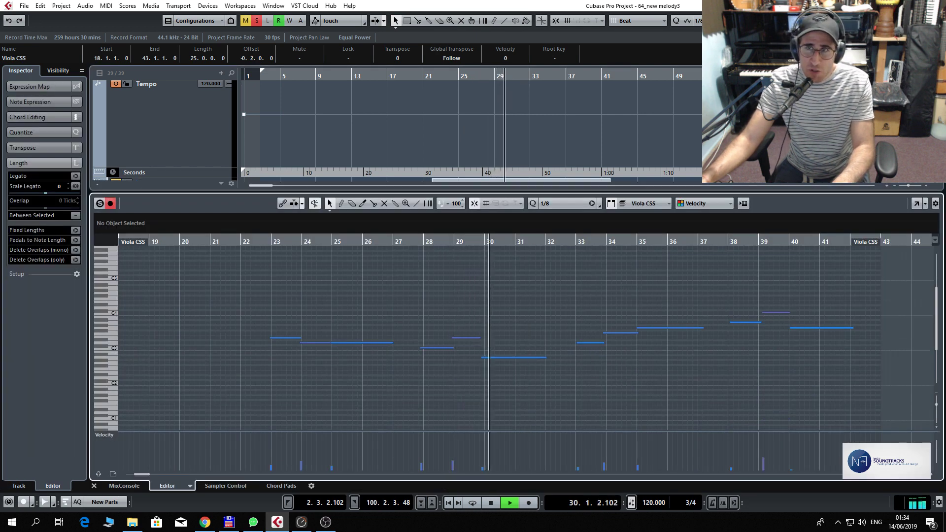
pyautogui.hotkey('ctrl', 'e')
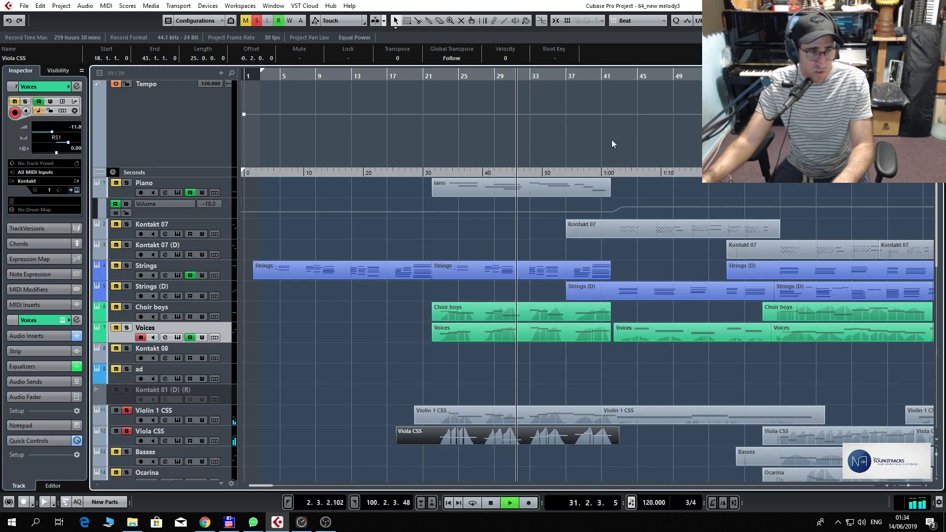
pyautogui.press('space')
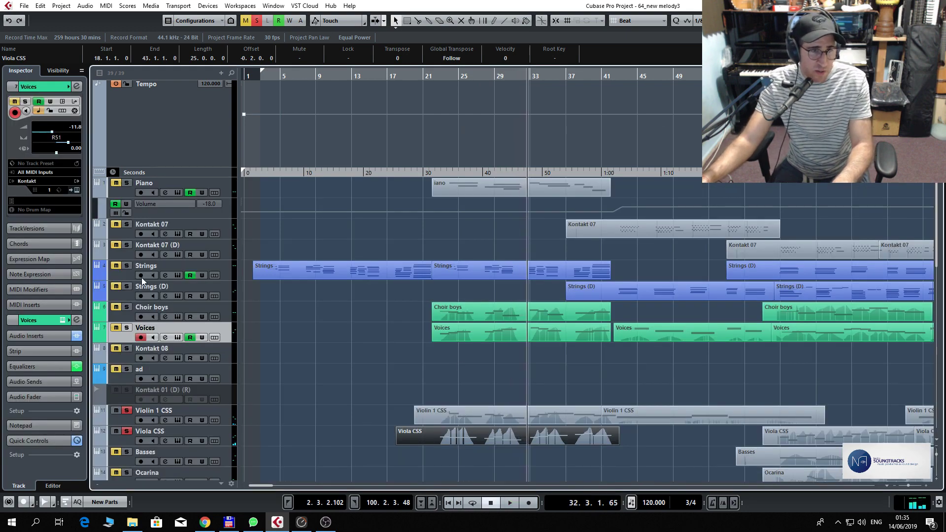
# - Audition the Strings track in solo together with Violin 1 CSS and Viola CSS from about bar 23, and stop the playback
pyautogui.click(443, 77)
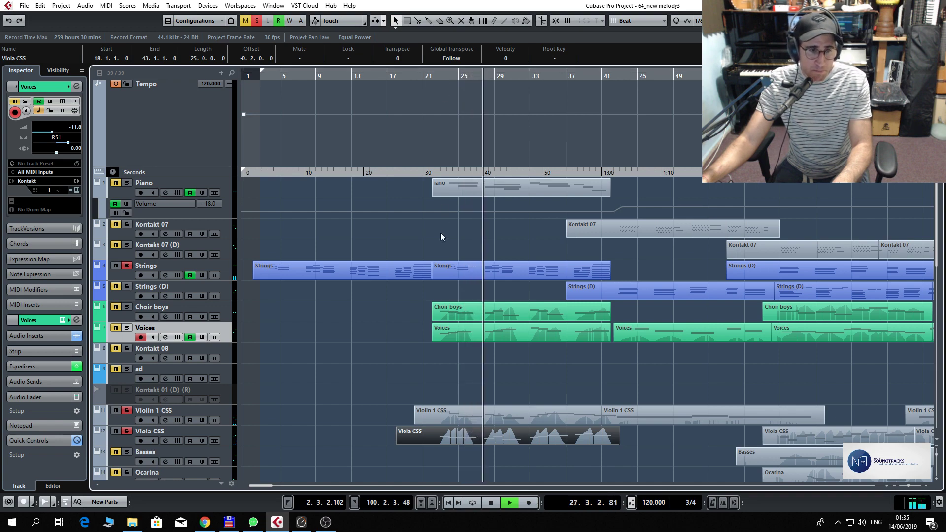
pyautogui.scroll(-10, 441, 233)
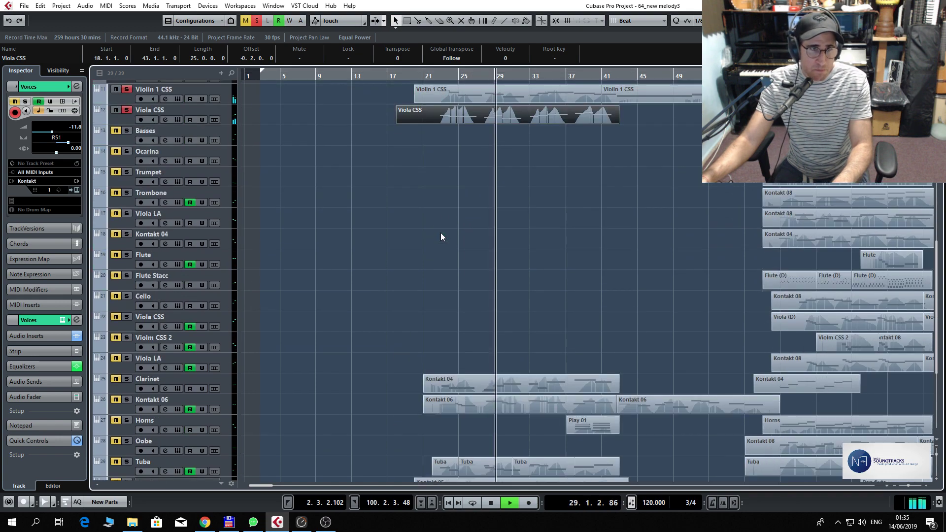
pyautogui.scroll(10, 441, 233)
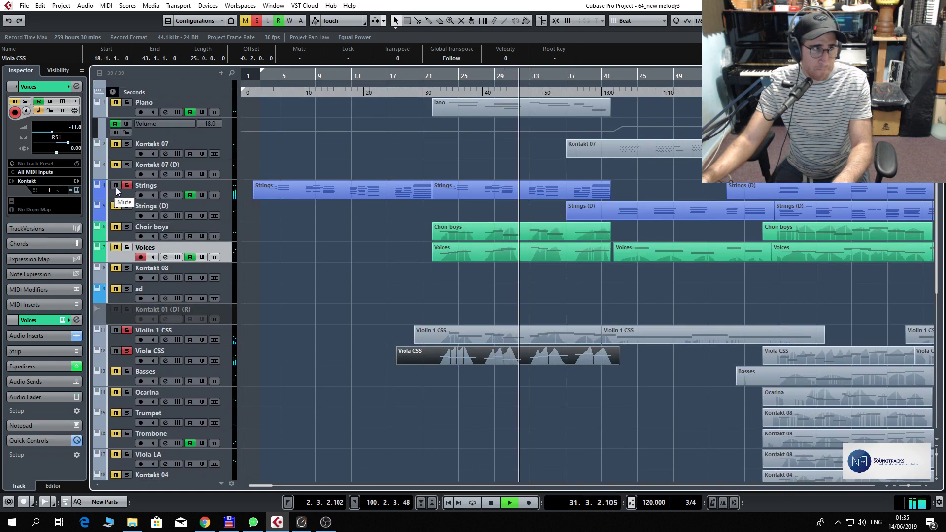
pyautogui.press('space')
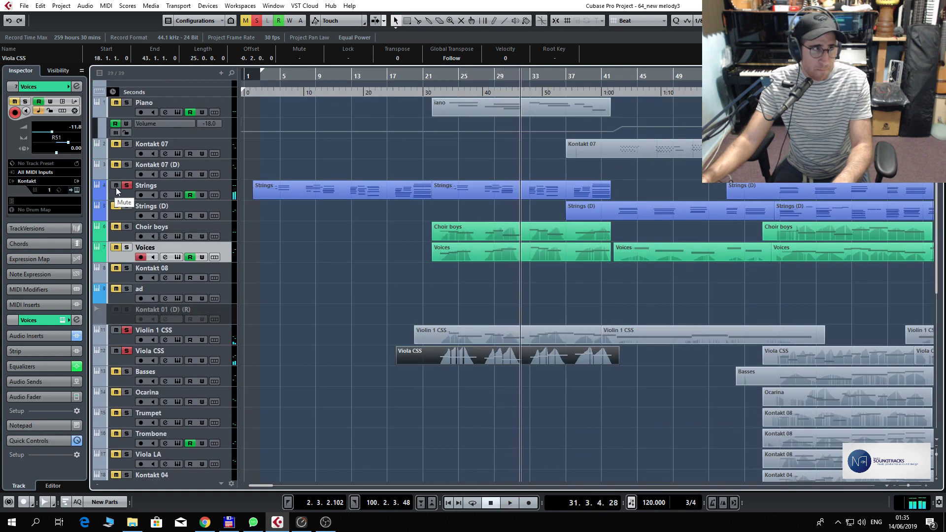
# - Solo only the Clarinet, play it from about bar 22 while examining its first part in the key editor, and stop the playback
pyautogui.click(125, 350)
pyautogui.scroll(-12, 340, 350)
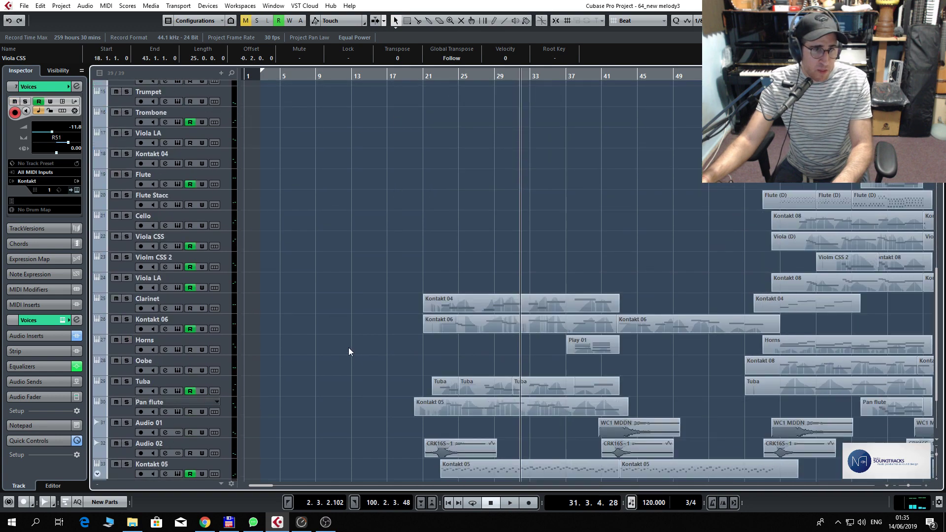
pyautogui.click(127, 298)
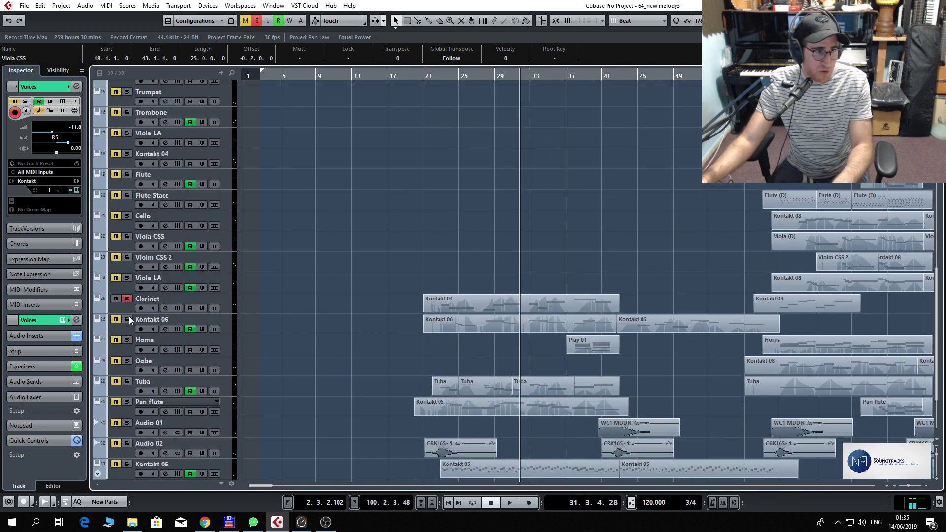
pyautogui.doubleClick(441, 83)
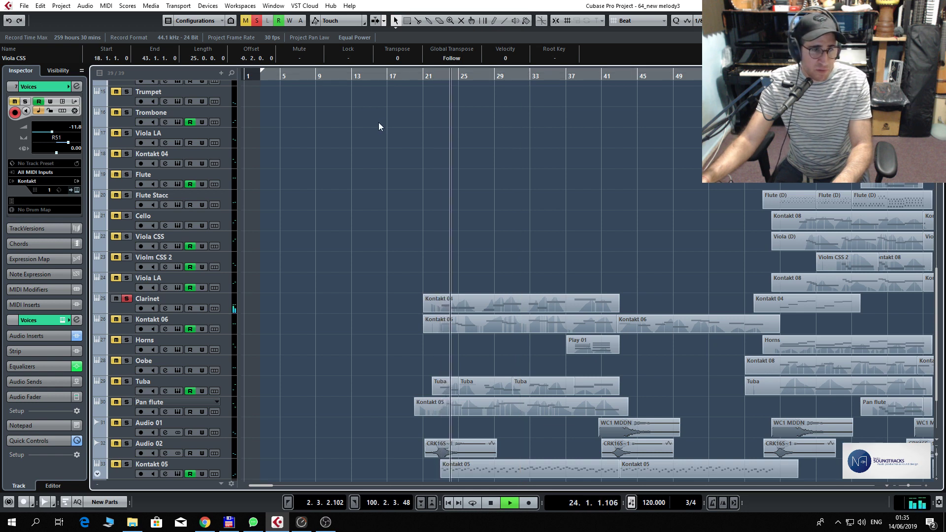
pyautogui.doubleClick(507, 309)
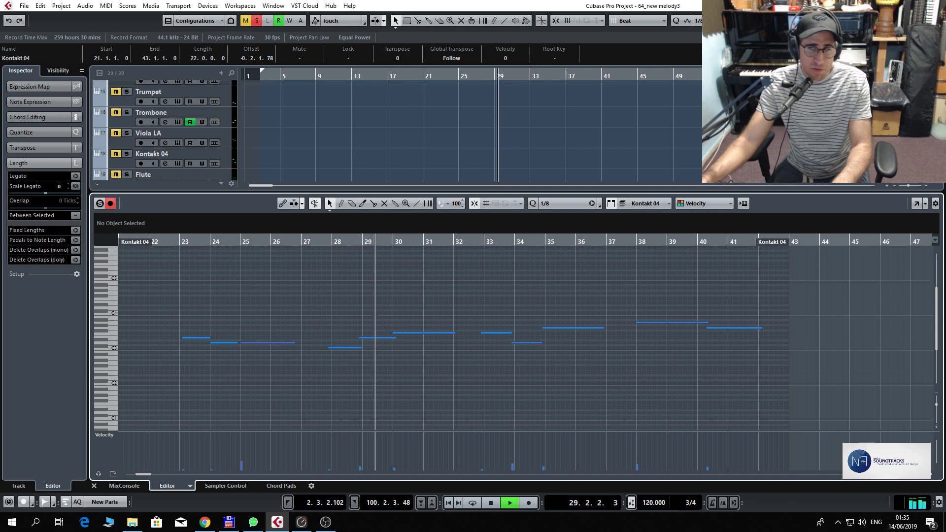
pyautogui.press('Return')
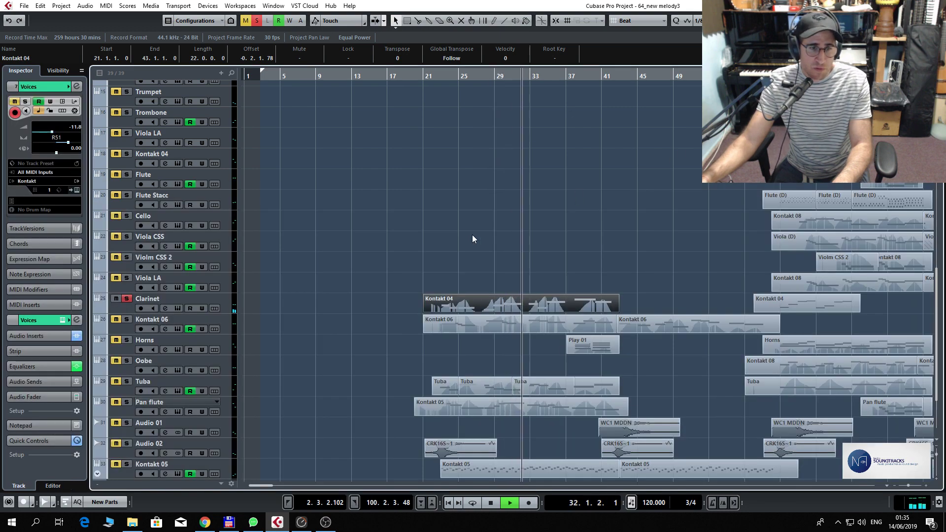
pyautogui.press('space')
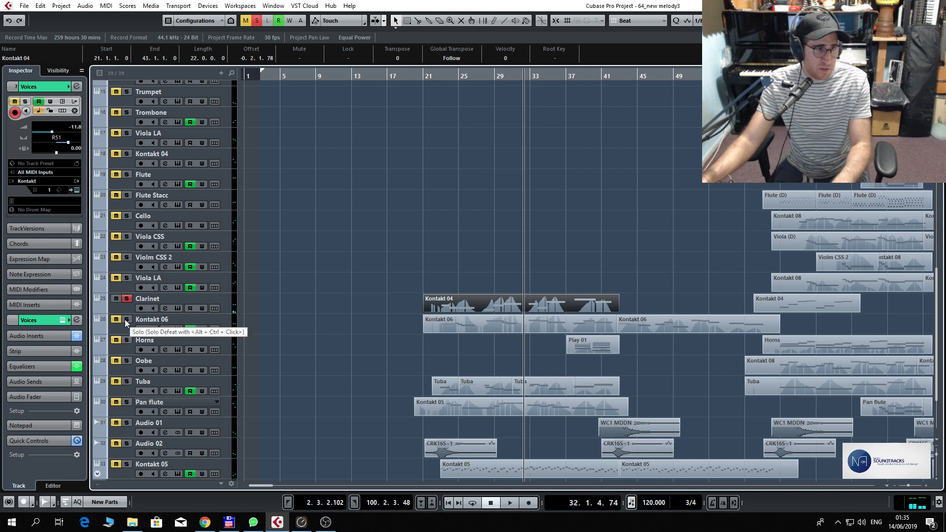
# - Solo Kontakt 06 instead of the Clarinet, play from about bar 23 while examining its first part in the key editor, and stop
pyautogui.click(117, 304)
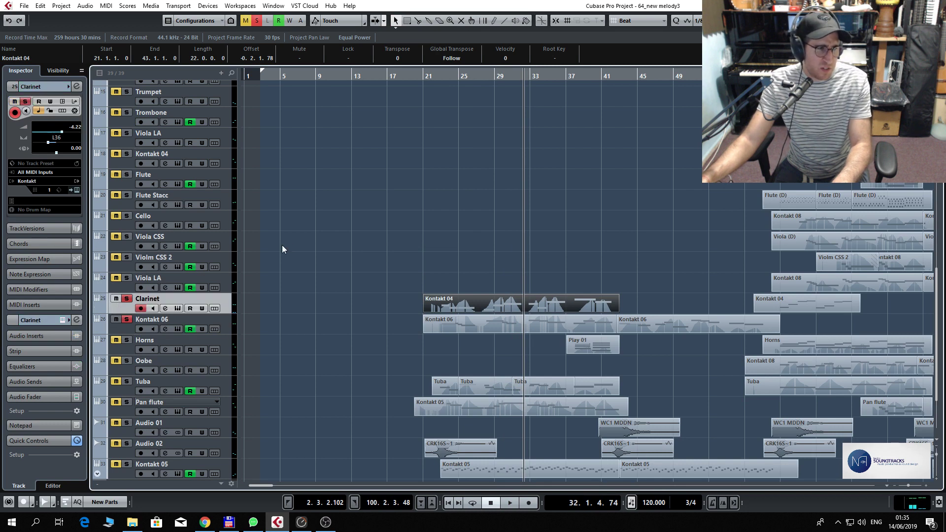
pyautogui.click(442, 79)
pyautogui.press('space')
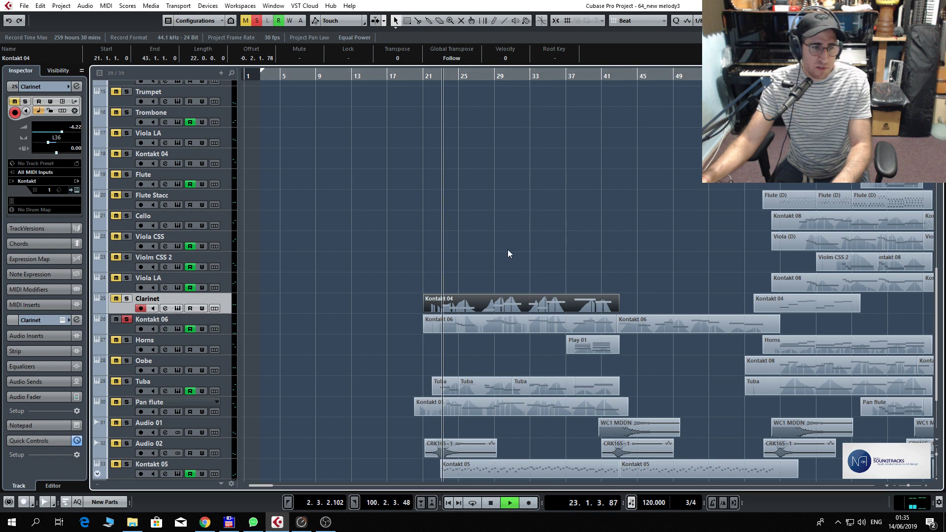
pyautogui.doubleClick(514, 321)
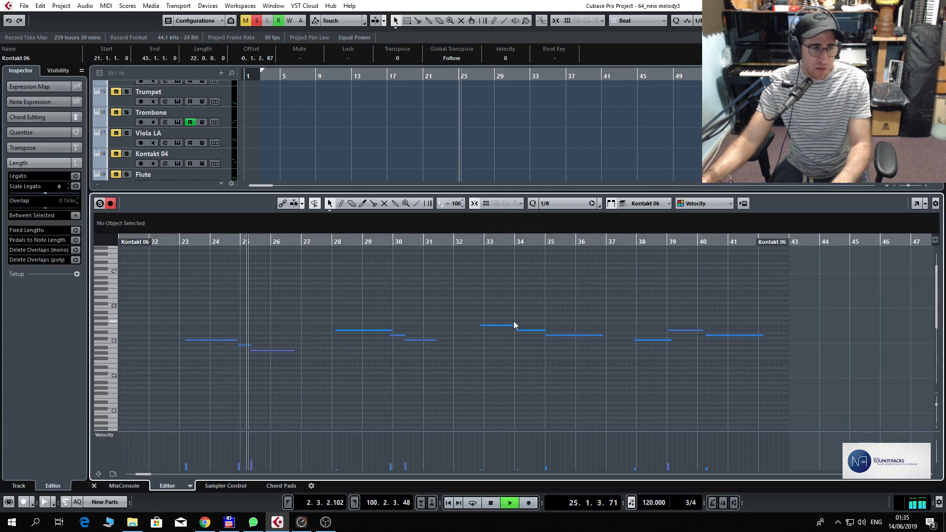
pyautogui.press('Return')
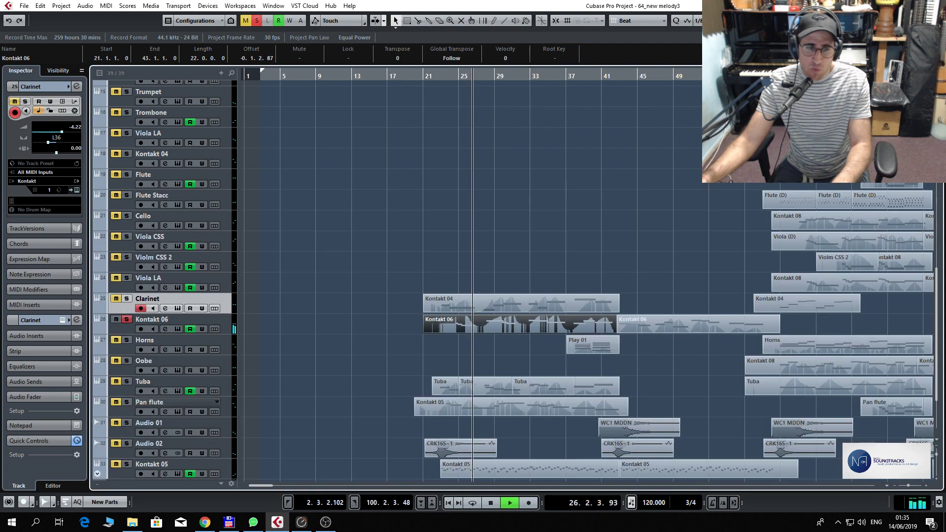
pyautogui.press('space')
# - Solo Violin 1 CSS, Viola CSS and Clarinet in addition to Kontakt 06, and play them together from about bar 22
pyautogui.scroll(4, 581, 235)
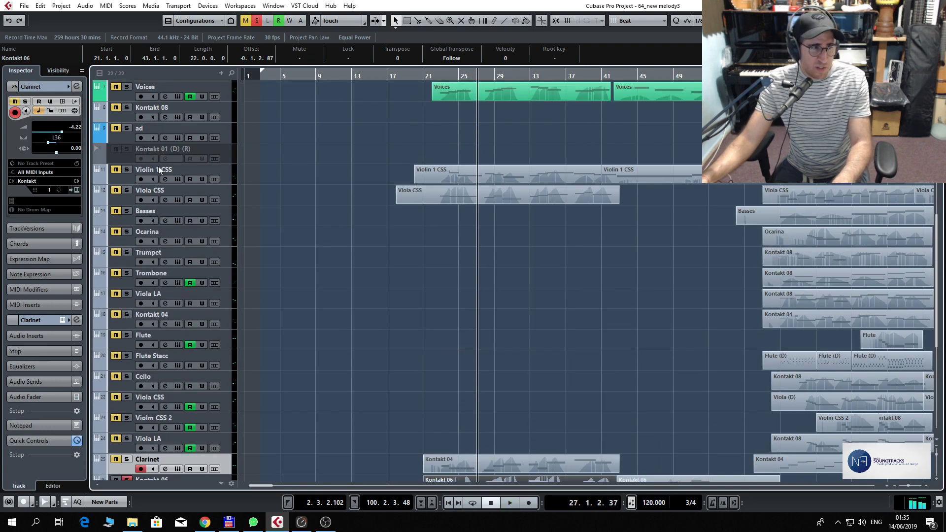
pyautogui.scroll(-4, 203, 251)
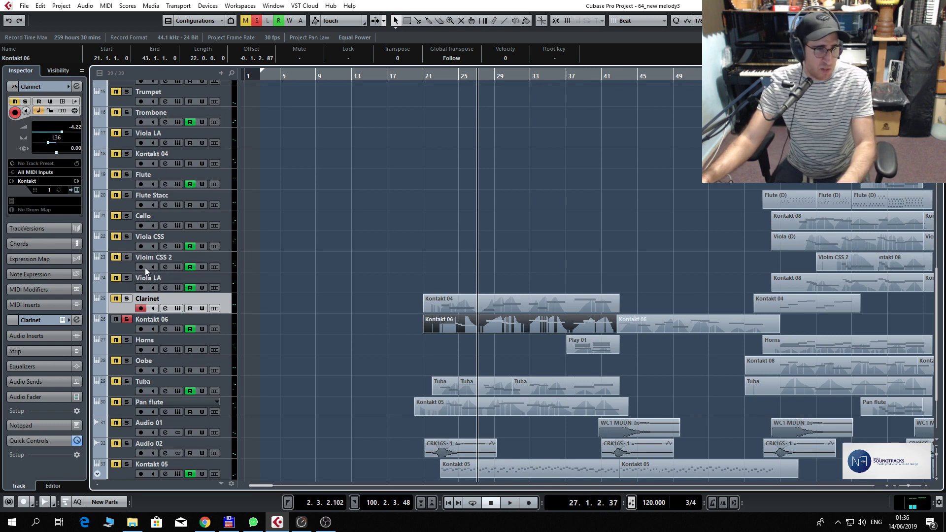
pyautogui.scroll(4, 135, 288)
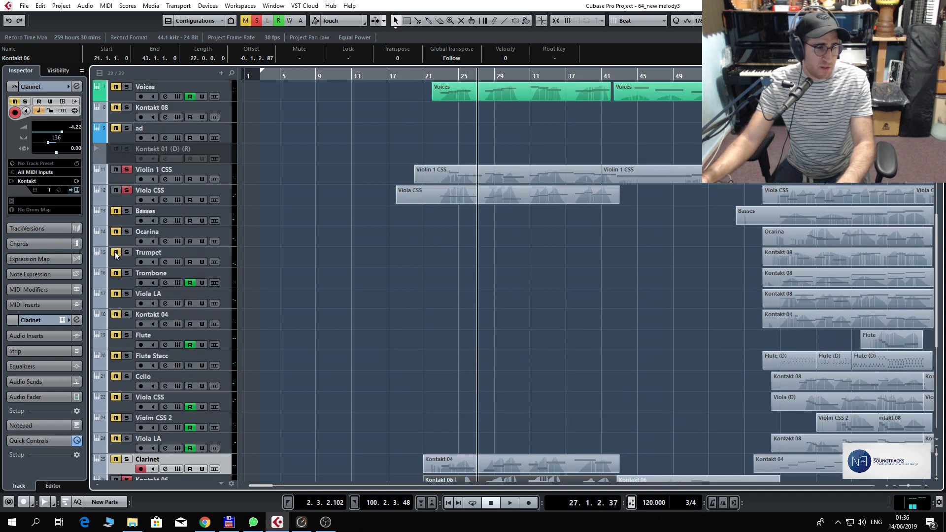
pyautogui.click(431, 76)
pyautogui.press('space')
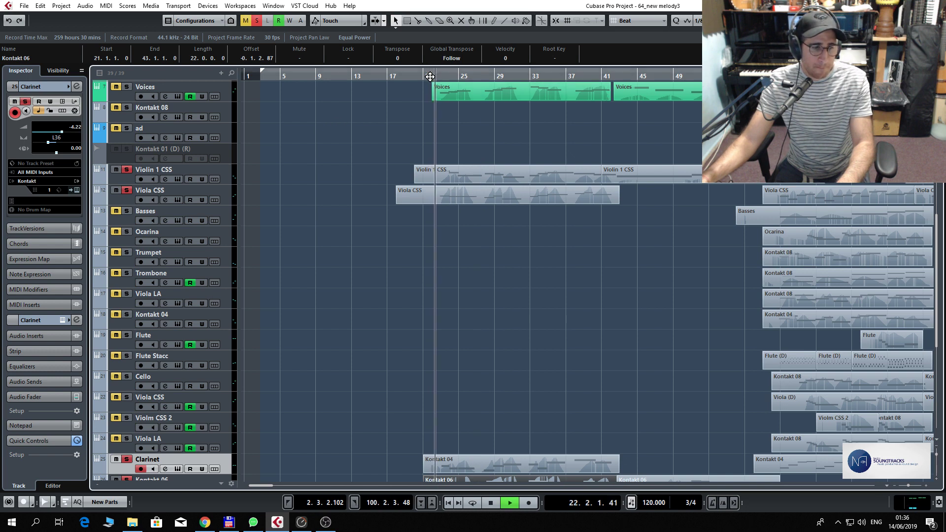
# - Add the Choir boys and Voices tracks to the soloed instruments during playback
pyautogui.scroll(2, 433, 124)
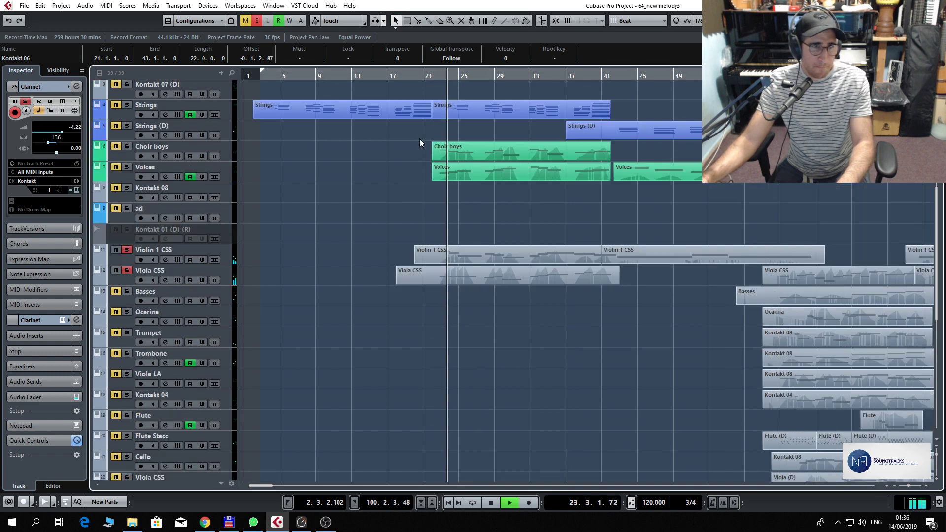
pyautogui.click(115, 147)
pyautogui.click(117, 167)
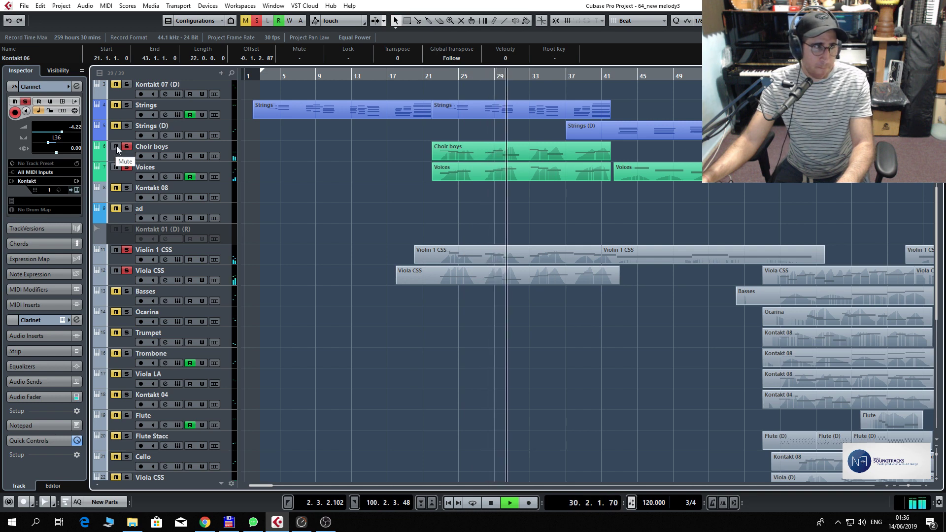
# - Remove the Choir boys and Voices tracks from the solo during playback, and stop
pyautogui.click(117, 148)
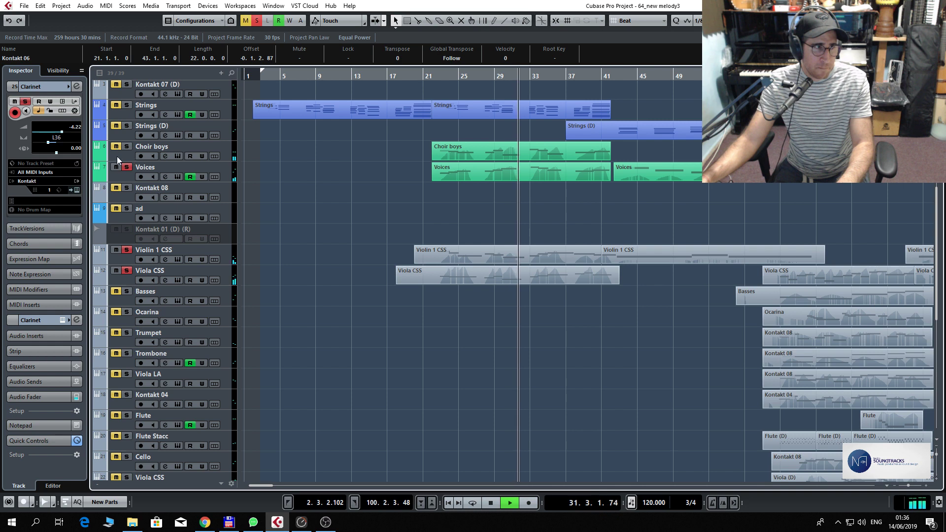
pyautogui.click(117, 168)
pyautogui.press('space')
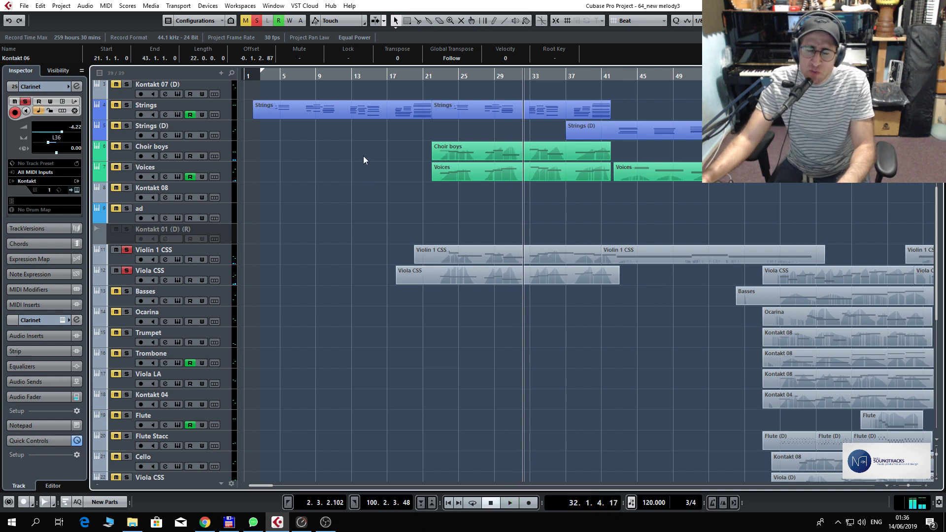
# - Solo the Tuba, play from about bar 22, and take the Clarinet and Kontakt 06 out of the solo
pyautogui.scroll(-5, 484, 199)
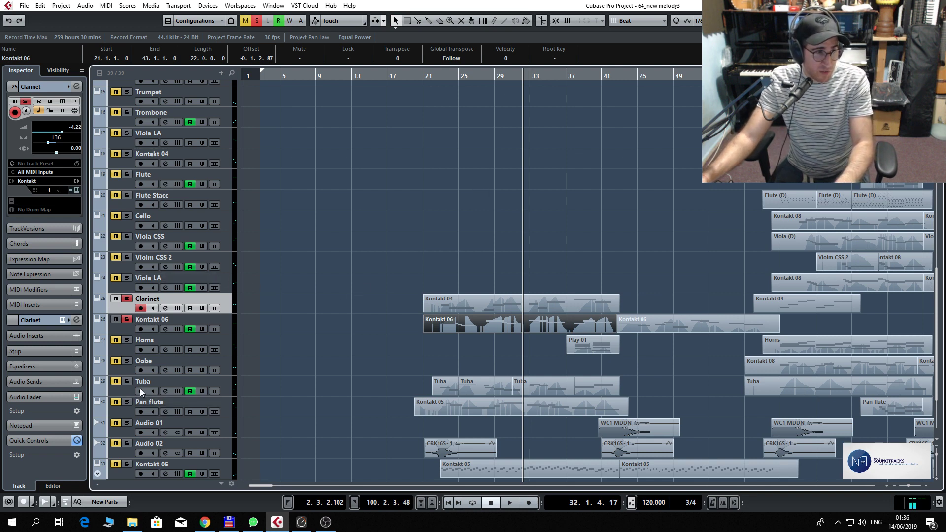
pyautogui.click(448, 75)
pyautogui.click(437, 77)
pyautogui.press('space')
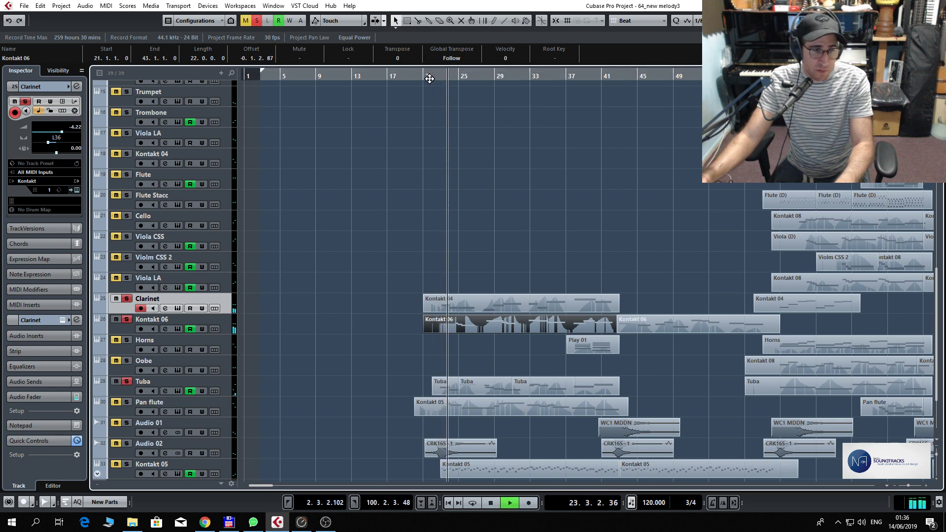
pyautogui.click(126, 320)
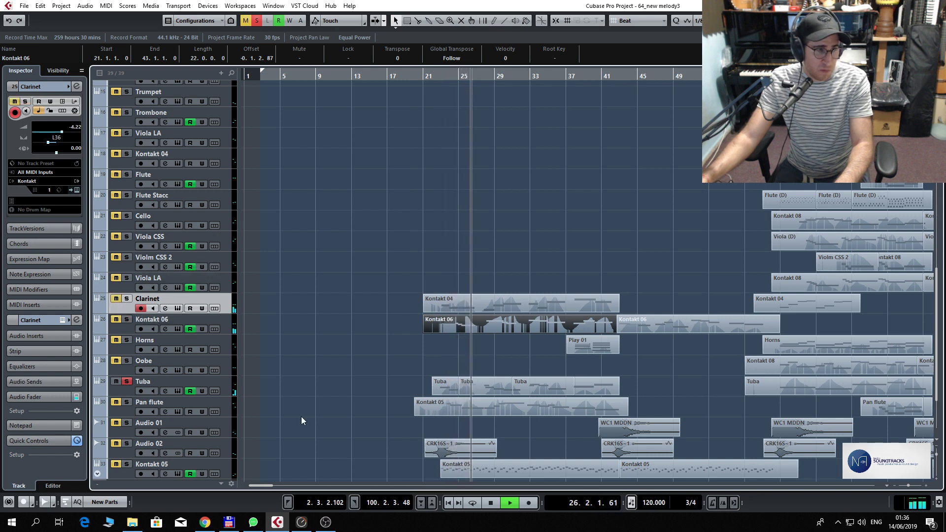
# - Examine the Tuba's second part in the key editor during playback, close the editor, and stop
pyautogui.doubleClick(507, 387)
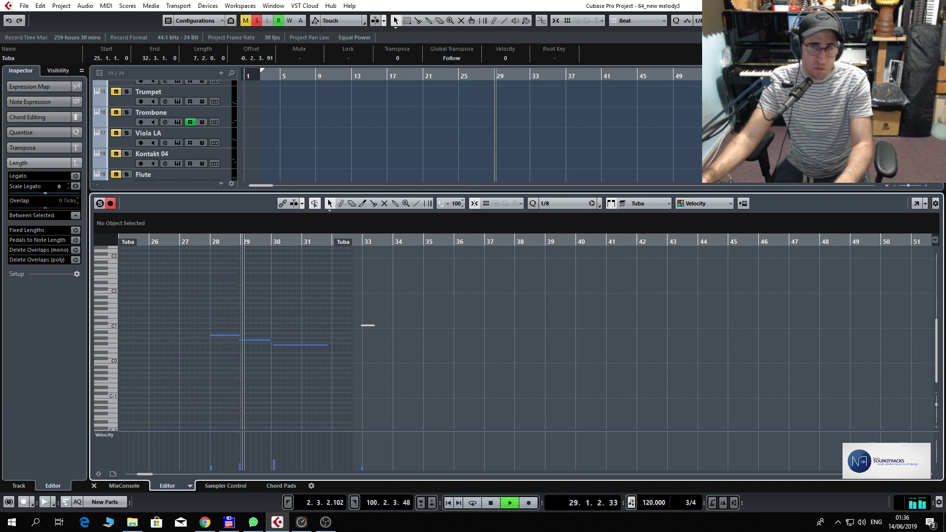
pyautogui.hotkey('ctrl', 'e')
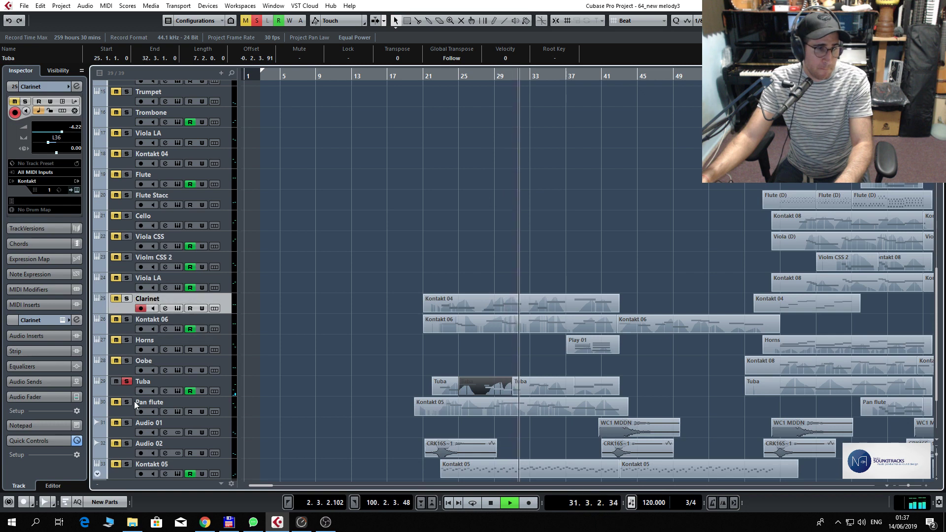
pyautogui.press('space')
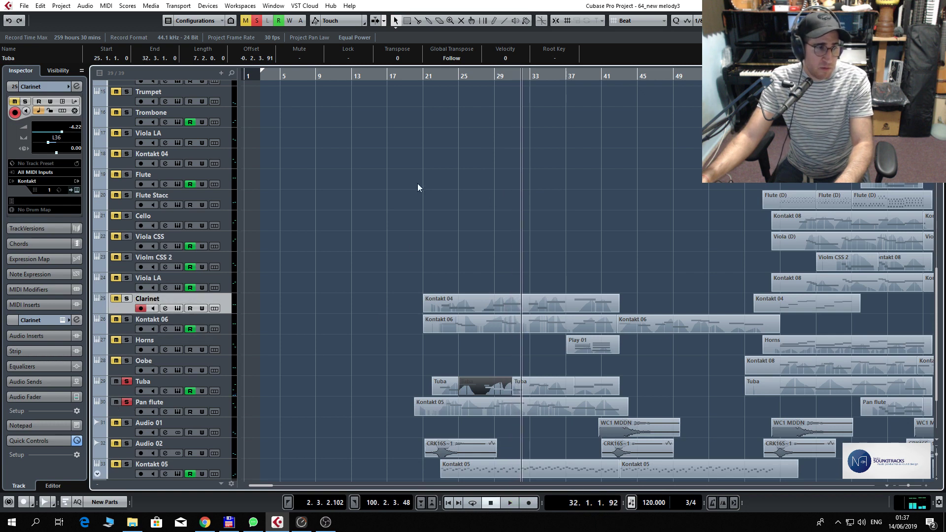
# - Play only the Pan flute and Tuba from about bar 22 while examining the Pan flute's first part in the key editor, and stop
pyautogui.click(435, 76)
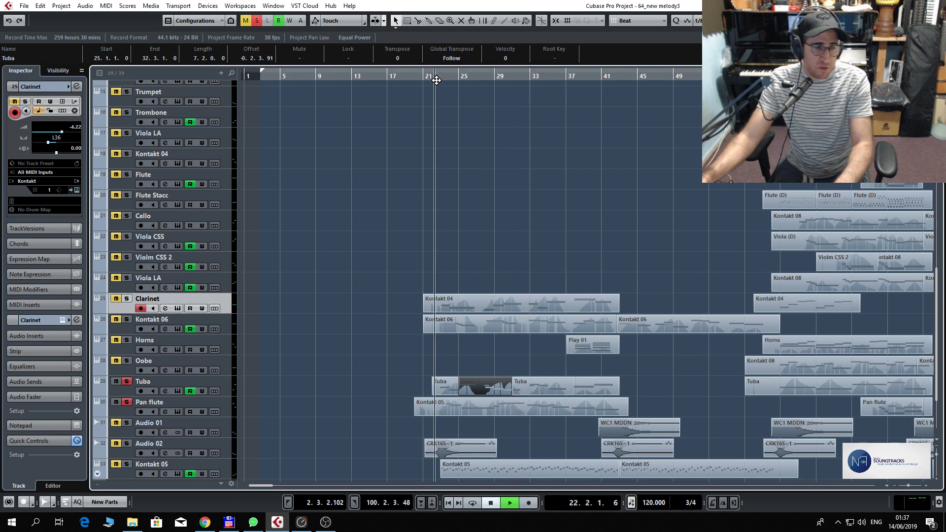
pyautogui.scroll(4, 185, 326)
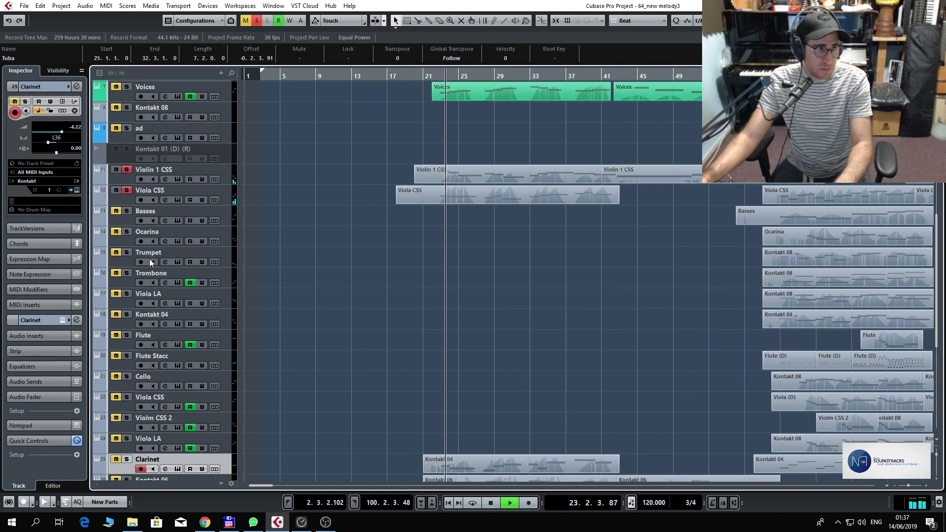
pyautogui.scroll(-6, 398, 295)
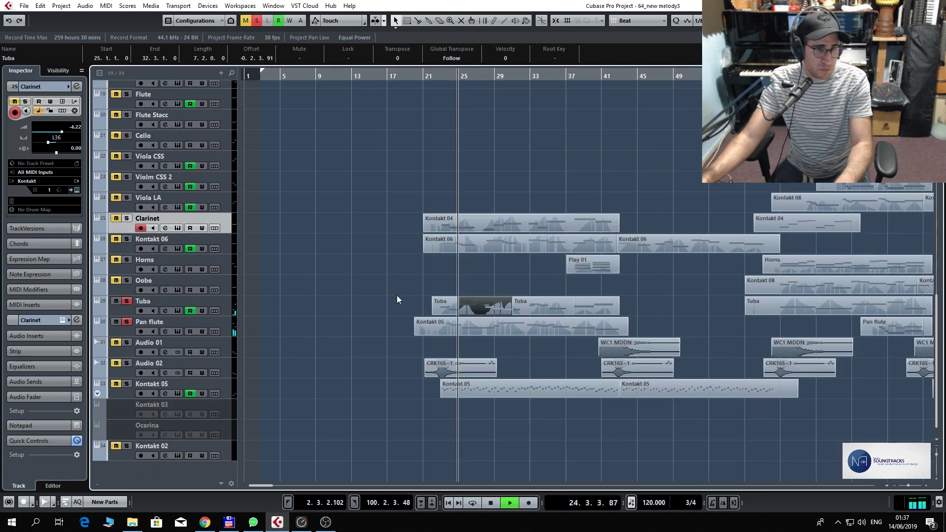
pyautogui.doubleClick(507, 330)
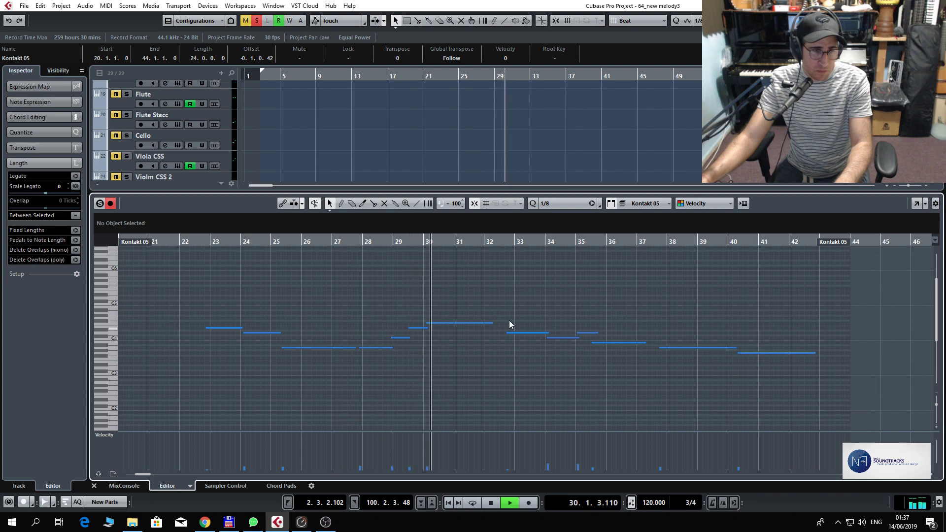
pyautogui.hotkey('ctrl', 'e')
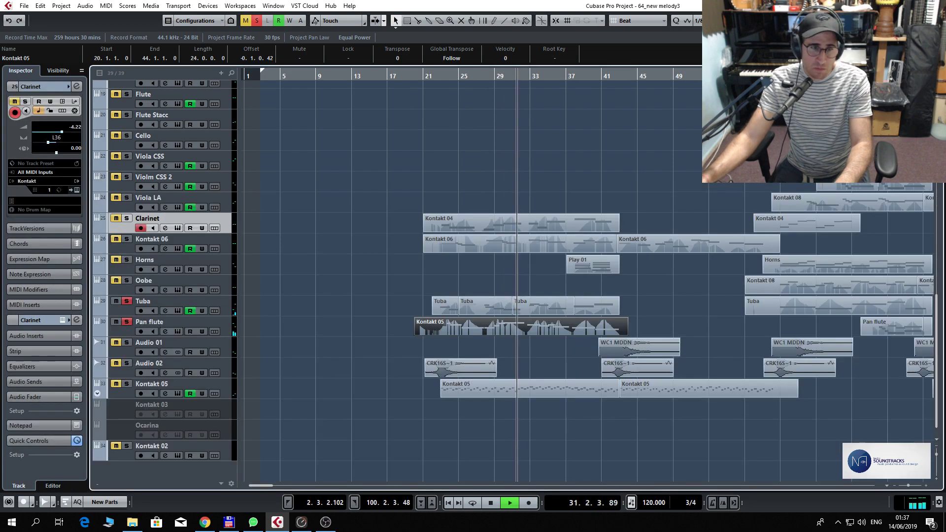
pyautogui.press('space')
# - Add Kontakt 05 to the soloed Tuba and Pan flute, and play them together from about bar 22
pyautogui.click(117, 384)
pyautogui.click(126, 384)
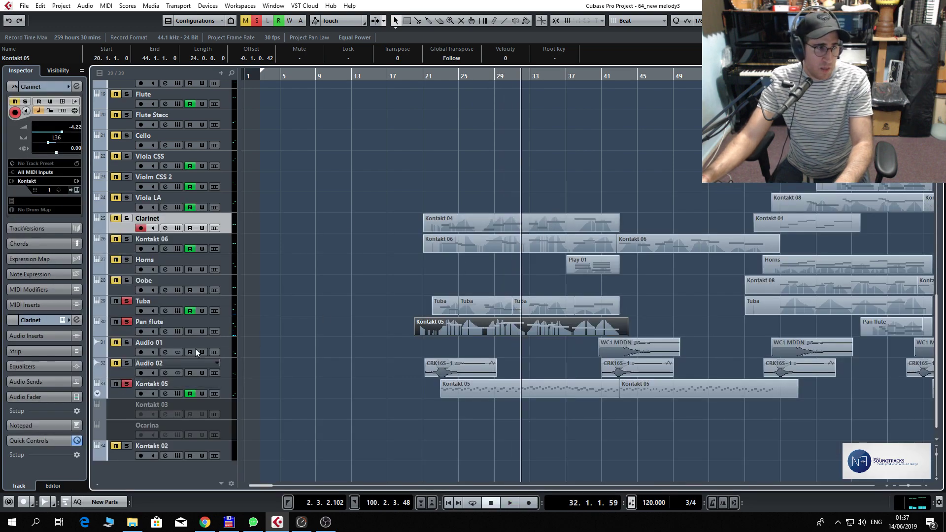
pyautogui.moveTo(437, 76); pyautogui.dragTo(436, 81)
pyautogui.press('space')
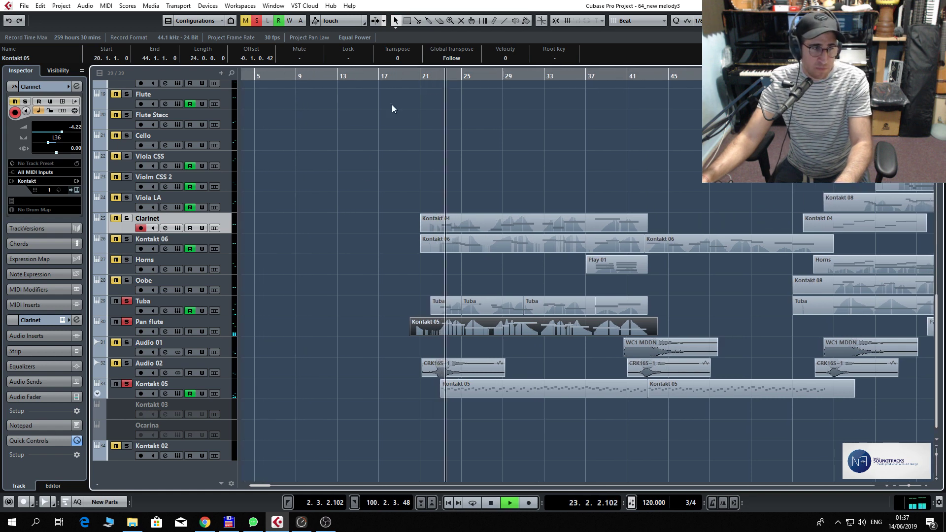
# - Take the Pan flute and Tuba out of the solo during playback, leaving only Kontakt 05
pyautogui.click(117, 324)
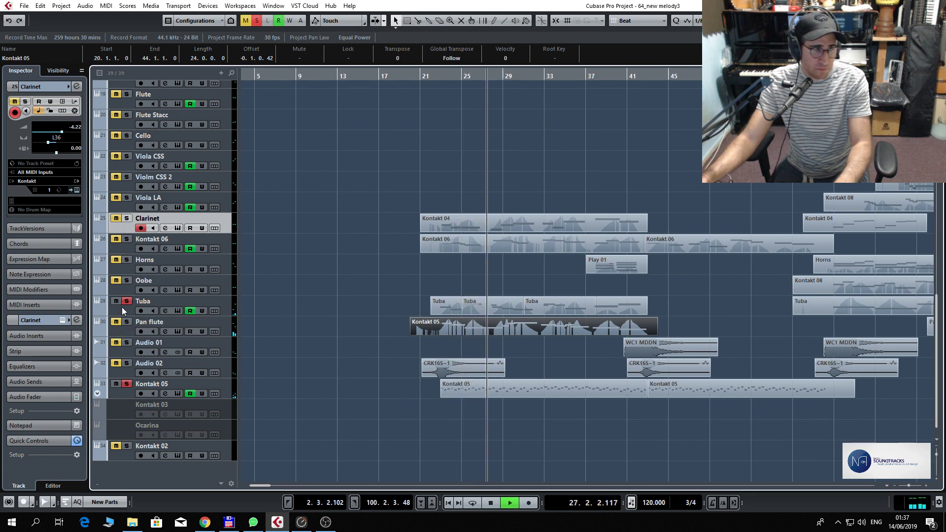
pyautogui.click(120, 302)
pyautogui.scroll(3, 163, 289)
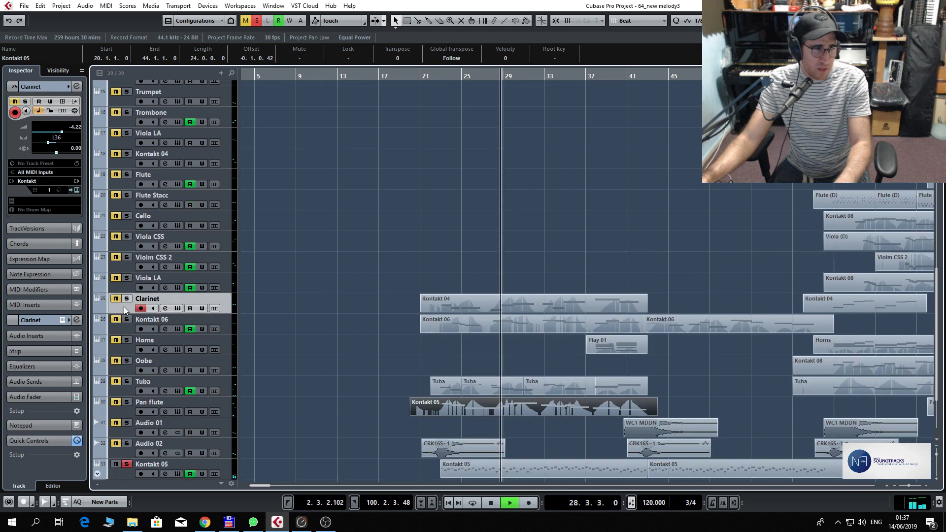
# - Add Choir boys and Voices to the soloed tracks during playback, and take Choir boys out again
pyautogui.scroll(9, 307, 315)
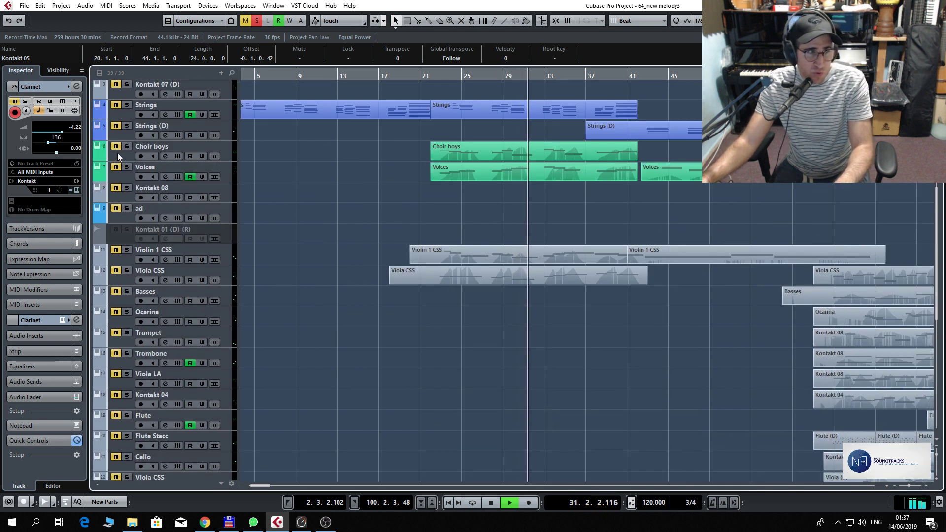
pyautogui.click(117, 147)
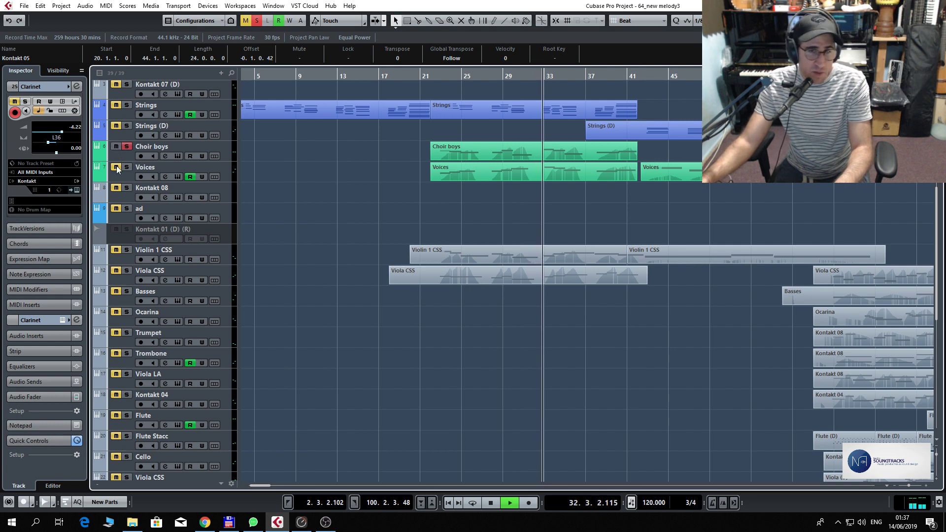
pyautogui.click(116, 167)
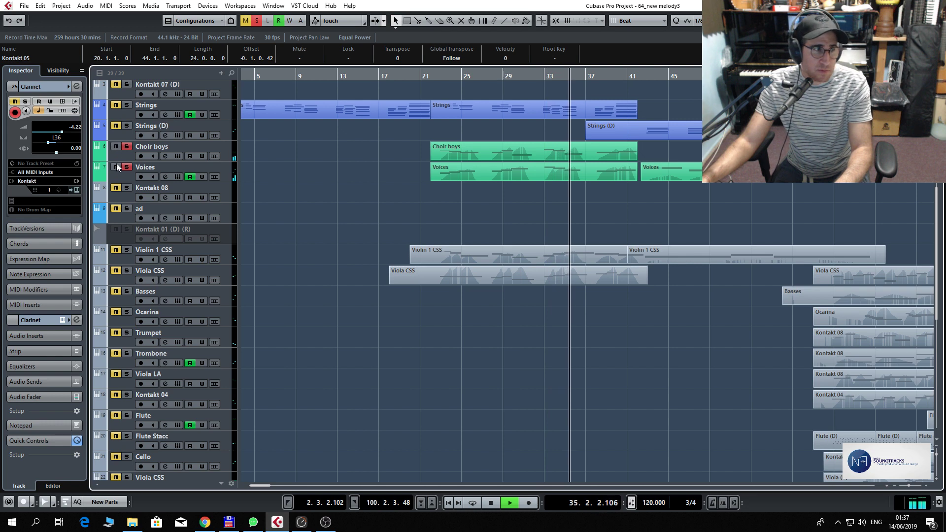
pyautogui.click(117, 147)
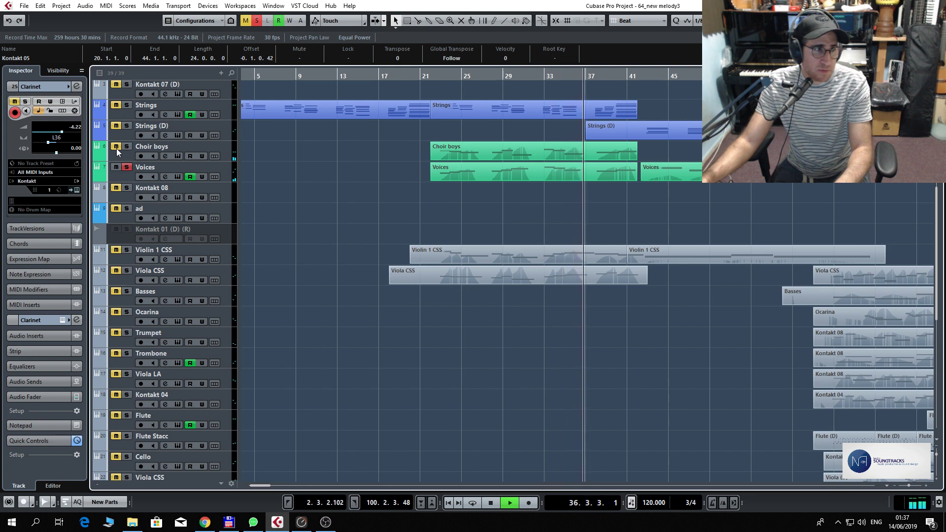
# - Briefly add Kontakt 06 to the soloed tracks during playback, and stop
pyautogui.scroll(-8, 417, 195)
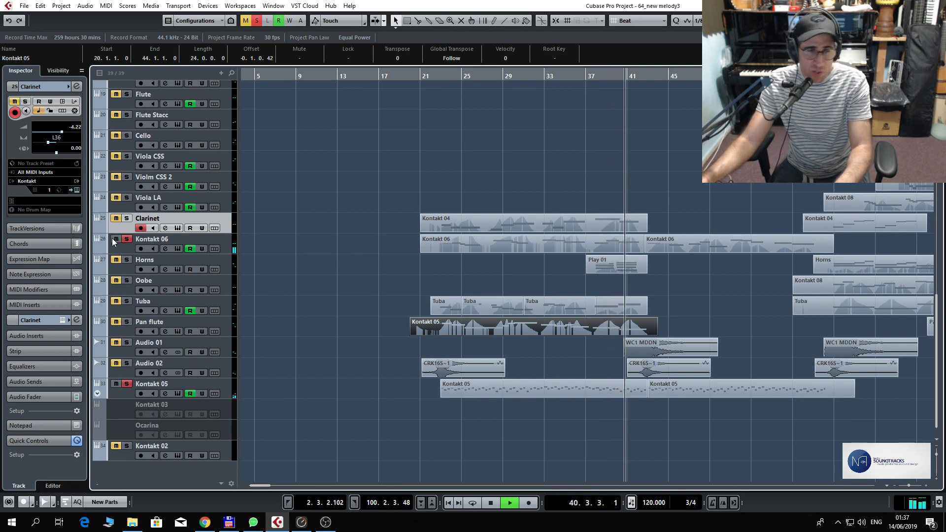
pyautogui.scroll(4, 485, 286)
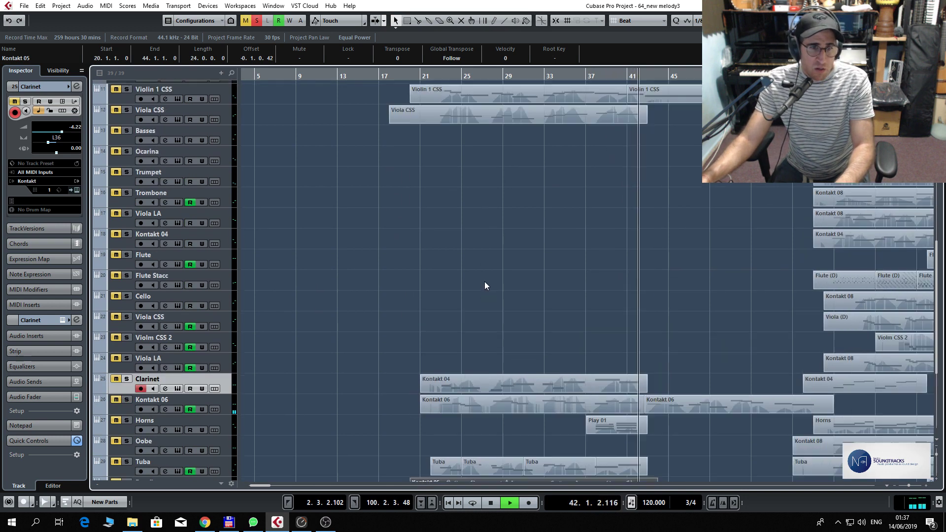
pyautogui.press('space')
# - Clear all solos, play the full arrangement from about bar 22 while viewing the woodwind and brass tracks, and stop
pyautogui.scroll(6, 489, 282)
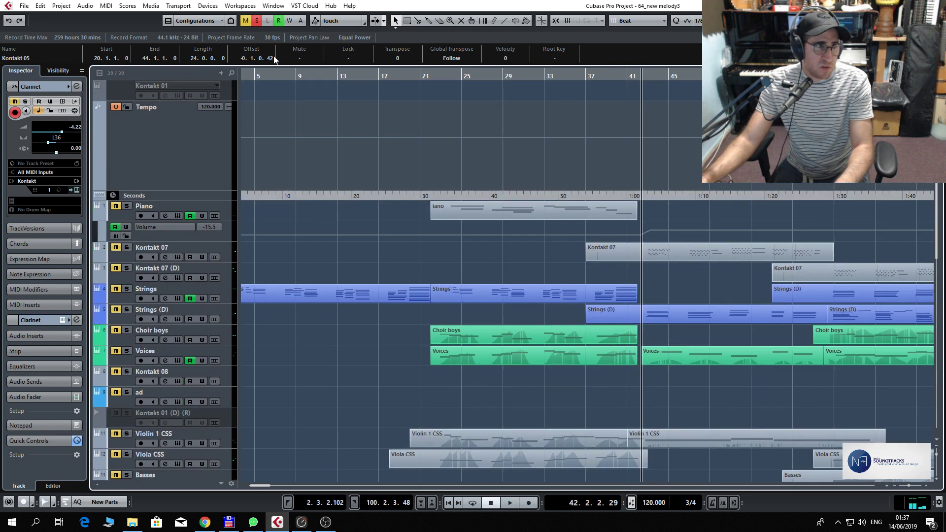
pyautogui.click(438, 77)
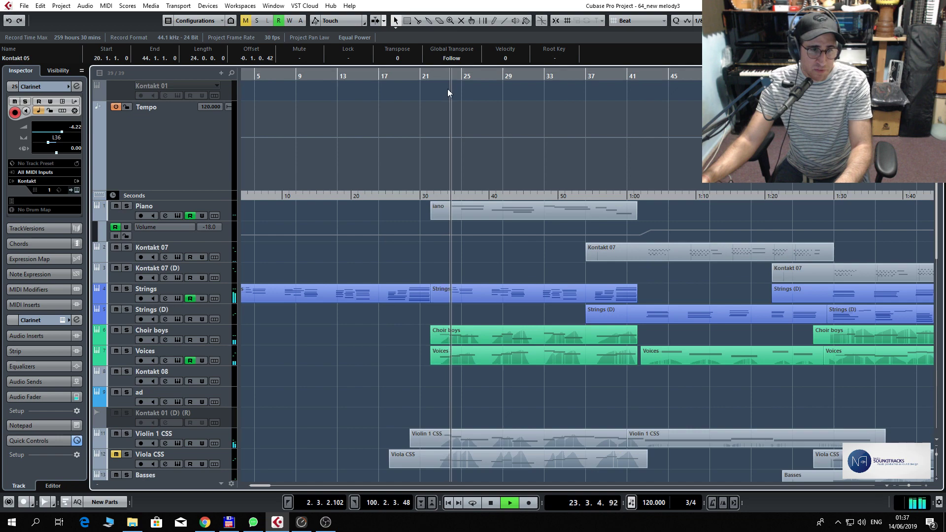
pyautogui.scroll(-10, 576, 227)
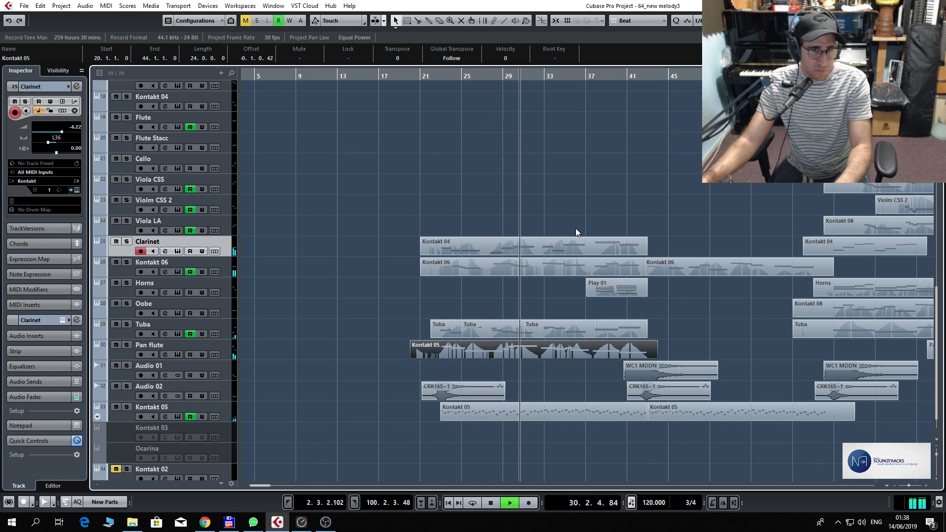
pyautogui.press('space')
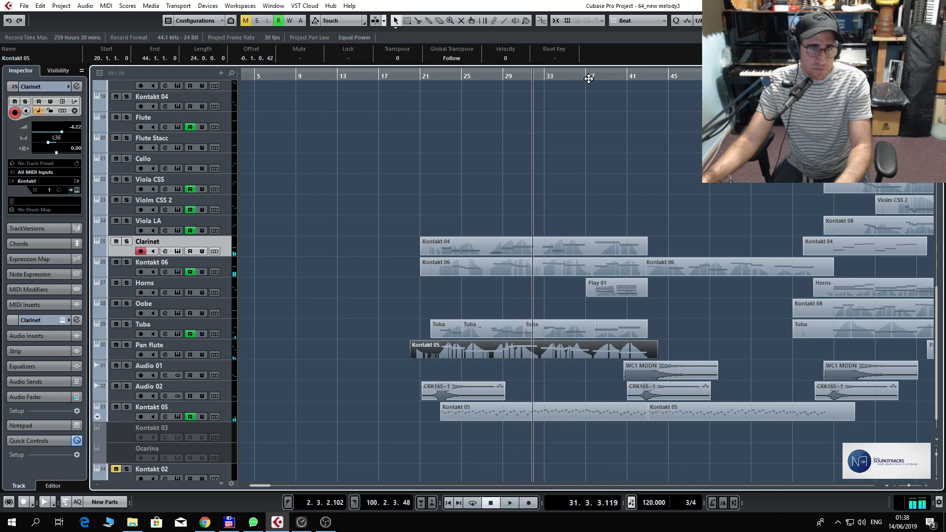
# - Play the Horns alone from about bar 37, stop, and clear their solo
pyautogui.click(589, 78)
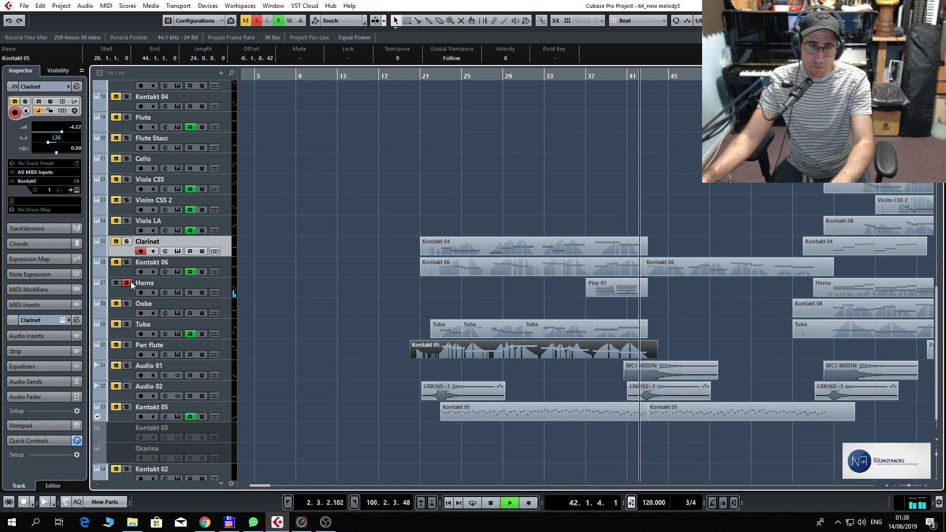
pyautogui.press('space')
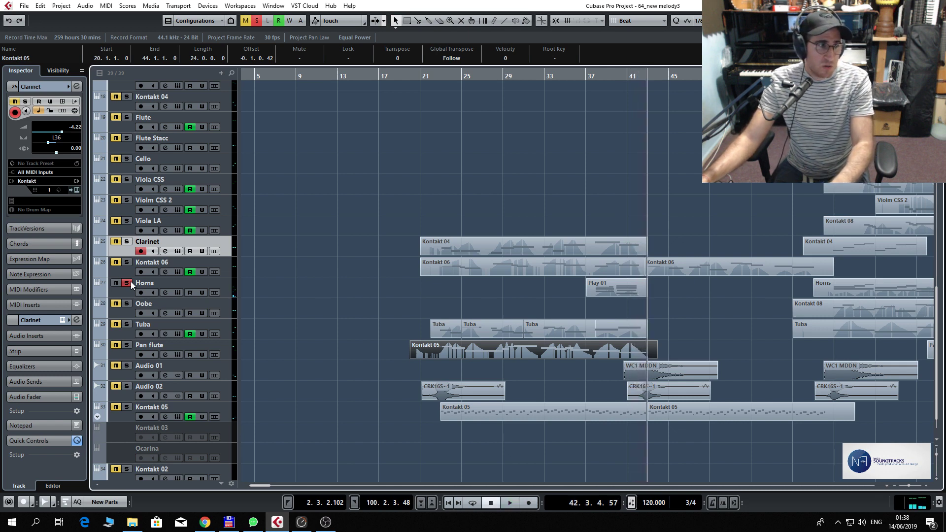
pyautogui.click(127, 282)
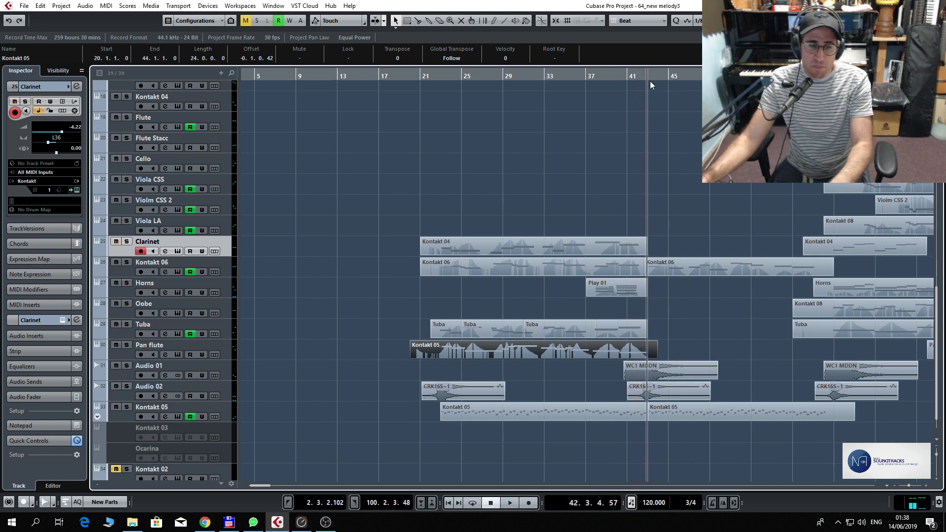
# - Resume playback from about bar 42, and solo Kontakt 07 to hear its first part while examining it in the key editor
pyautogui.press('space')
pyautogui.scroll(10, 677, 145)
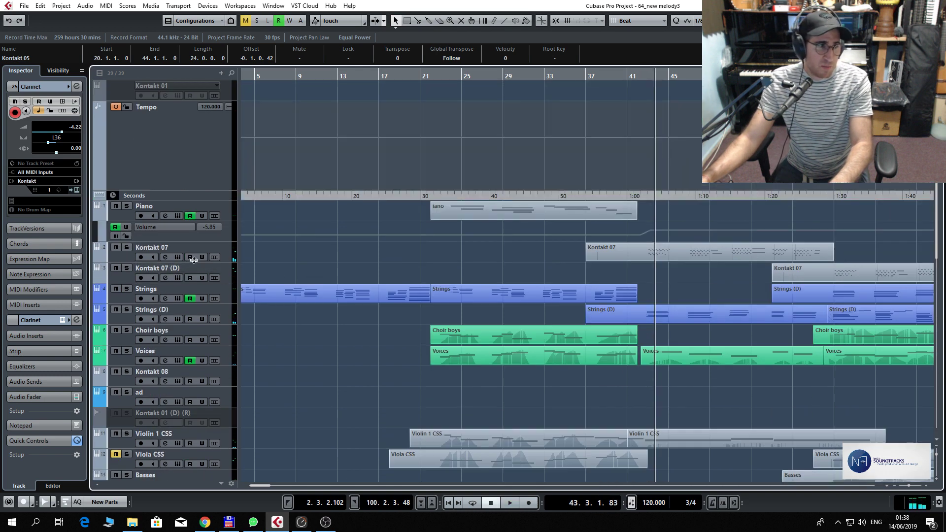
pyautogui.doubleClick(688, 249)
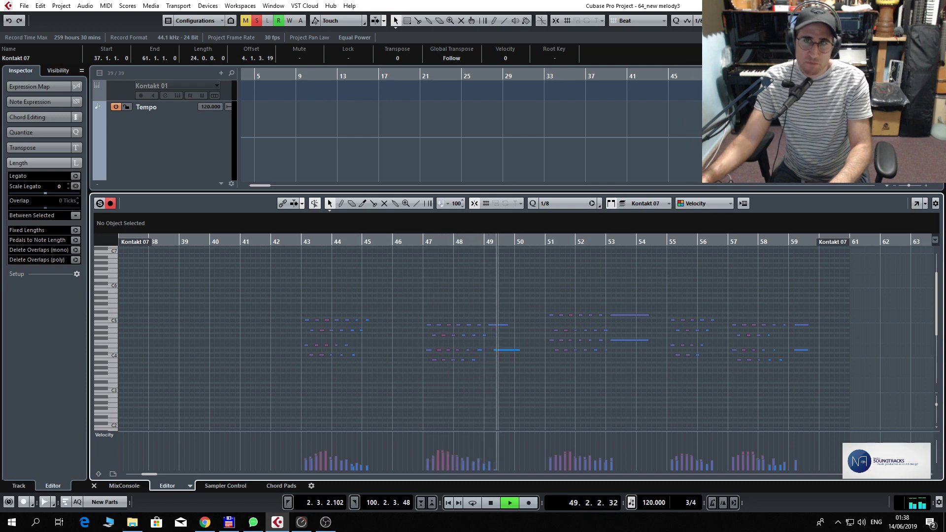
pyautogui.press('space')
pyautogui.hotkey('ctrl', 'e')
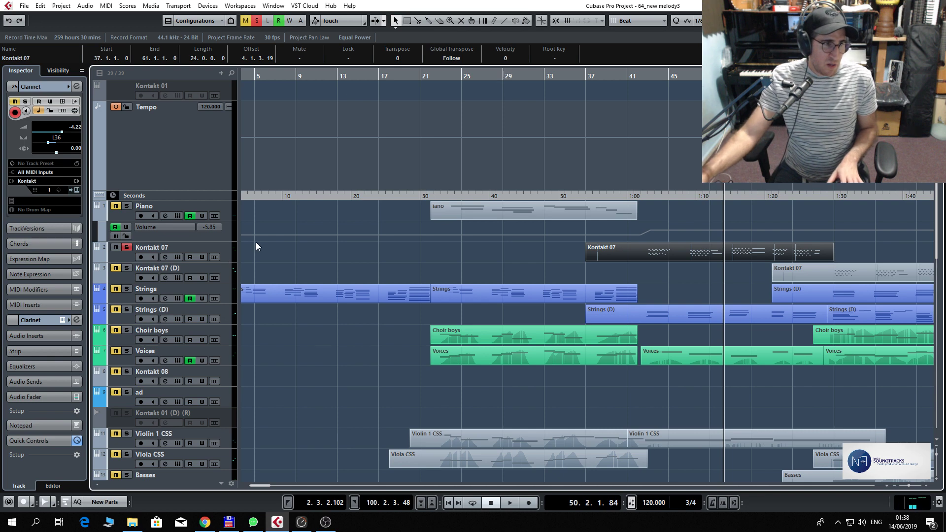
# - Select the Kontakt 07 track and move the playback position to about bar 41
pyautogui.click(227, 253)
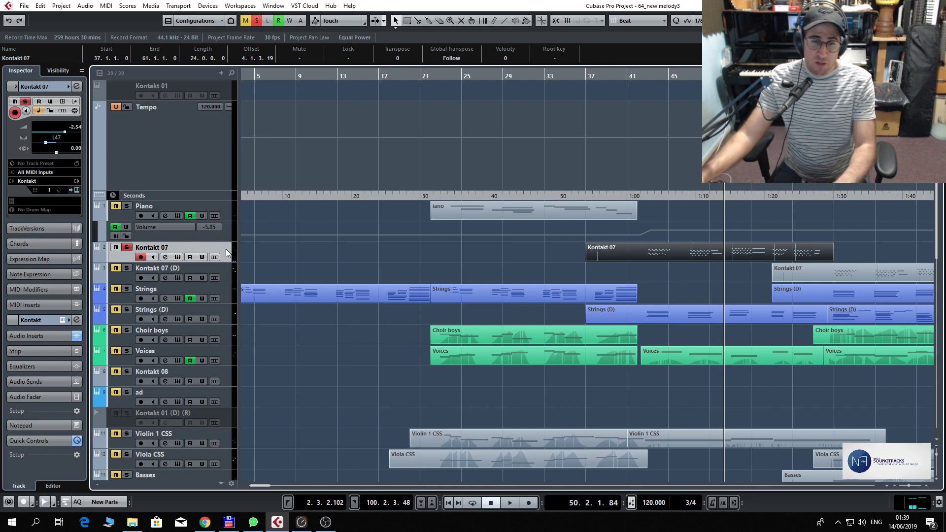
pyautogui.click(625, 74)
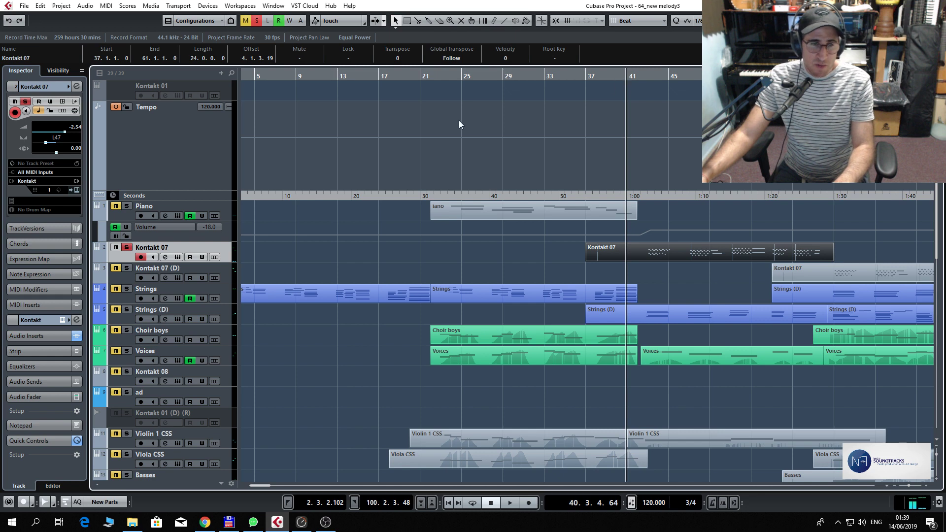
# - Play Kontakt 07 from about bar 41, add Voices to the soloed tracks, and stop playback around bar 52
pyautogui.press('space')
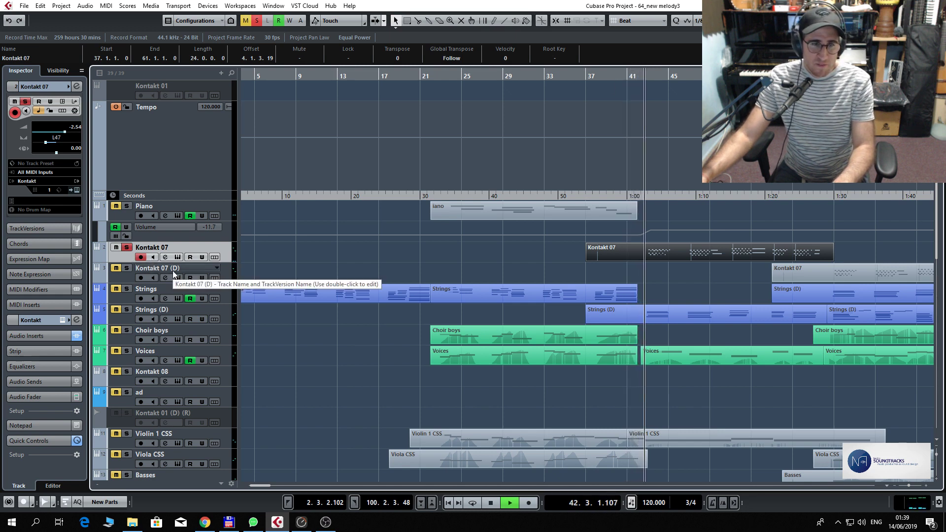
pyautogui.click(112, 351)
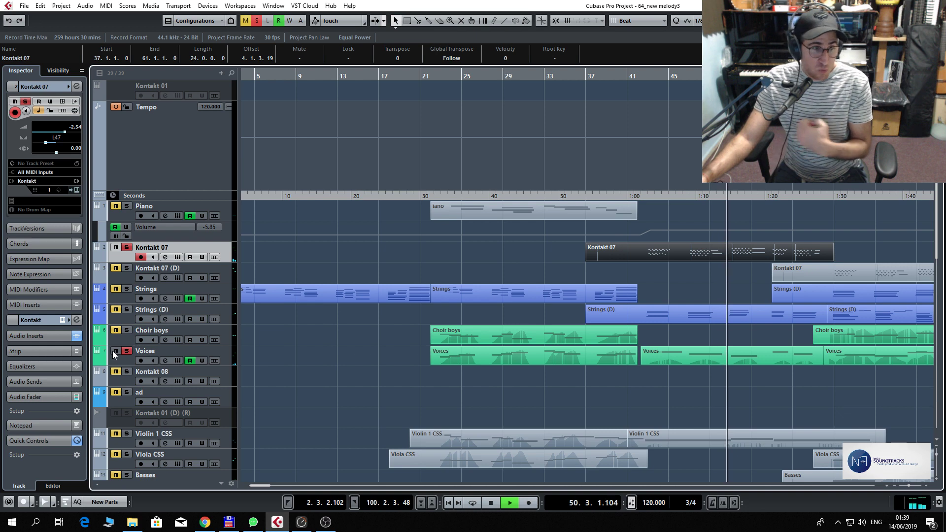
pyautogui.scroll(-3, 318, 368)
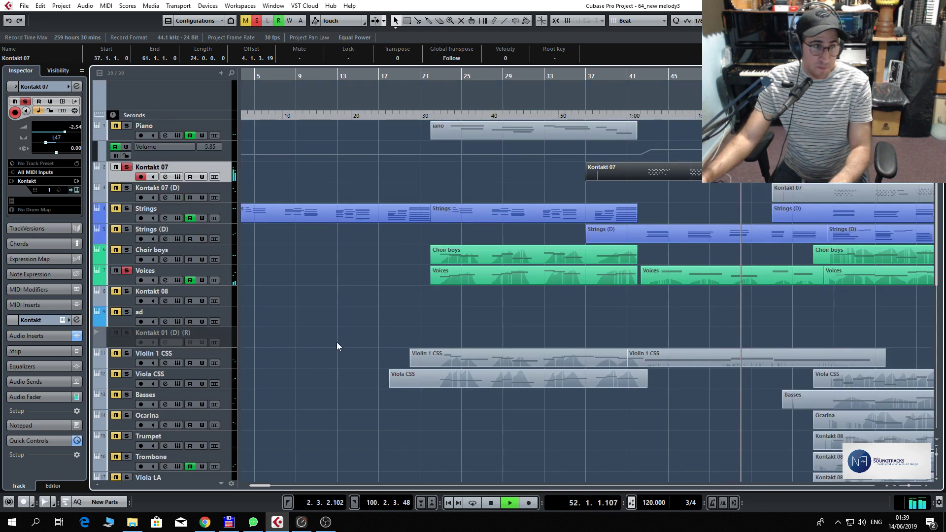
pyautogui.press('space')
# - Solo Violin 1 CSS as well, play from about bar 41 while examining its second part in the key editor, and stop
pyautogui.click(125, 354)
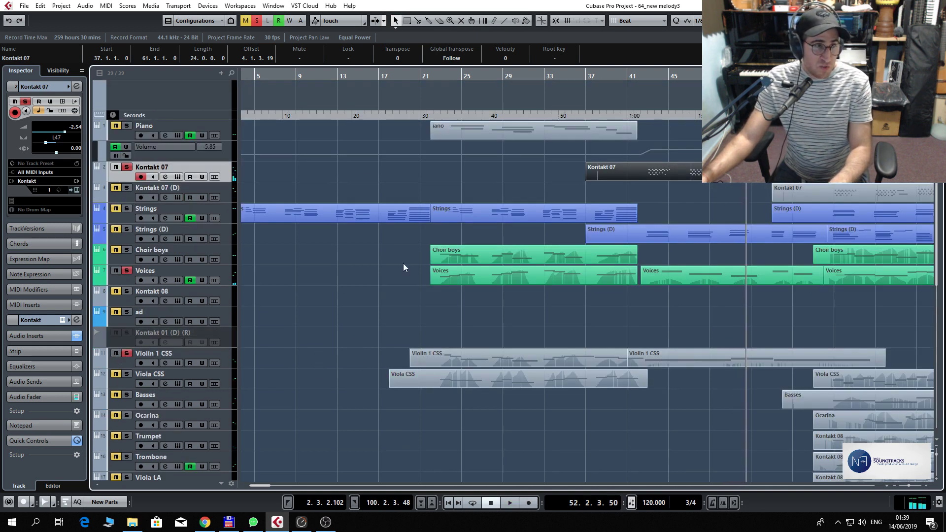
pyautogui.click(628, 77)
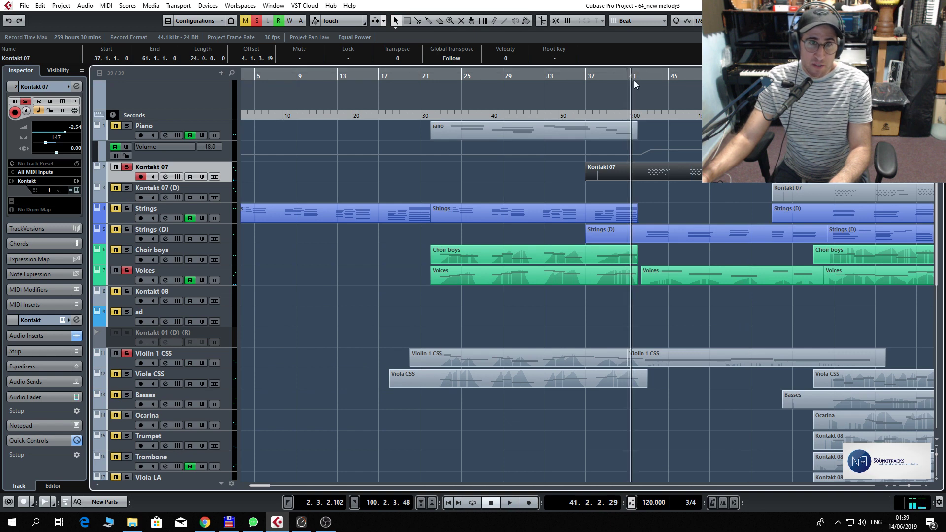
pyautogui.press('space')
pyautogui.doubleClick(686, 362)
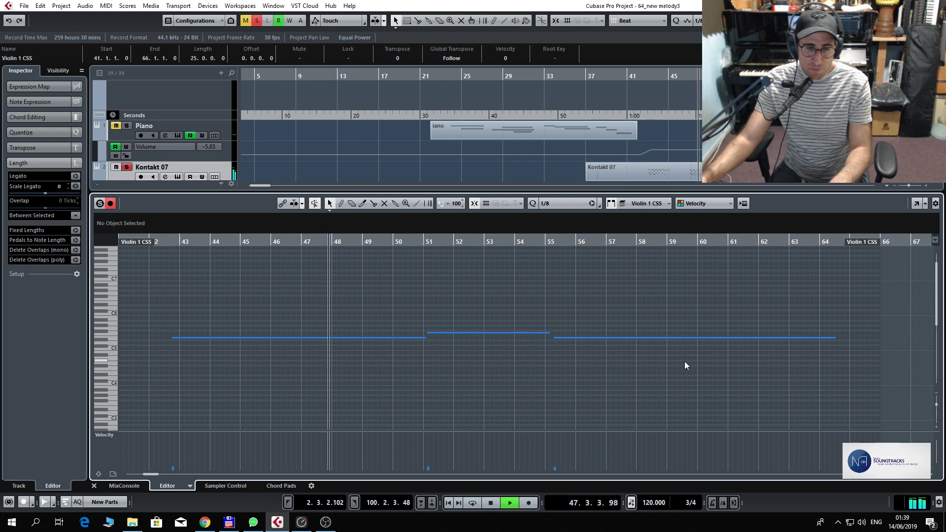
pyautogui.press('space')
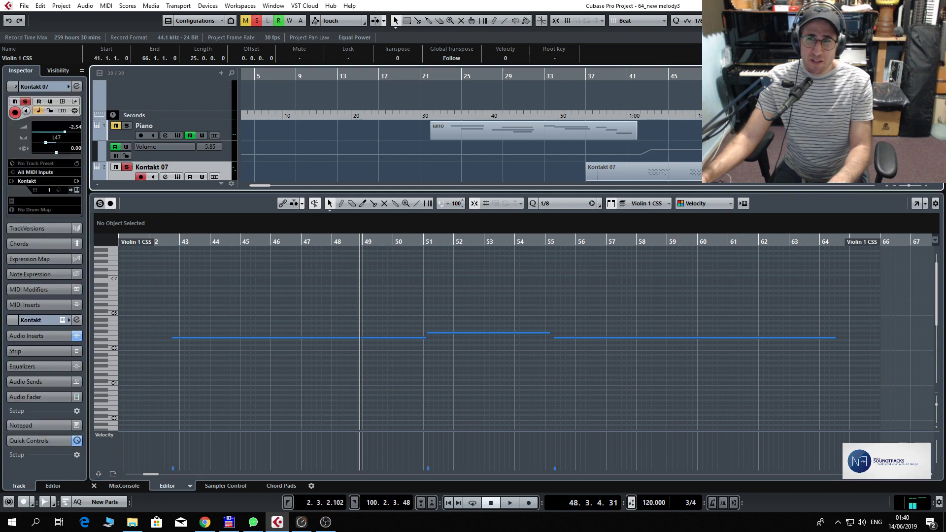
# - Close the key editor and play the soloed Kontakt 07, Voices and Violin 1 CSS together from about bar 42
pyautogui.press('Return')
pyautogui.click(654, 78)
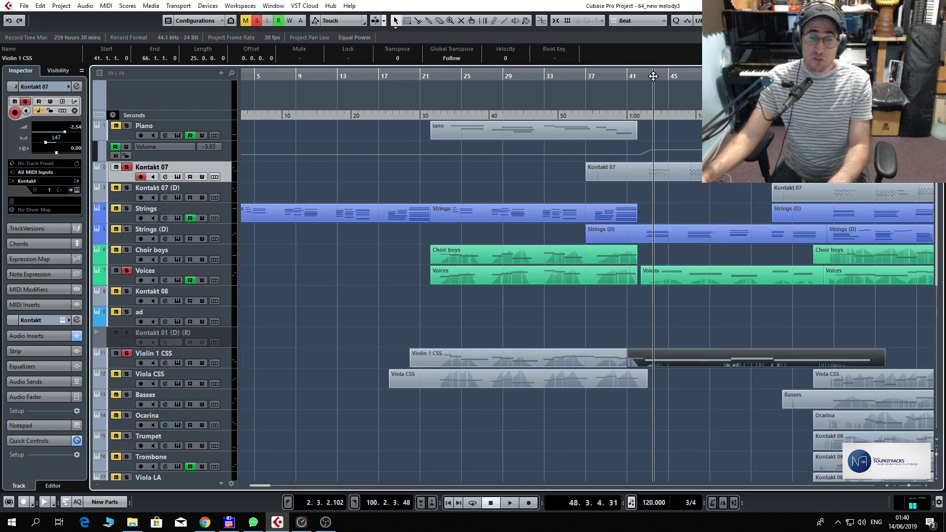
pyautogui.click(642, 80)
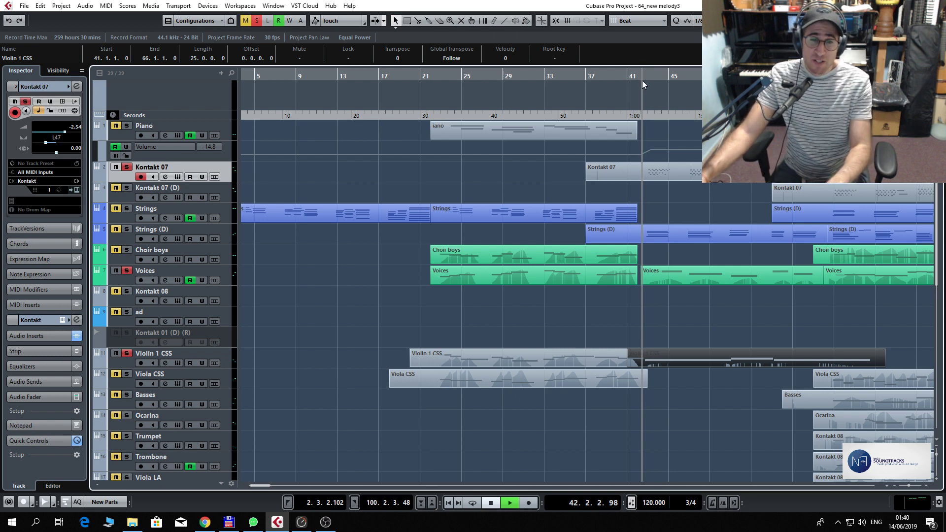
pyautogui.press('space')
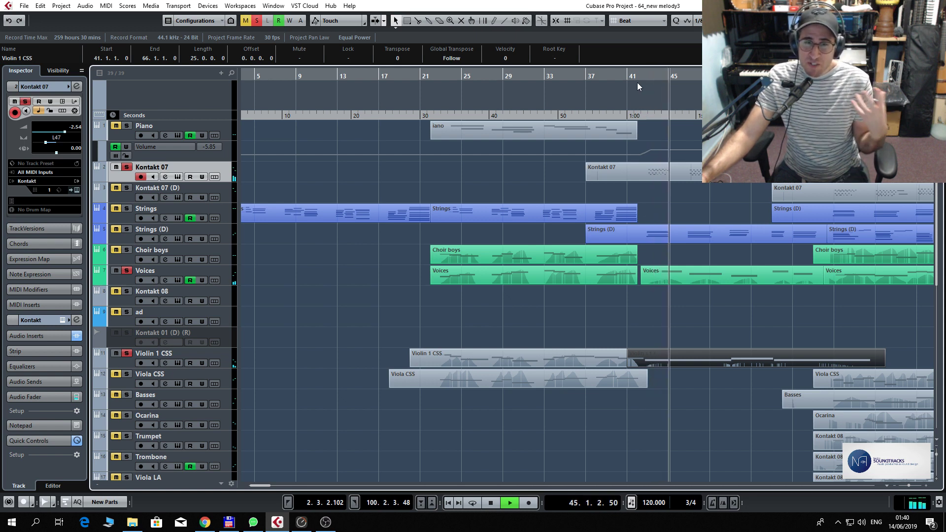
# - Add Kontakt 06 and Kontakt 05 to the soloed layers during playback, listen to the combination, and stop
pyautogui.scroll(-10, 656, 128)
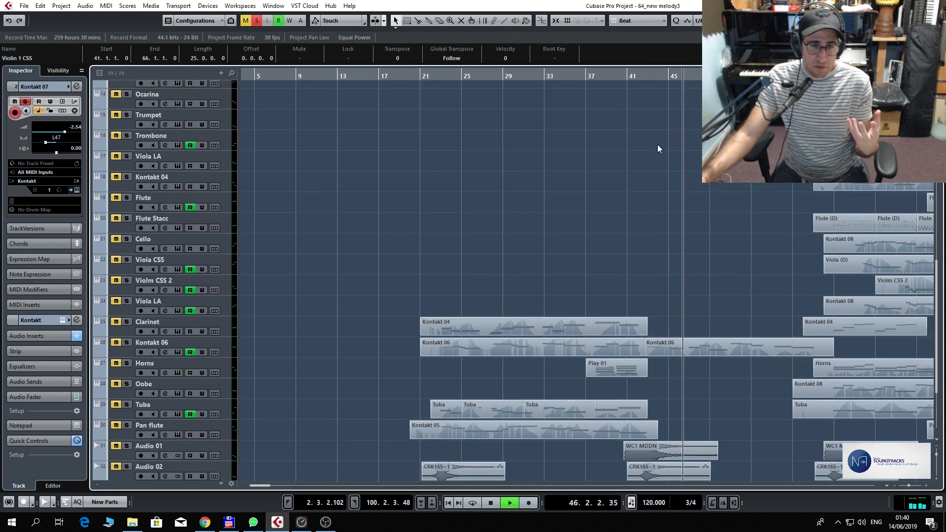
pyautogui.click(127, 342)
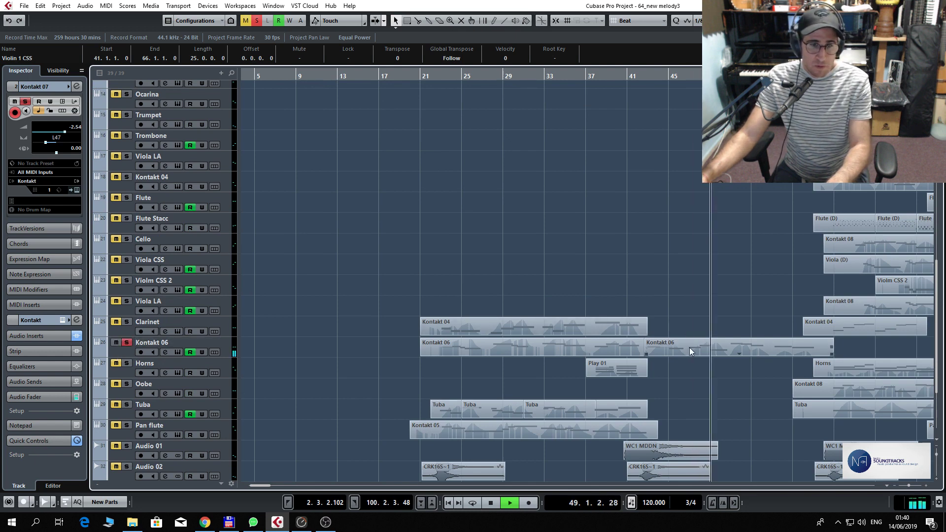
pyautogui.scroll(-4, 690, 348)
pyautogui.click(126, 384)
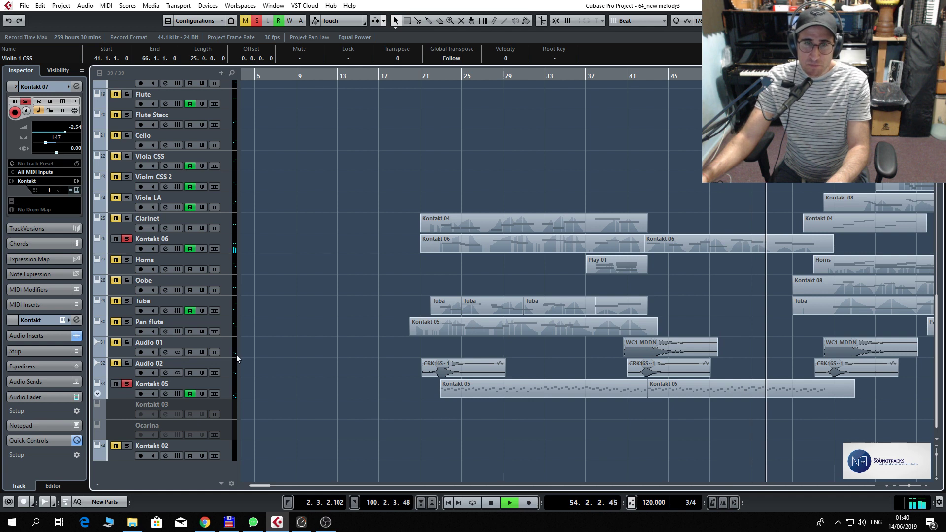
pyautogui.scroll(10, 236, 354)
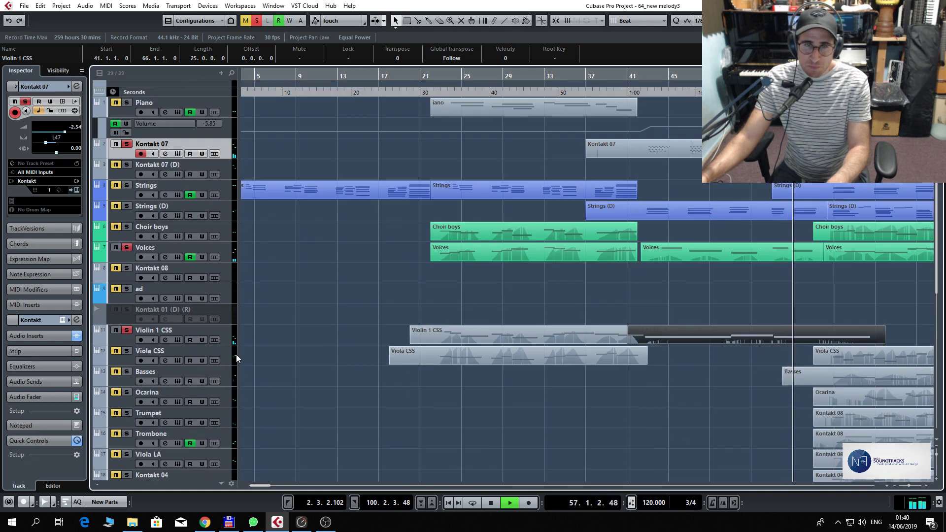
pyautogui.press('space')
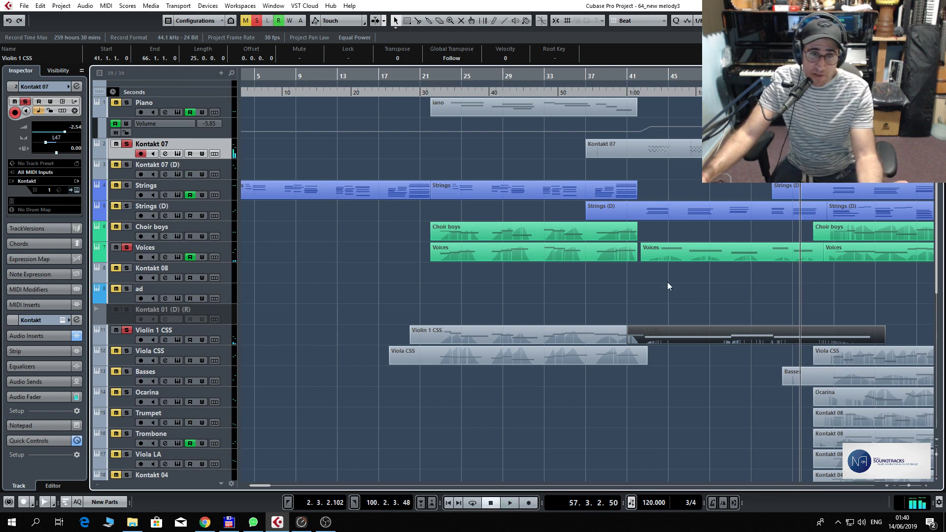
# - Review the soloed layers down the track list, clear all solos, and unmute the upper Viola CSS track
pyautogui.scroll(-6, 690, 260)
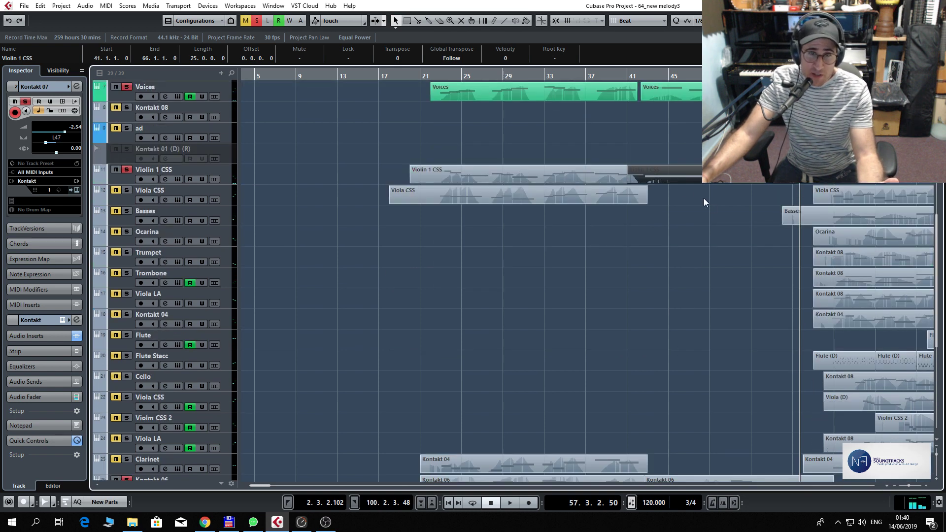
pyautogui.scroll(-3, 726, 214)
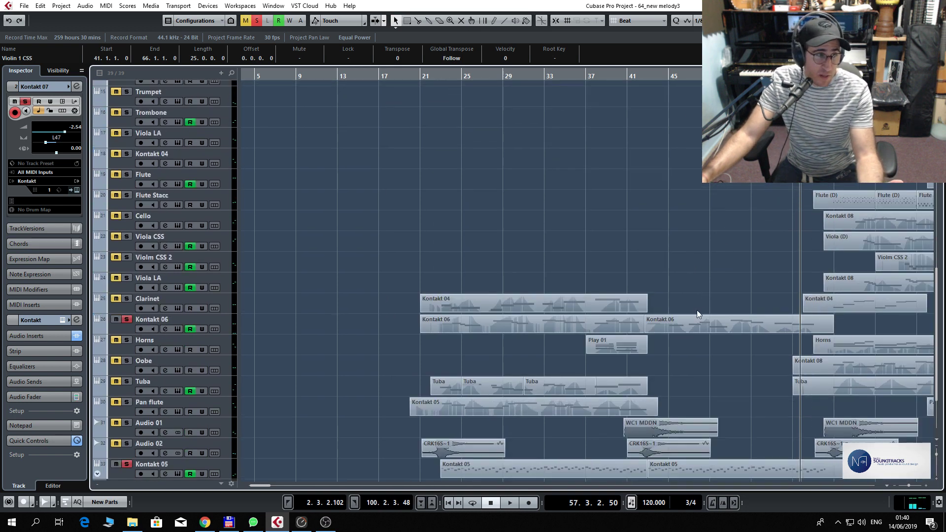
pyautogui.scroll(-3, 702, 323)
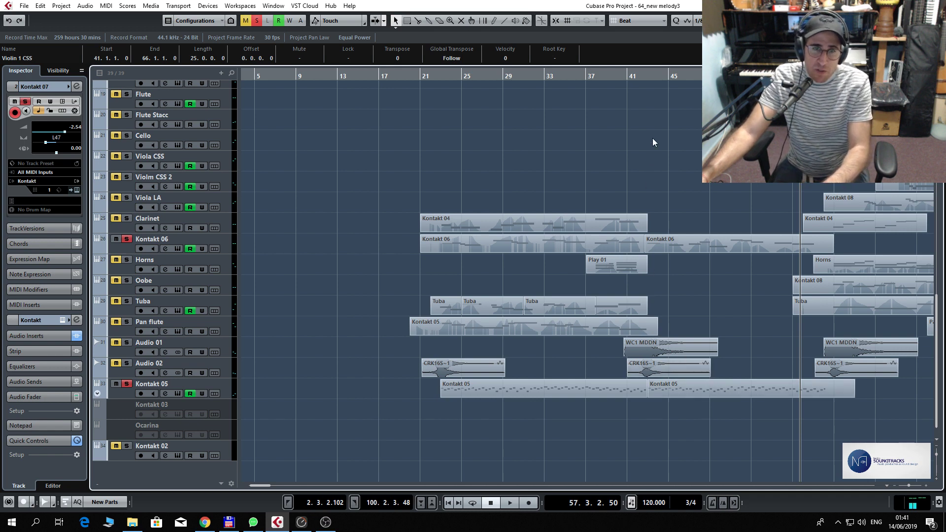
pyautogui.scroll(5, 653, 138)
pyautogui.scroll(3, 93, 113)
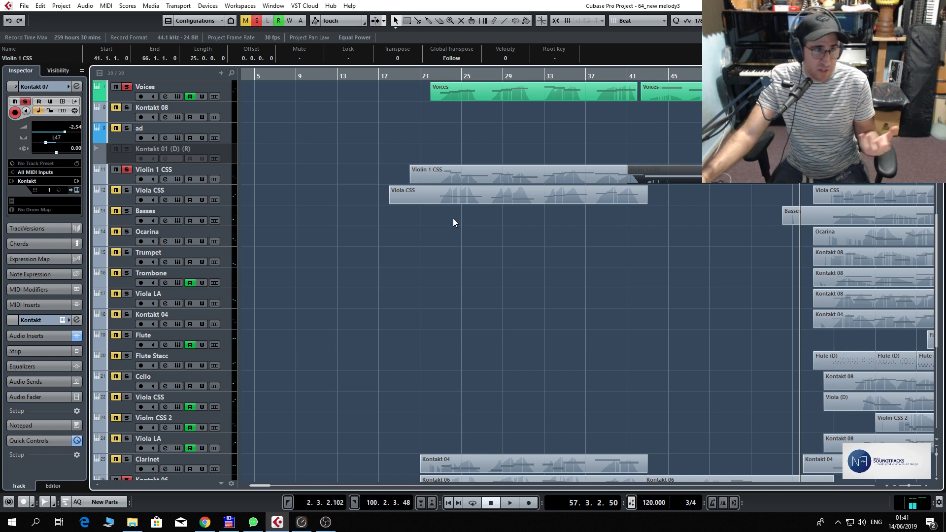
pyautogui.click(127, 170)
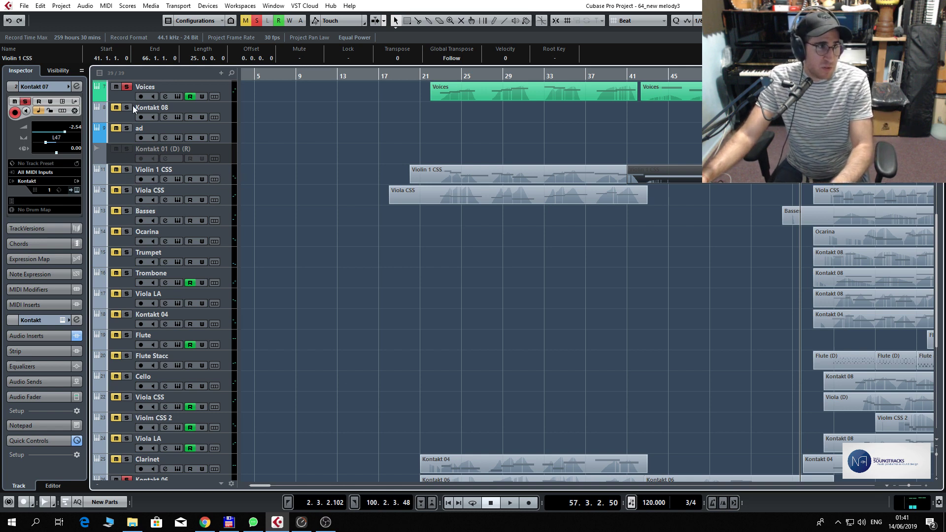
pyautogui.click(256, 22)
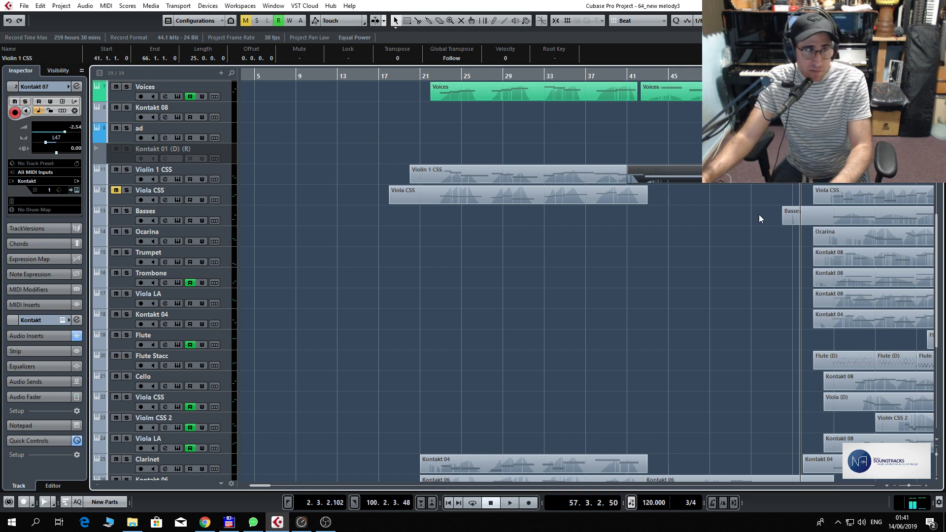
pyautogui.click(115, 191)
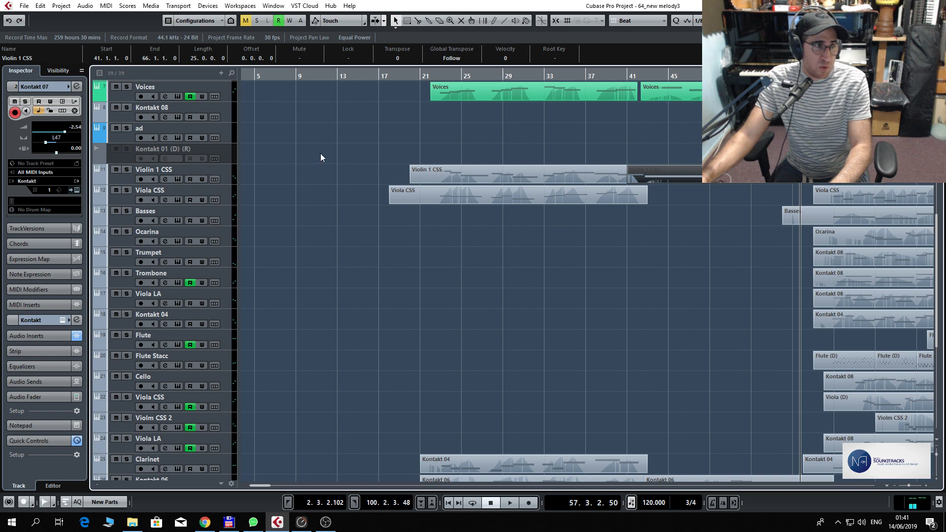
# - Play the arrangement from about bar 22, briefly solo the upper Viola CSS track, clear its solo, and stop
pyautogui.click(437, 75)
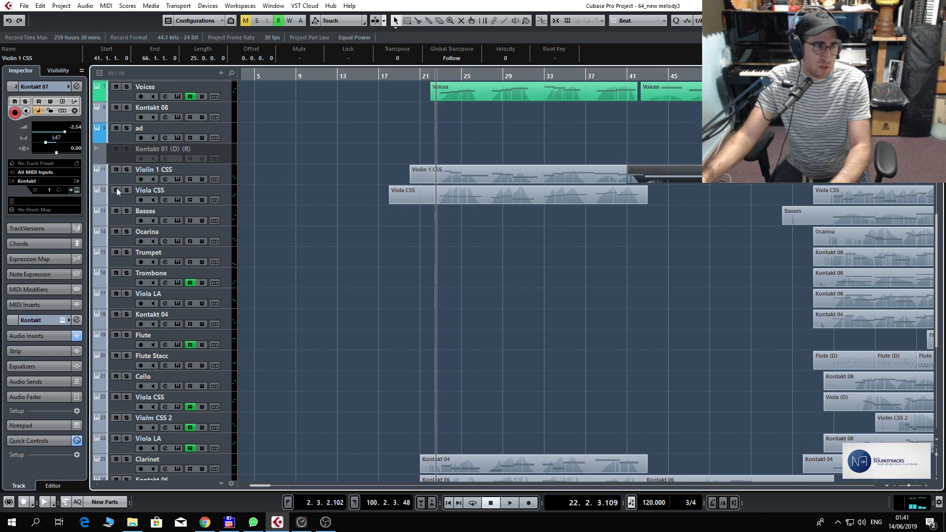
pyautogui.click(135, 190)
pyautogui.press('space')
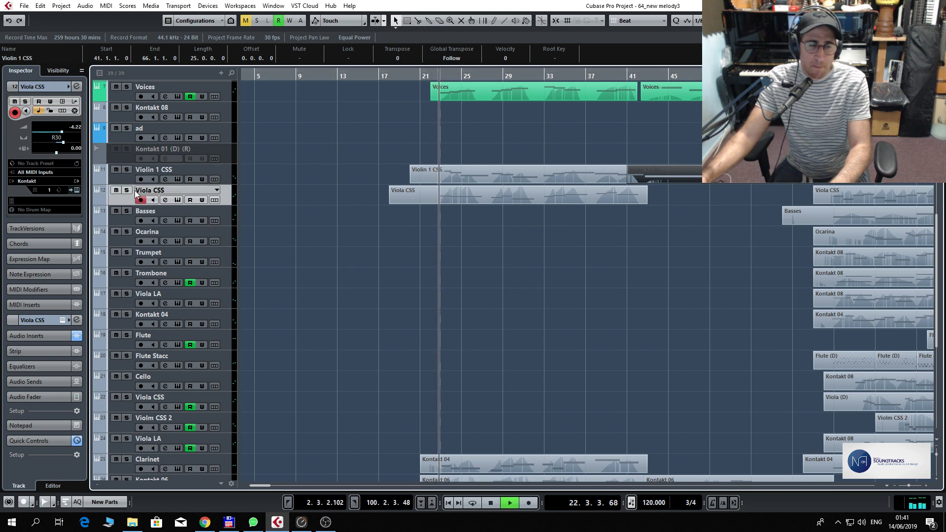
pyautogui.click(126, 190)
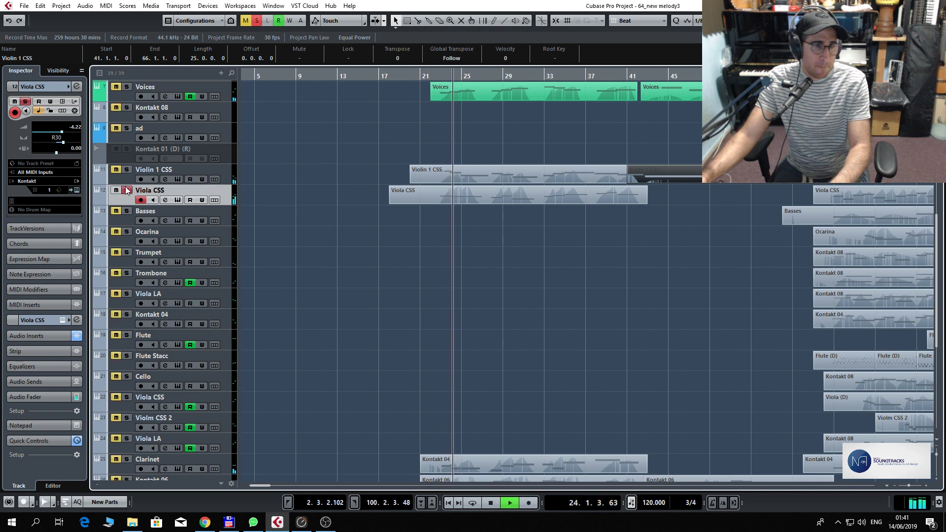
pyautogui.click(126, 190)
pyautogui.press('space')
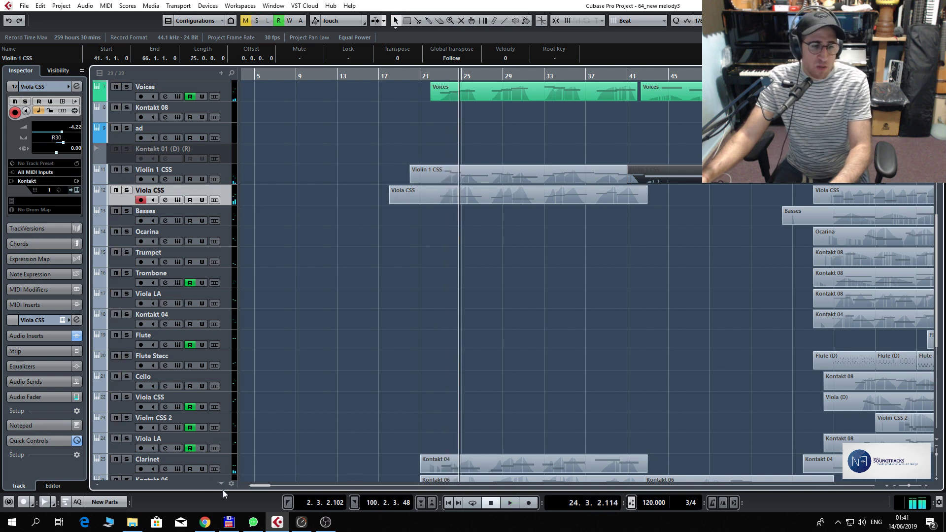
# - Play the full arrangement from about bar 60 to bar 66 and stop
pyautogui.moveTo(258, 485); pyautogui.dragTo(268, 486)
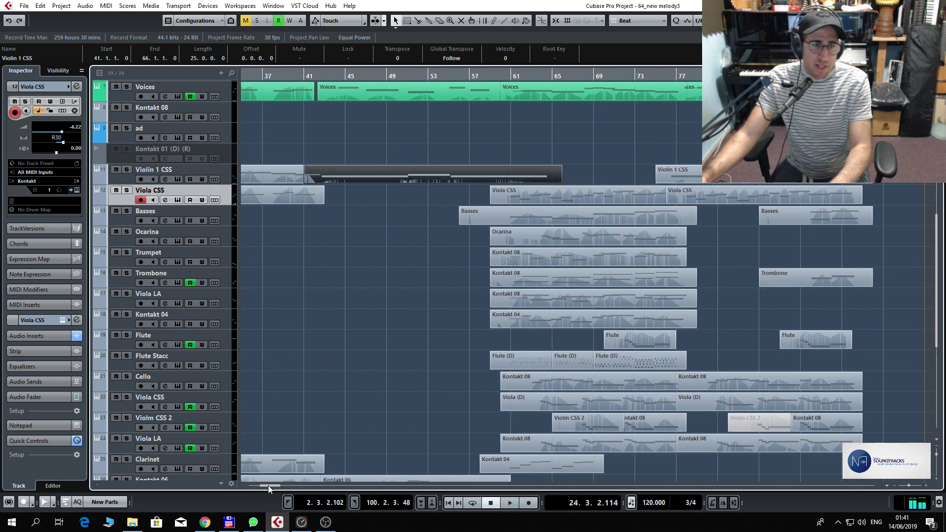
pyautogui.click(500, 75)
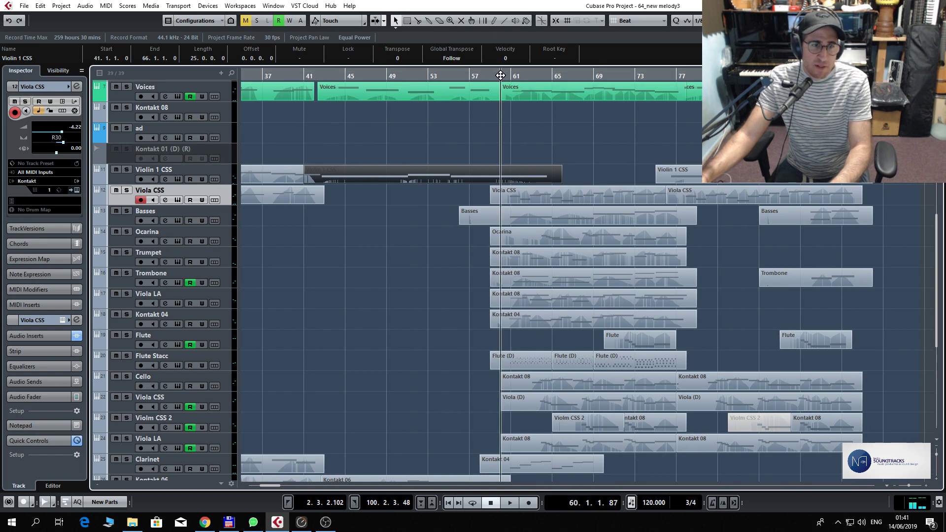
pyautogui.press('space')
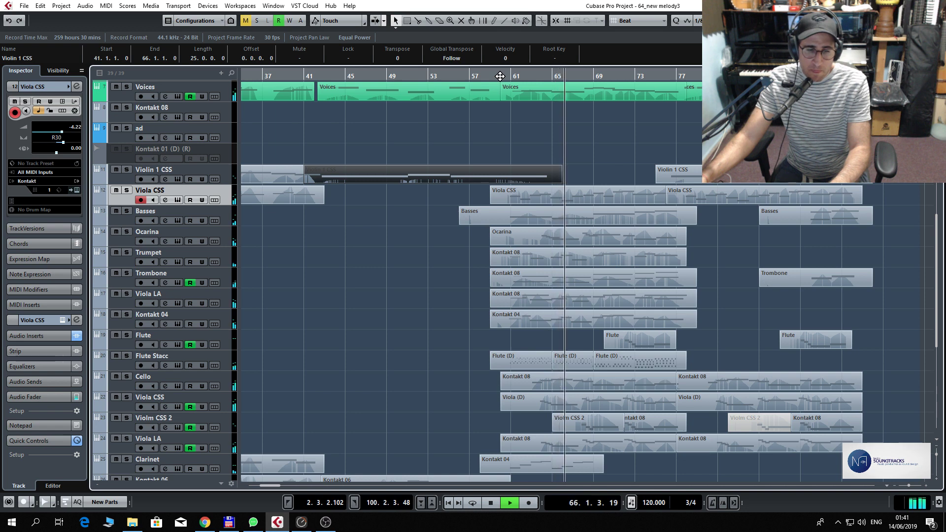
pyautogui.press('space')
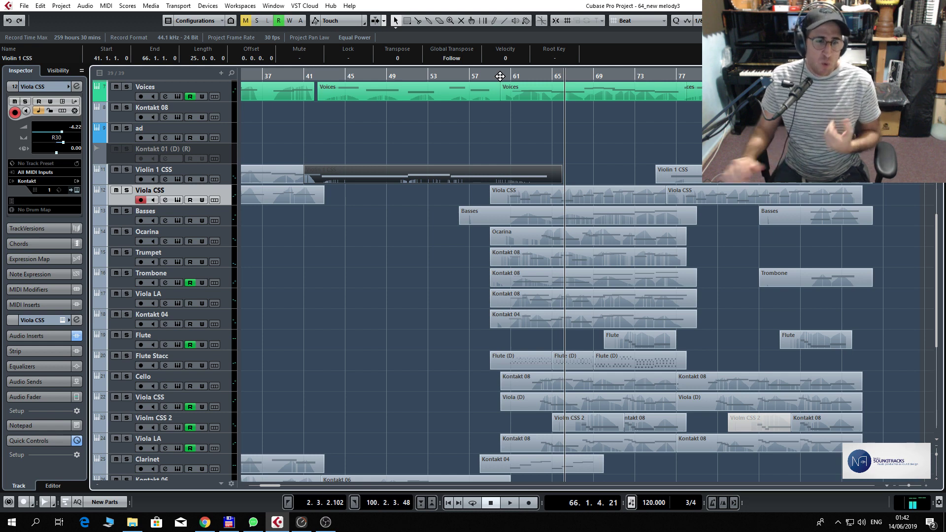
# - Replay the full section from about bar 60 while viewing the string, woodwind and brass tracks, and stop
pyautogui.click(509, 75)
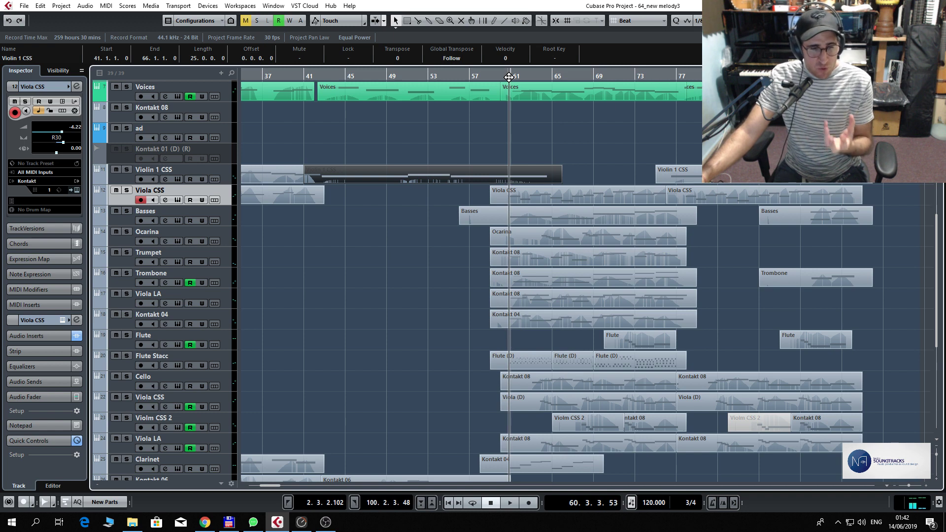
pyautogui.scroll(-4, 523, 131)
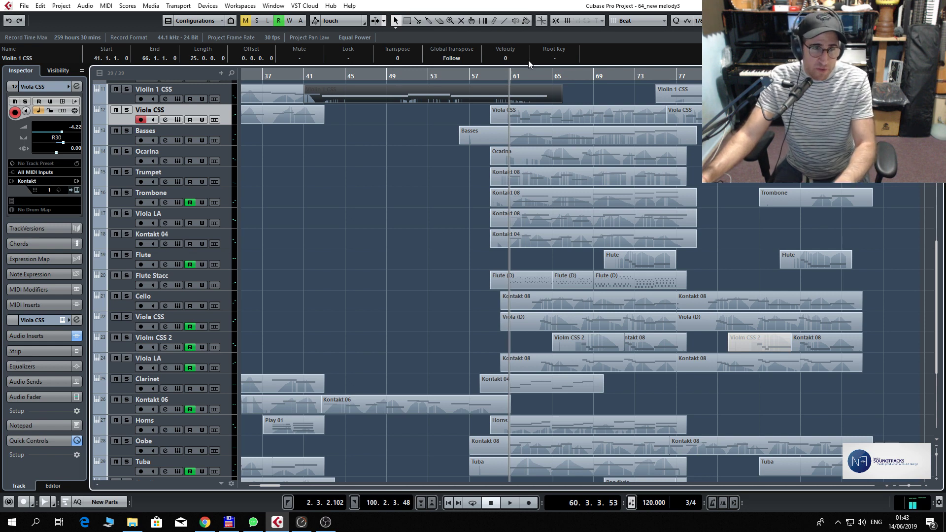
pyautogui.press('space')
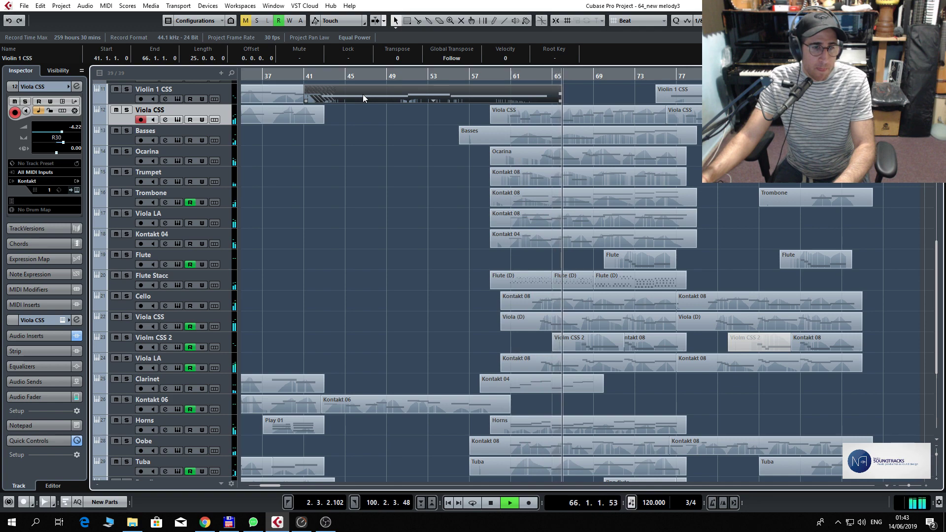
pyautogui.press('space')
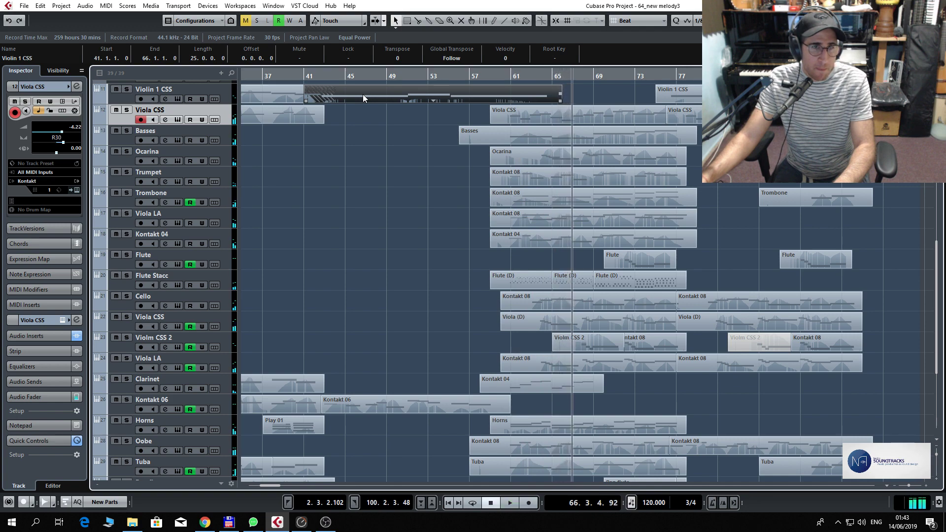
# - Solo the upper Viola CSS track and play it from about bar 59
pyautogui.click(126, 110)
pyautogui.scroll(5, 262, 114)
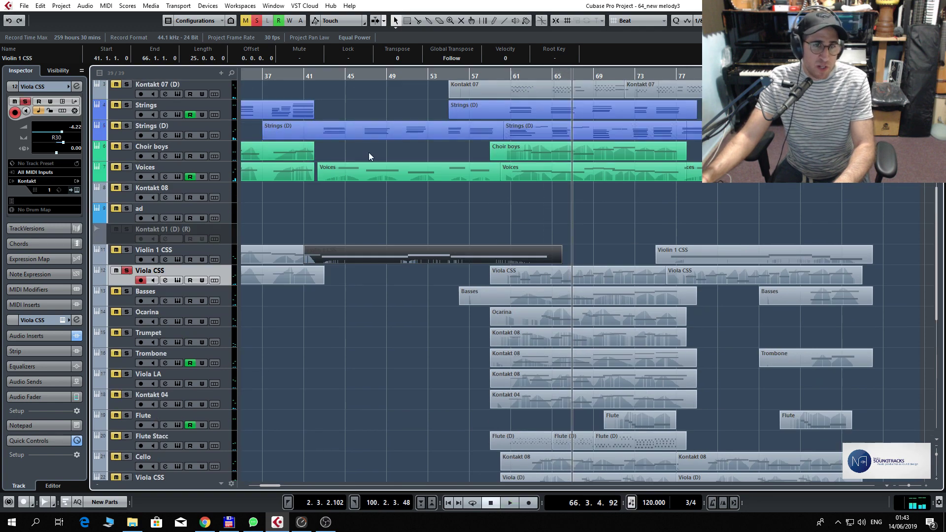
pyautogui.click(507, 74)
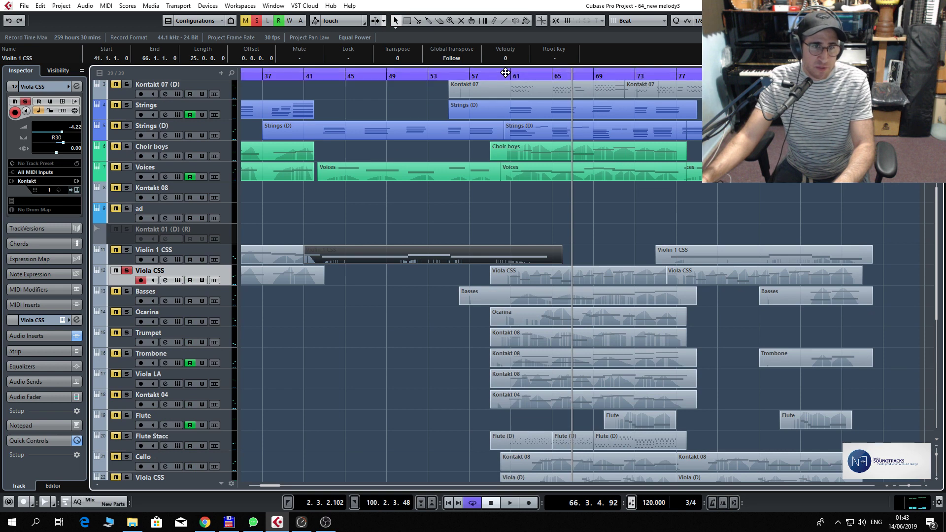
pyautogui.click(503, 74)
pyautogui.click(497, 78)
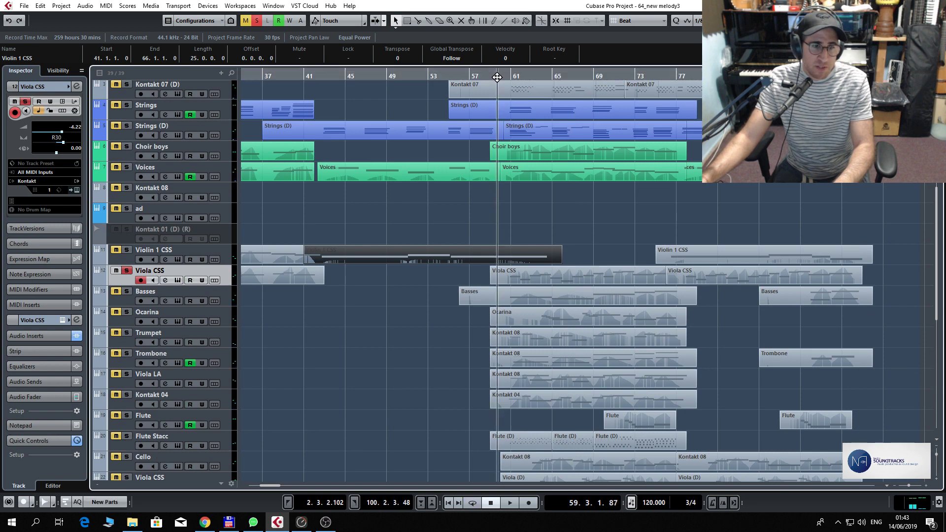
pyautogui.press('space')
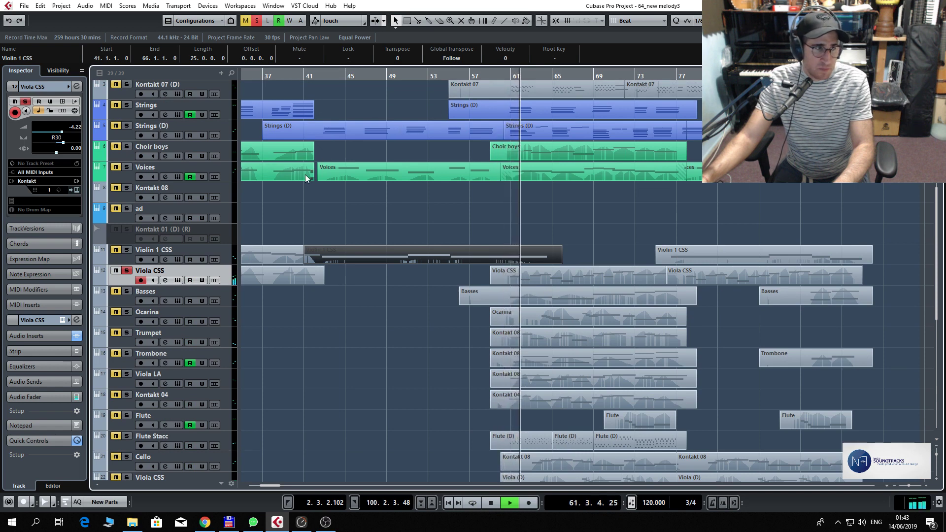
# - Add the Basses track to the solo, inspect its part's notes during playback, close the editor, and stop
pyautogui.click(120, 295)
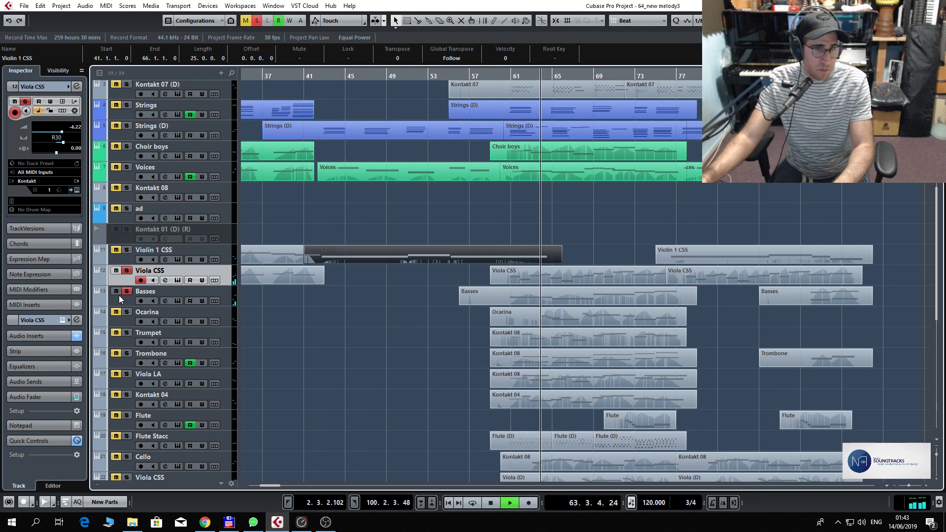
pyautogui.click(546, 301)
pyautogui.doubleClick(547, 302)
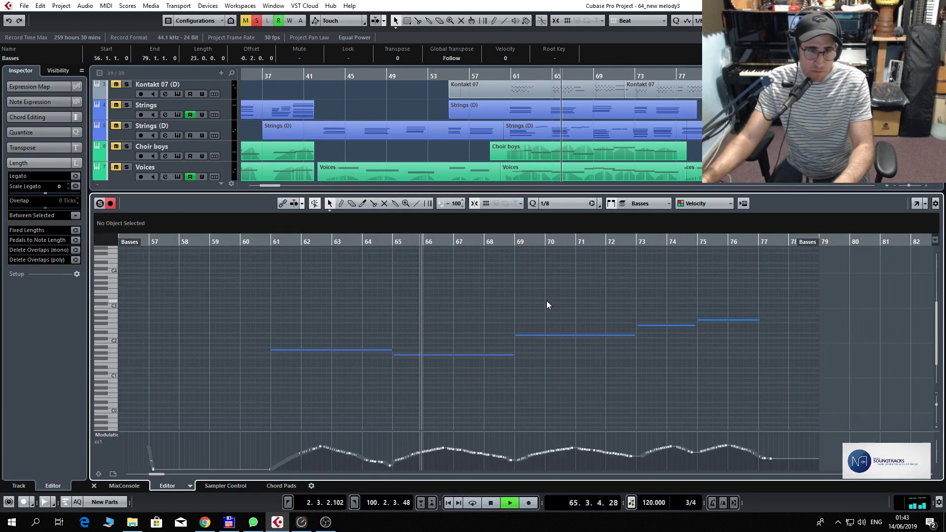
pyautogui.hotkey('ctrl', 'e')
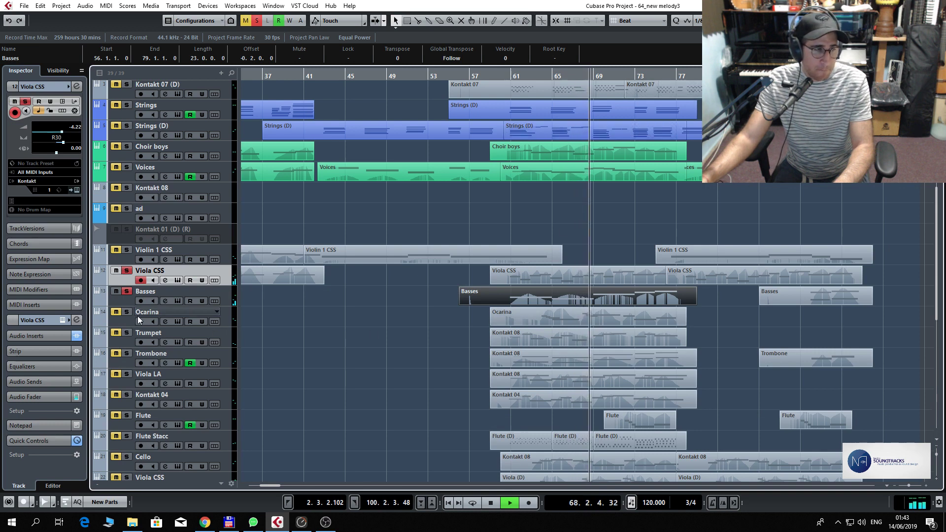
pyautogui.press('space')
# - Add the Ocarina to the solo, play from about bar 62 while inspecting its part's notes, close the editor, and stop
pyautogui.click(126, 313)
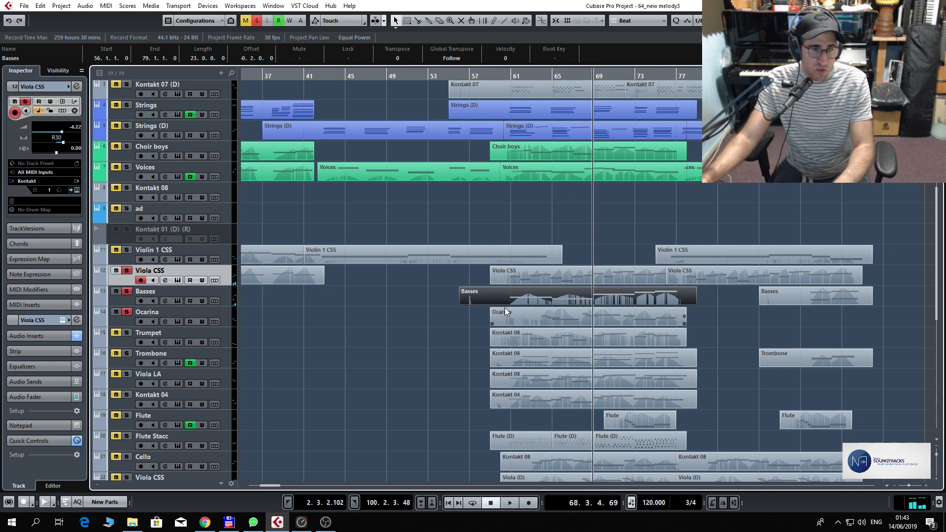
pyautogui.click(550, 78)
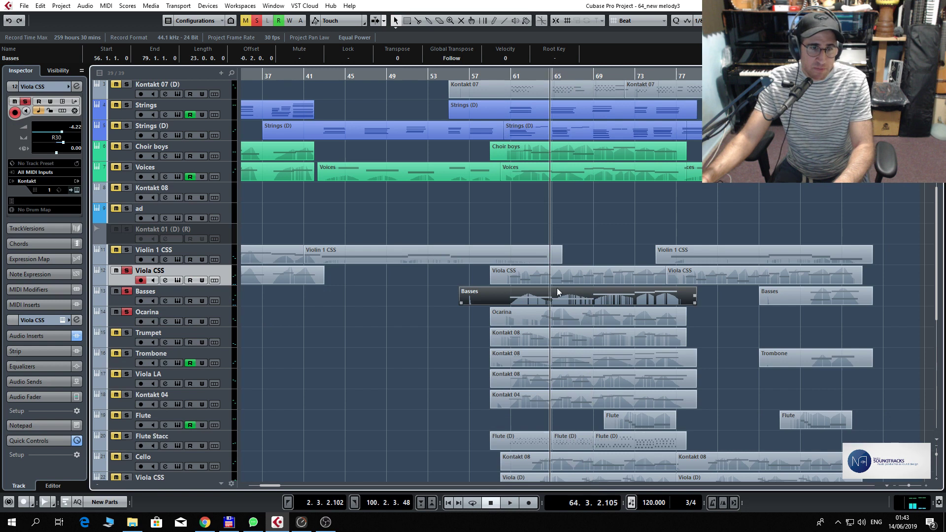
pyautogui.click(529, 77)
pyautogui.doubleClick(581, 316)
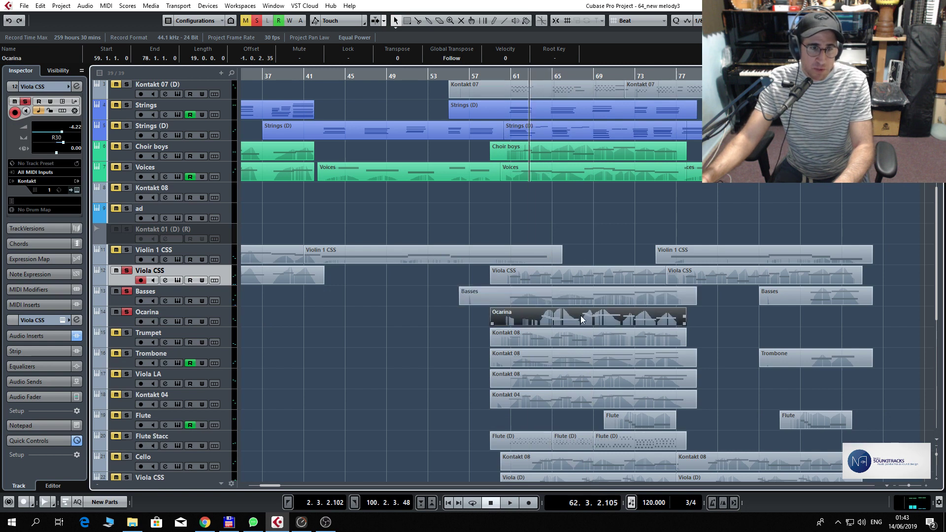
pyautogui.press('space')
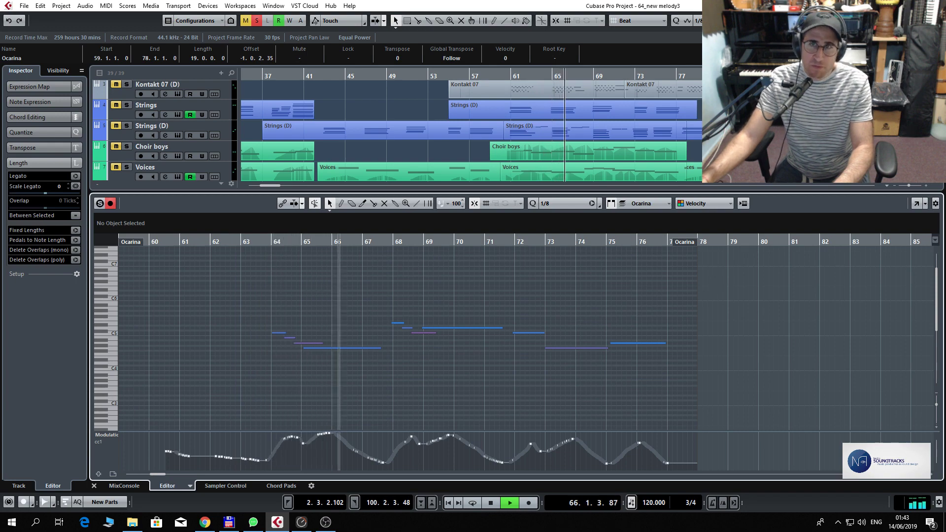
pyautogui.hotkey('ctrl', 'e')
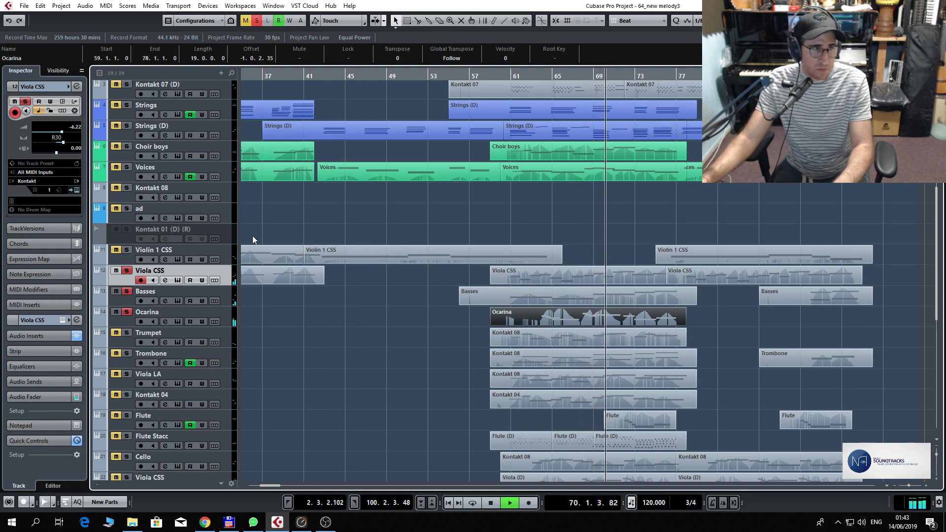
pyautogui.press('space')
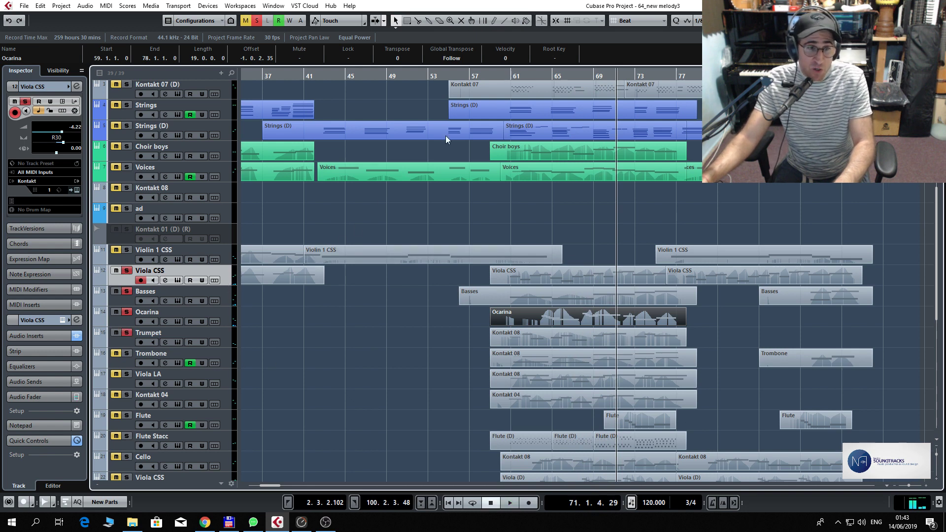
# - Play the soloed layers with the Trumpet from about bar 60, inspect the Trumpet part's notes, and close the editor
pyautogui.click(510, 76)
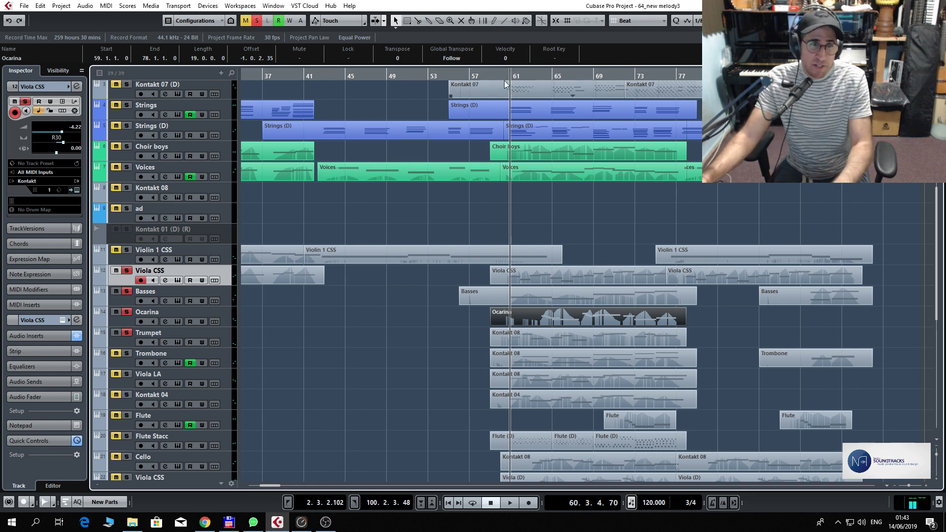
pyautogui.click(503, 76)
pyautogui.press('space')
pyautogui.doubleClick(544, 342)
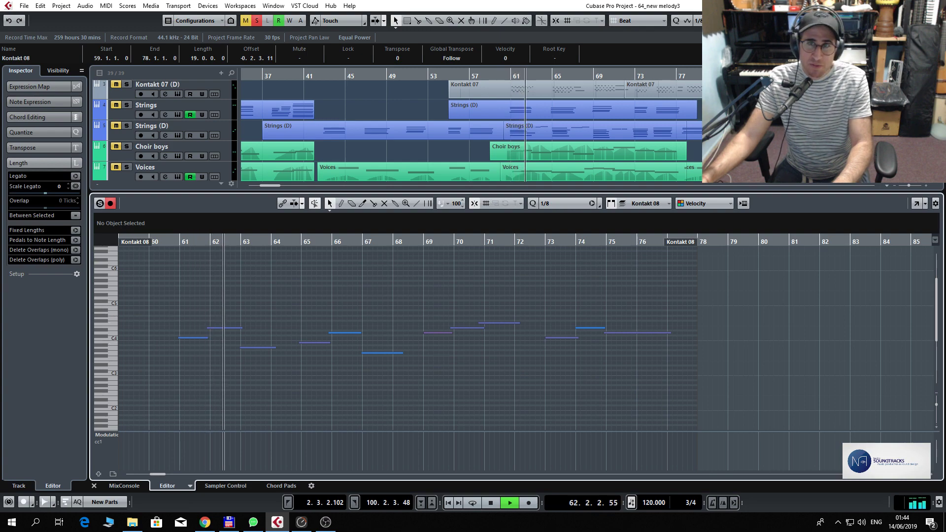
pyautogui.hotkey('ctrl', 'e')
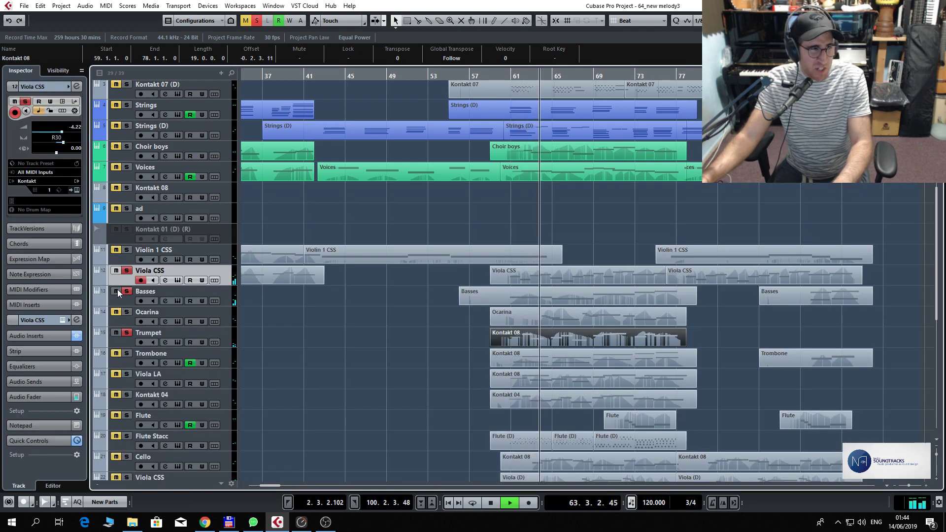
# - Reduce the solo to the Trumpet, add the Trombone to it, and stop after hearing both together
pyautogui.press('s')
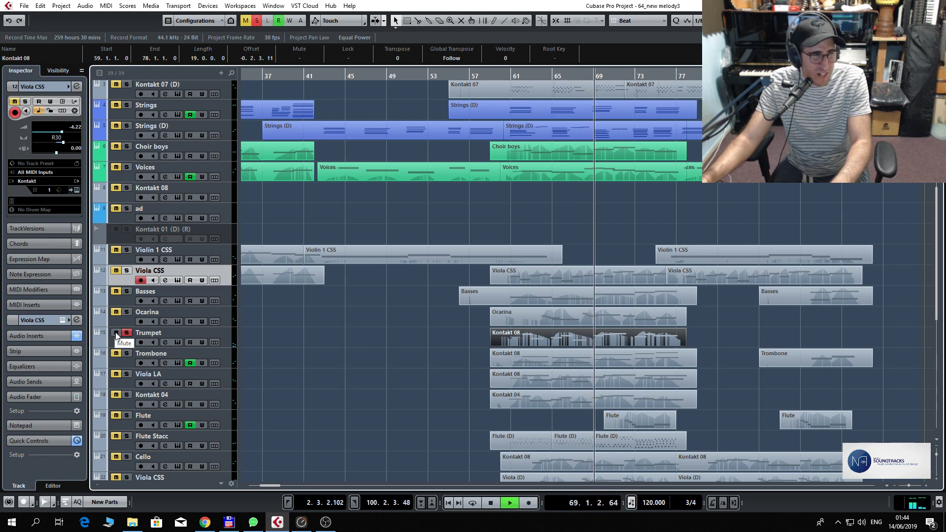
pyautogui.click(127, 354)
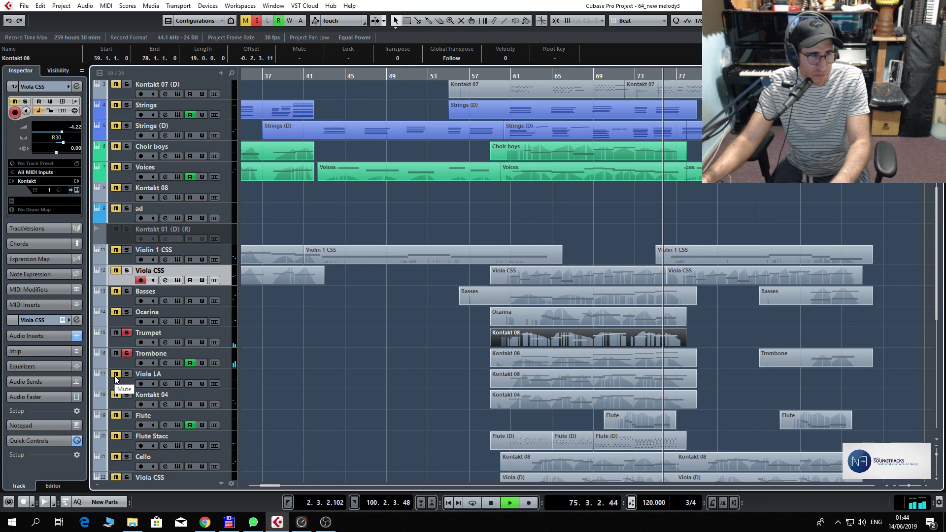
pyautogui.press('space')
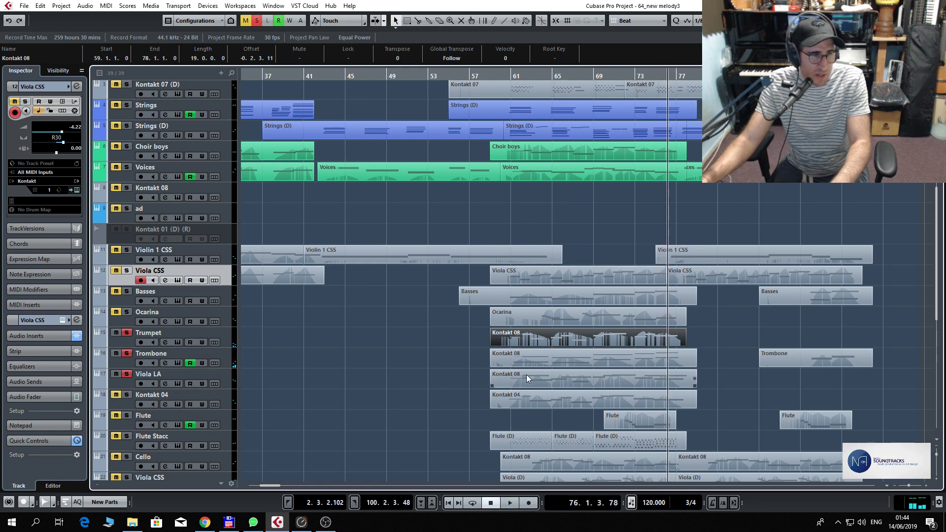
# - Inspect the notes of the upper Viola LA part while playing it with Trumpet and Trombone from bar 61, and close the editor
pyautogui.doubleClick(528, 375)
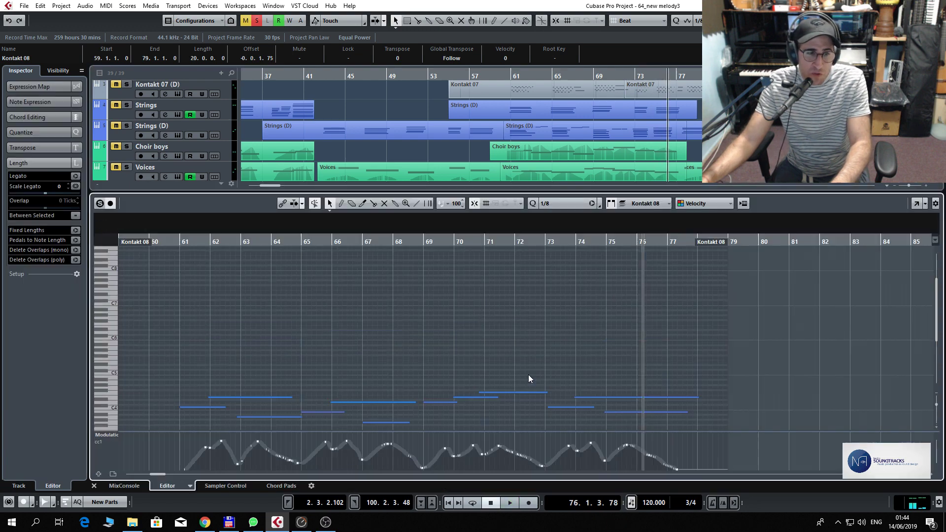
pyautogui.click(178, 243)
pyautogui.press('space')
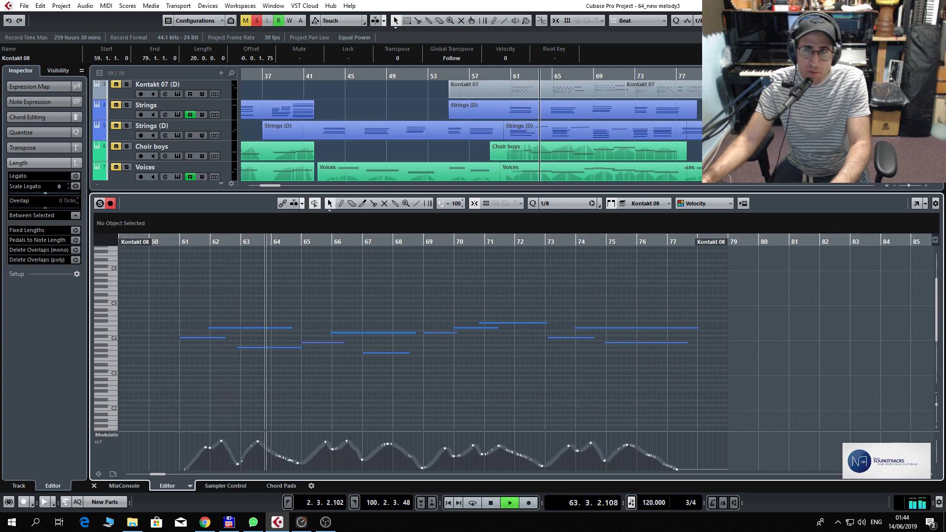
pyautogui.hotkey('ctrl', 'alt', 'e')
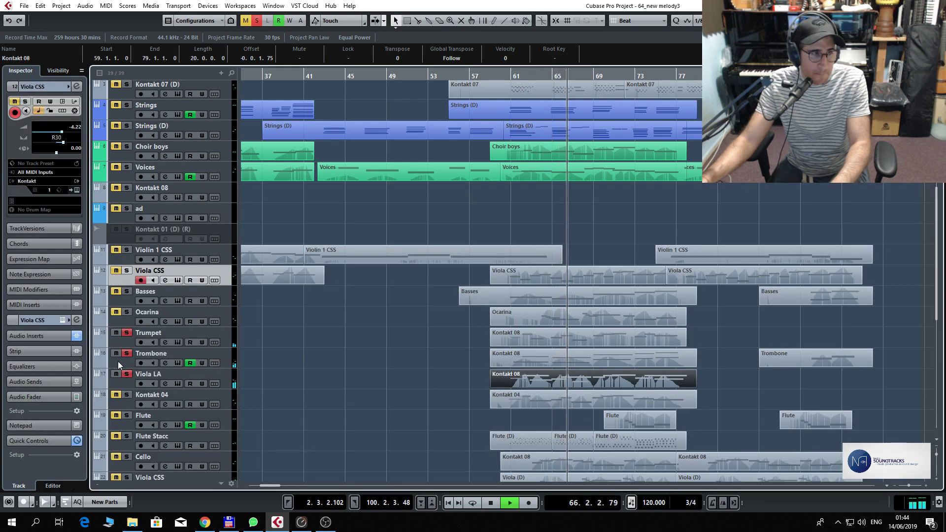
# - Solo the Kontakt 04 track, remove the Trumpet, Trombone and upper Viola LA from the solo, and stop after listening
pyautogui.click(127, 395)
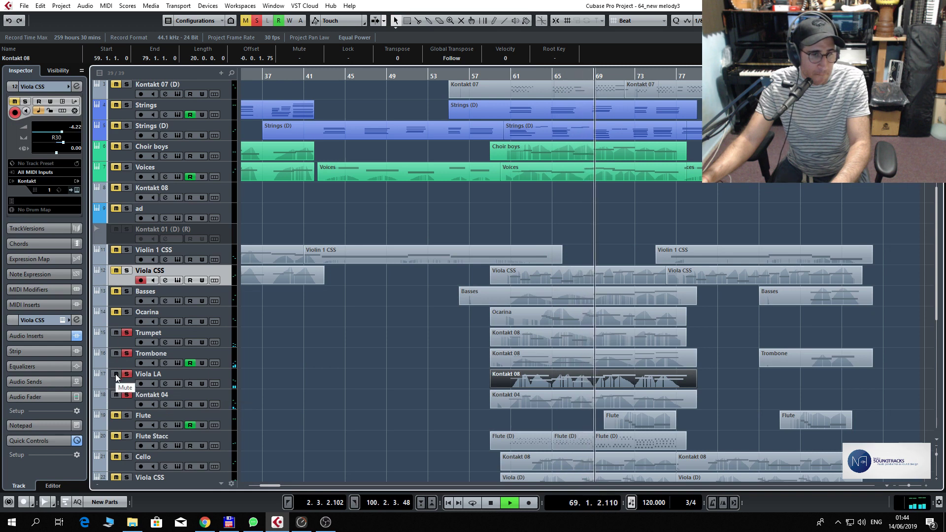
pyautogui.click(116, 375)
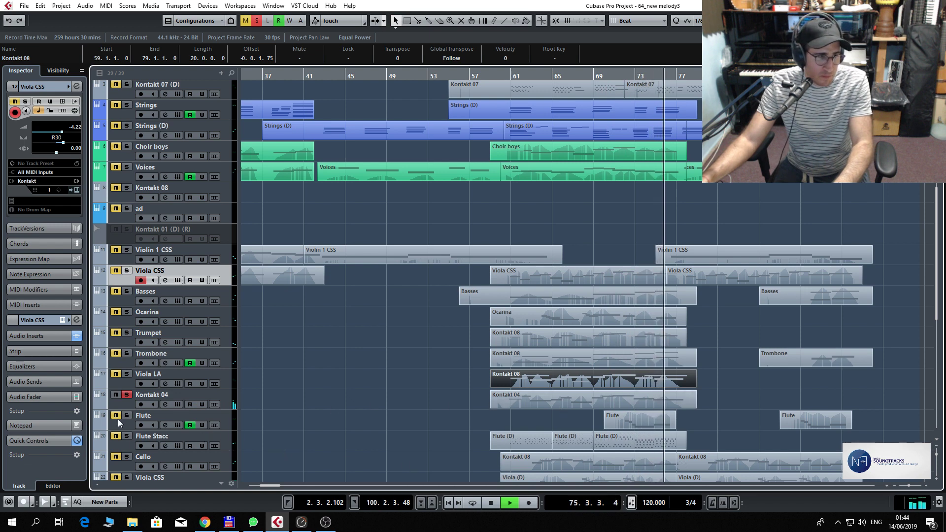
pyautogui.press('space')
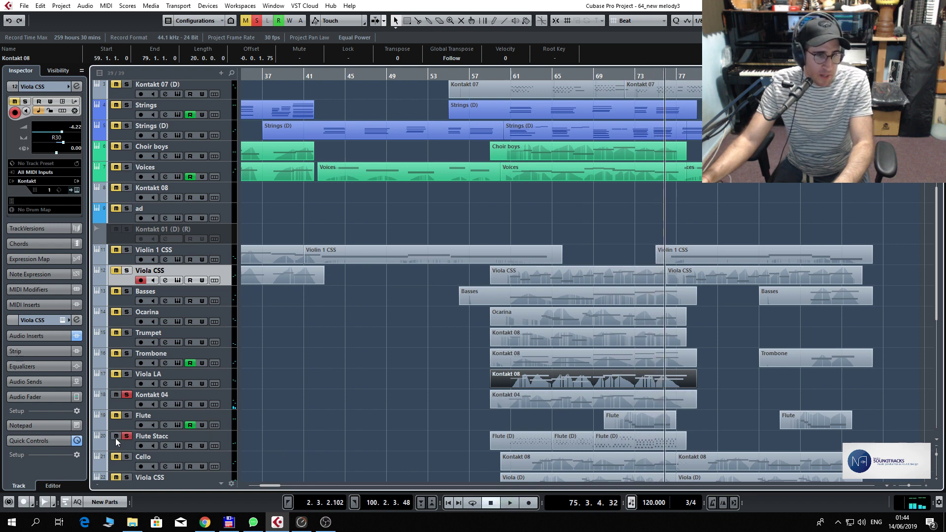
# - Play Kontakt 04 with Flute Stacc from about bar 59, inspect the first Flute Stacc part's notes, and close the editor
pyautogui.click(494, 78)
pyautogui.scroll(-4, 534, 280)
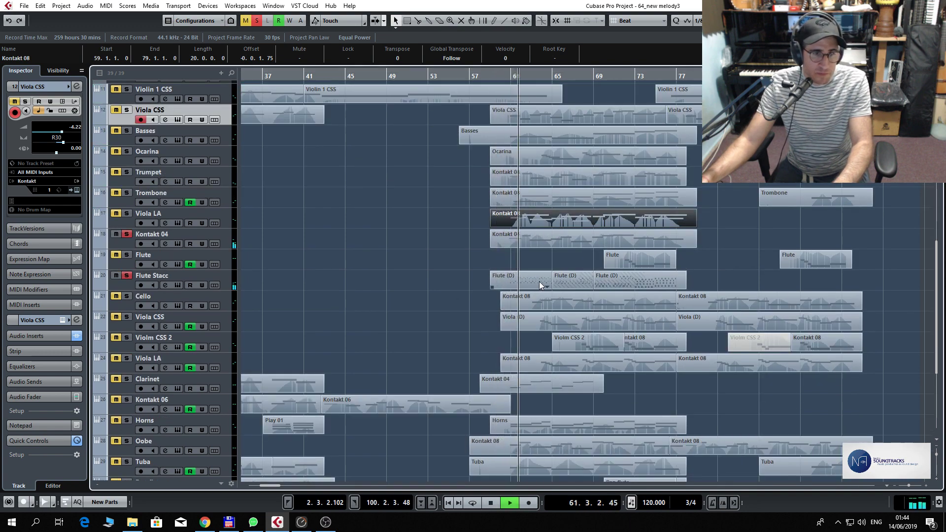
pyautogui.click(539, 282)
pyautogui.doubleClick(539, 282)
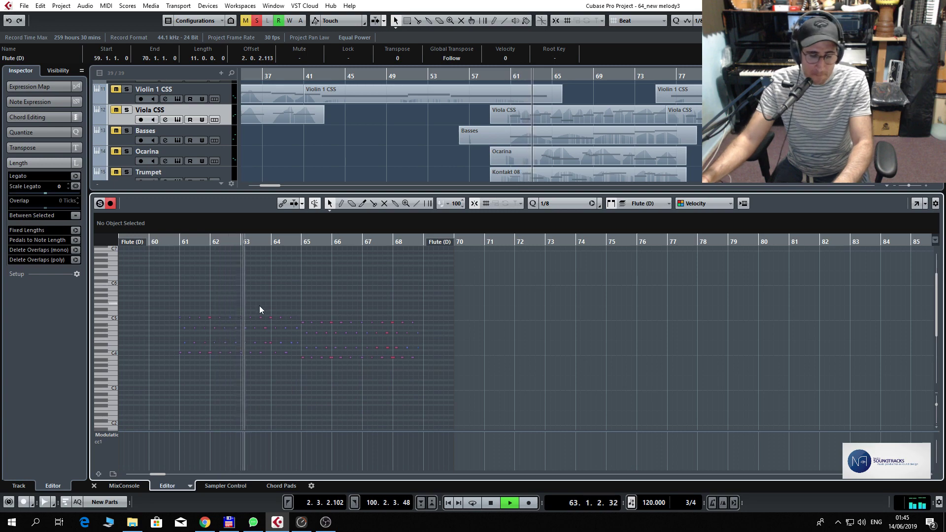
pyautogui.press('h')
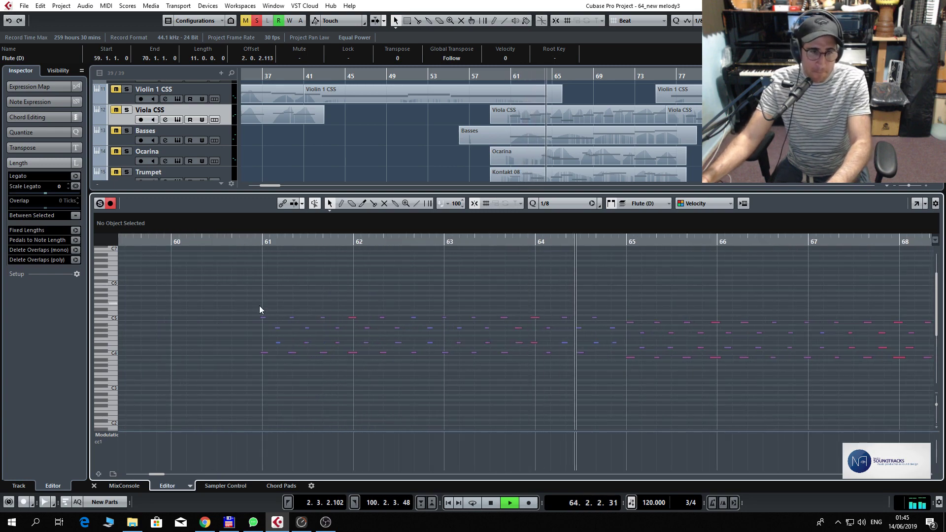
pyautogui.press('g')
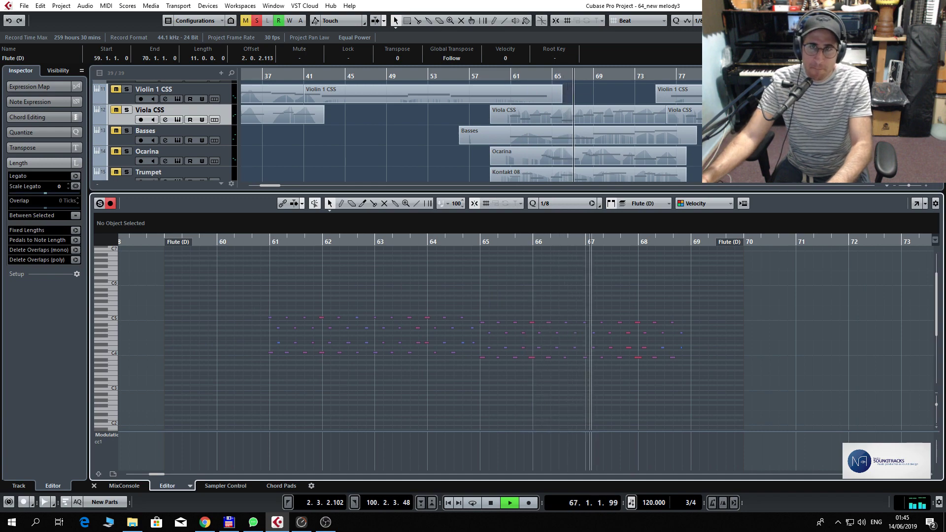
pyautogui.hotkey('ctrl', 'e')
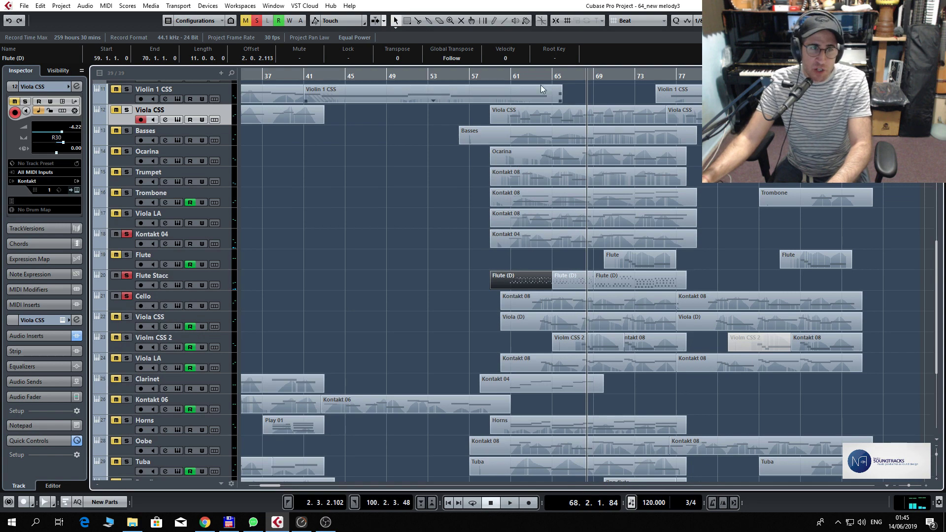
# - Play from about bar 61 with the Cello added, inspect the first Cello part's notes, close the editor, and stop
pyautogui.click(516, 76)
pyautogui.press('space')
pyautogui.doubleClick(575, 306)
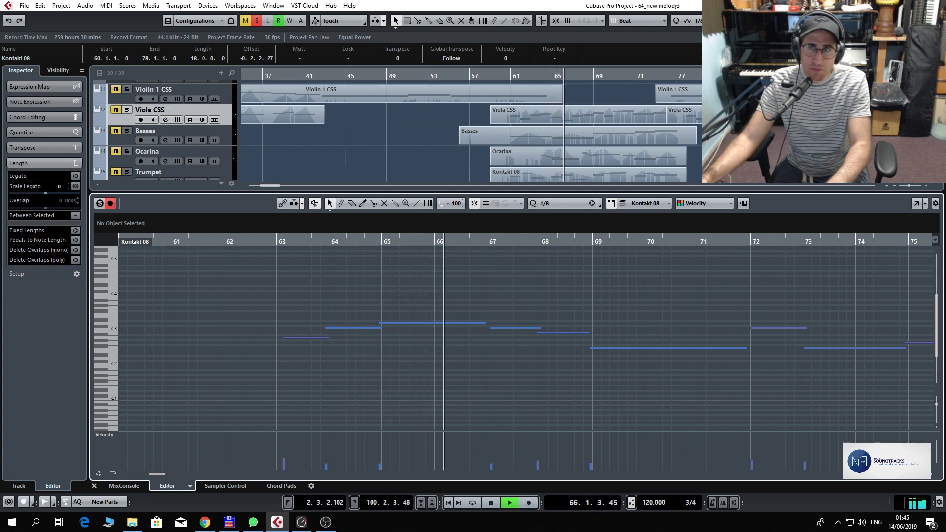
pyautogui.hotkey('ctrl', 'e')
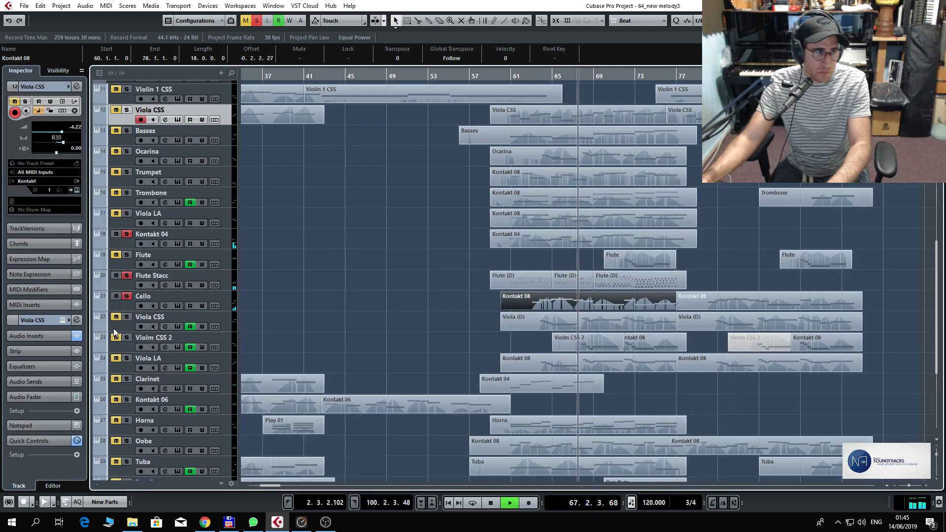
pyautogui.press('space')
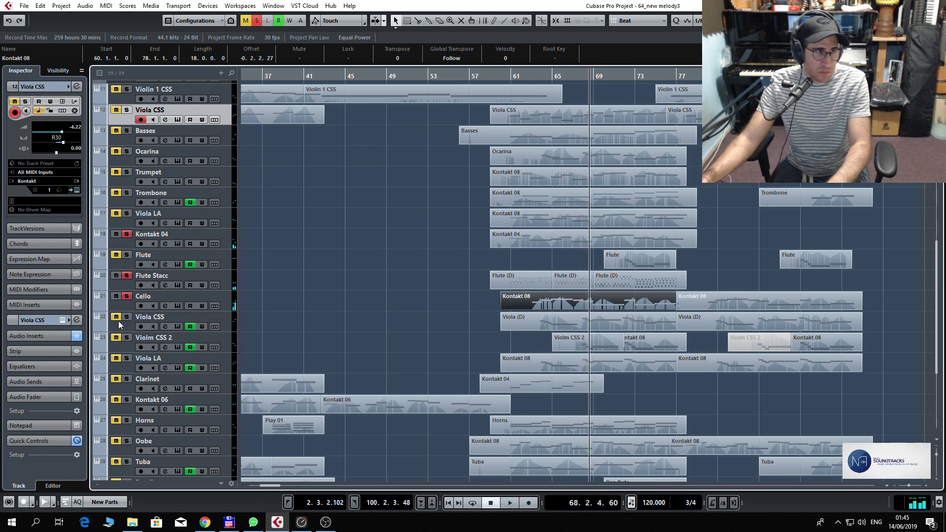
# - Play the lower Viola CSS from about bar 63, inspect its first Viola (D) part's notes, then stop and close the editor
pyautogui.click(537, 75)
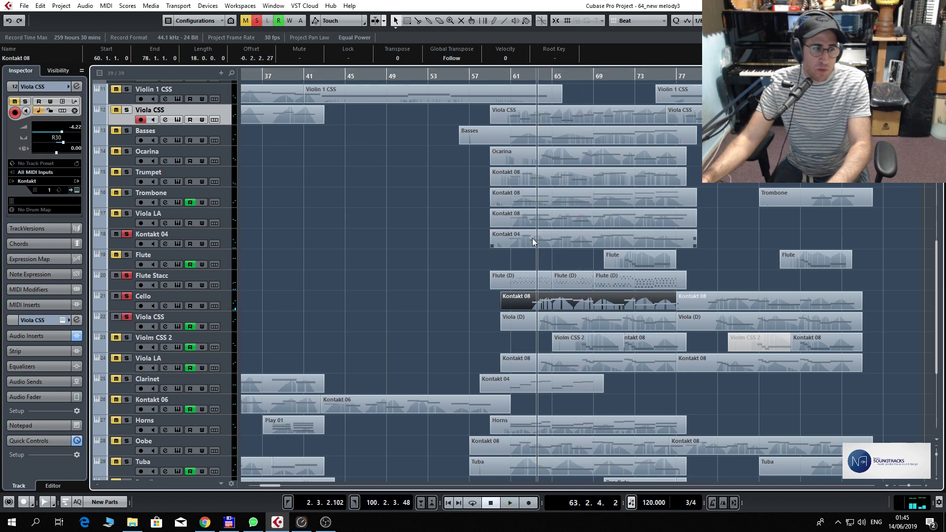
pyautogui.doubleClick(548, 320)
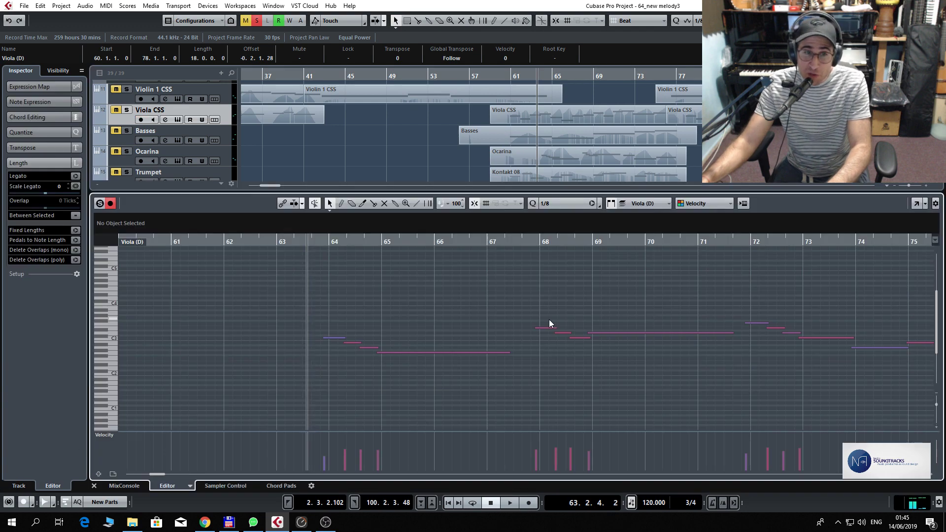
pyautogui.press('space')
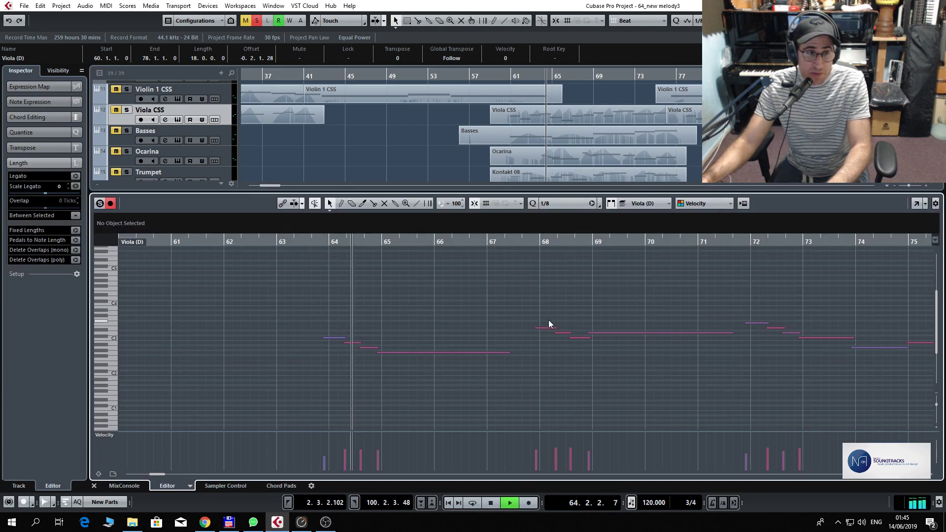
pyautogui.press('space')
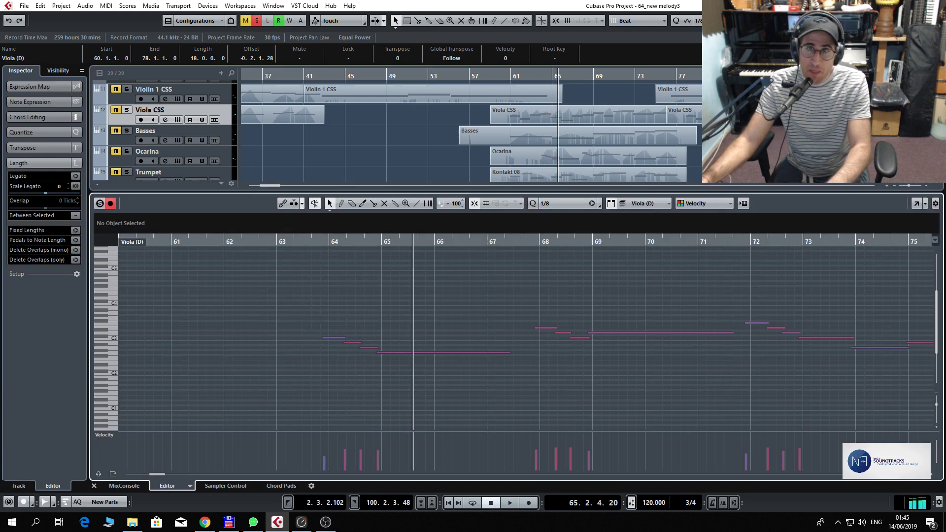
pyautogui.hotkey('ctrl', 'alt', 'e')
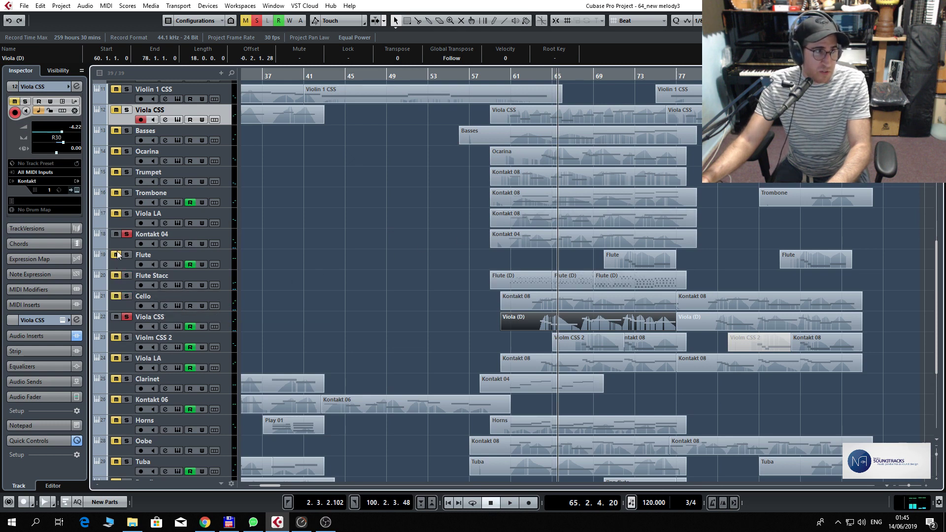
# - Play Kontakt 04 with the lower Viola CSS from about bar 60, solo Violm CSS 2, and stop after listening
pyautogui.click(504, 77)
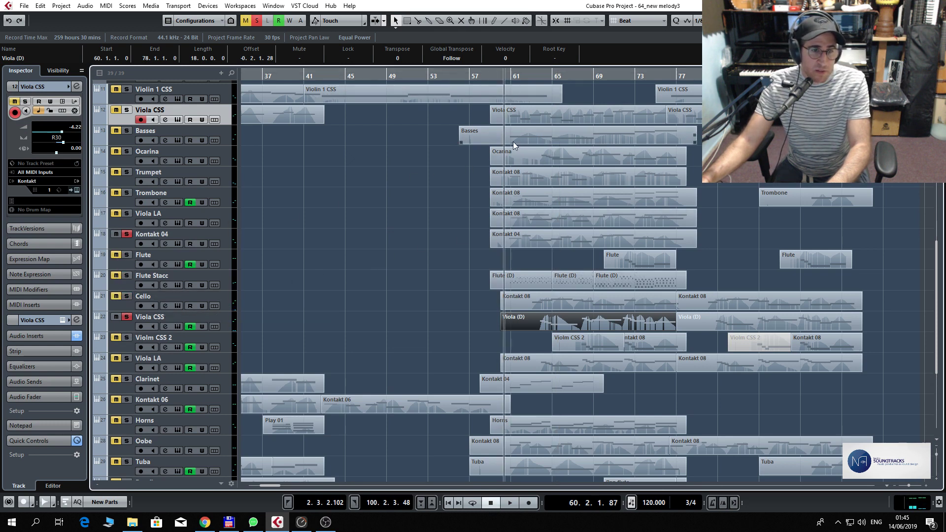
pyautogui.press('space')
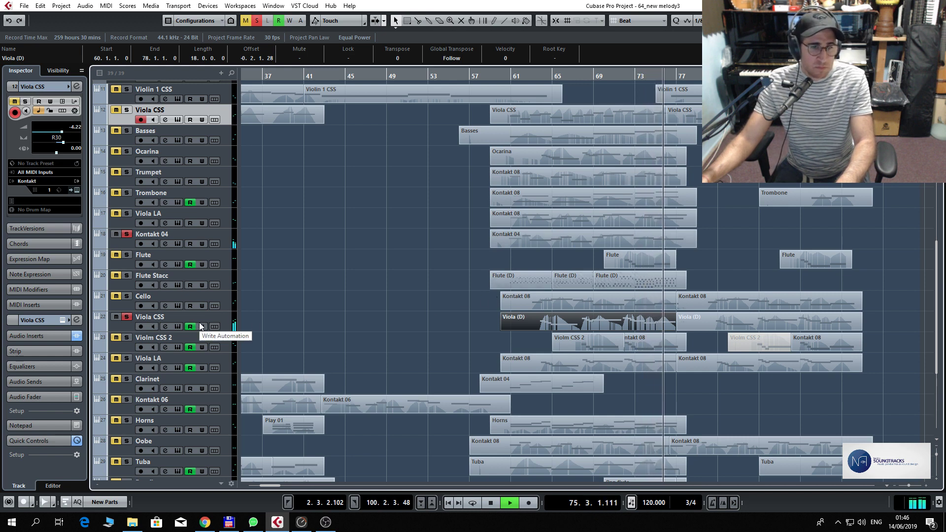
pyautogui.click(124, 339)
pyautogui.press('space')
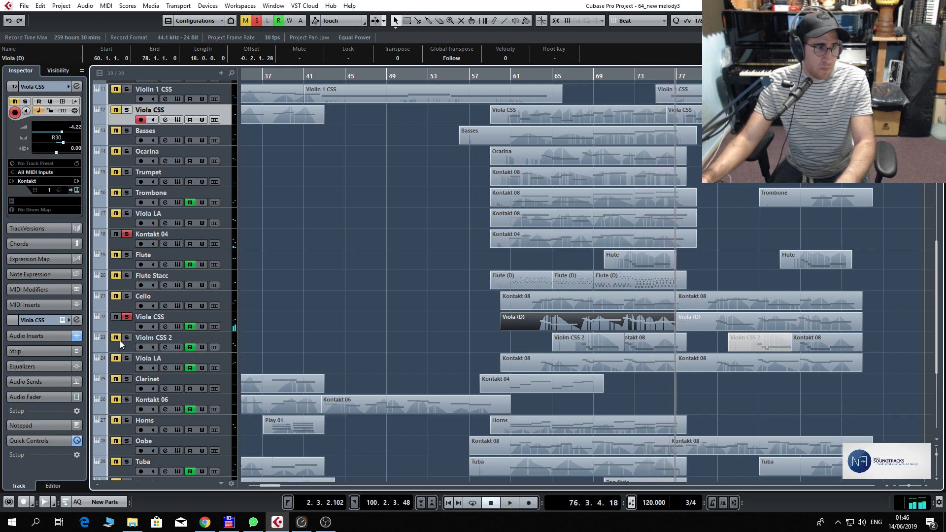
# - Play from about bar 65 with Violm CSS 2 added, inspect its first part's notes, close the editor, and stop
pyautogui.click(559, 74)
pyautogui.press('space')
pyautogui.doubleClick(604, 348)
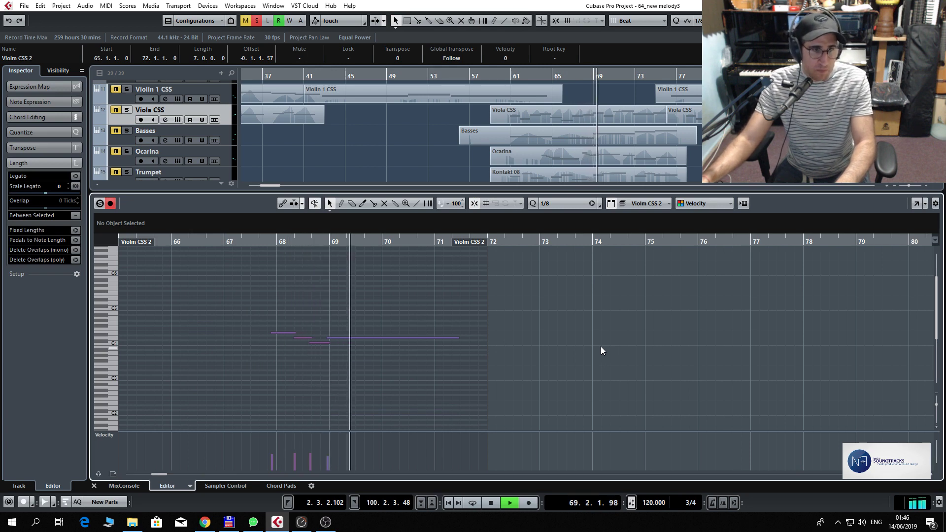
pyautogui.press('Return')
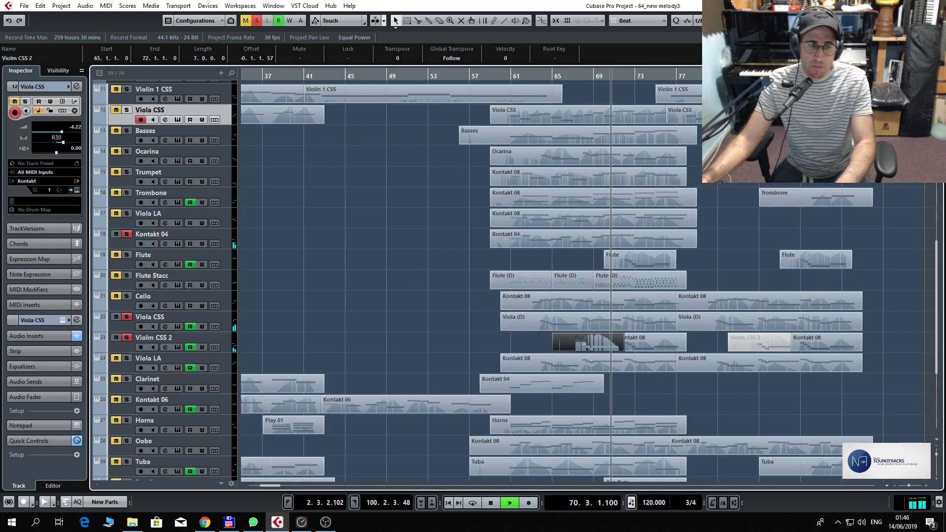
pyautogui.press('space')
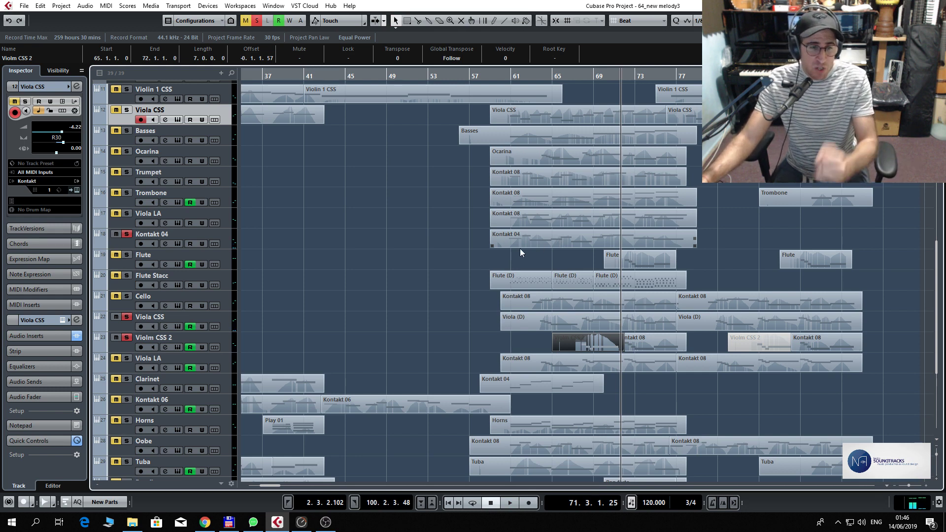
# - Add the lower Viola LA to the solo, play from about bar 63, and stop after listening
pyautogui.click(127, 359)
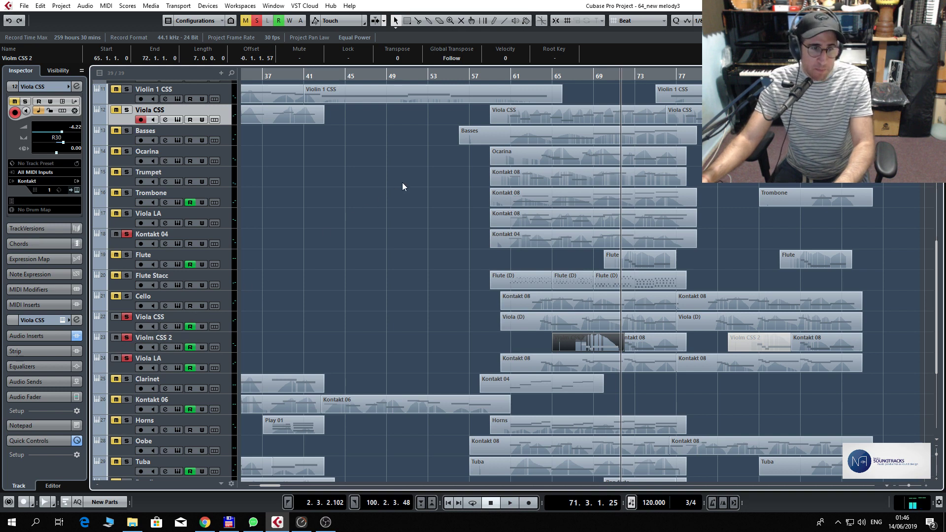
pyautogui.click(534, 79)
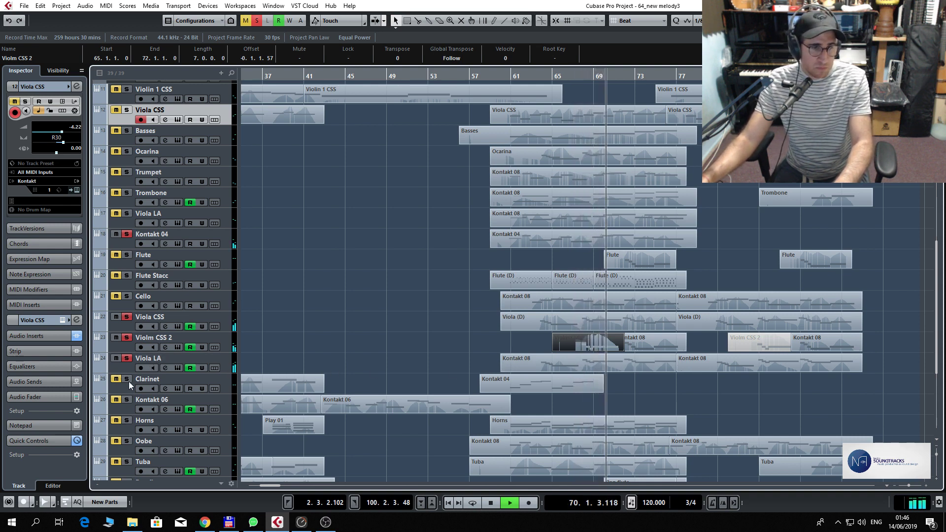
pyautogui.press('space')
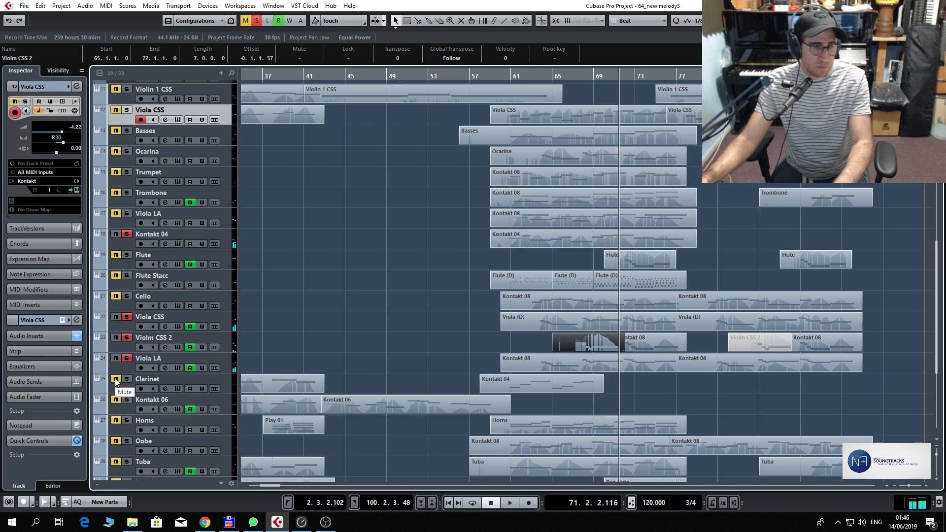
# - Play from about bar 60 with the Clarinet added, inspect the notes of its Kontakt 04 part, close the editor, and stop
pyautogui.click(521, 76)
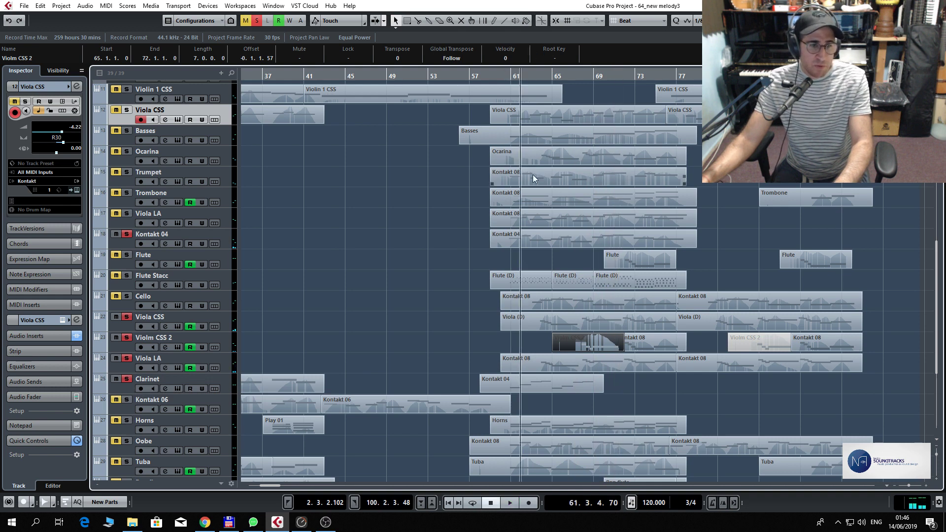
pyautogui.click(500, 78)
pyautogui.press('space')
pyautogui.doubleClick(560, 387)
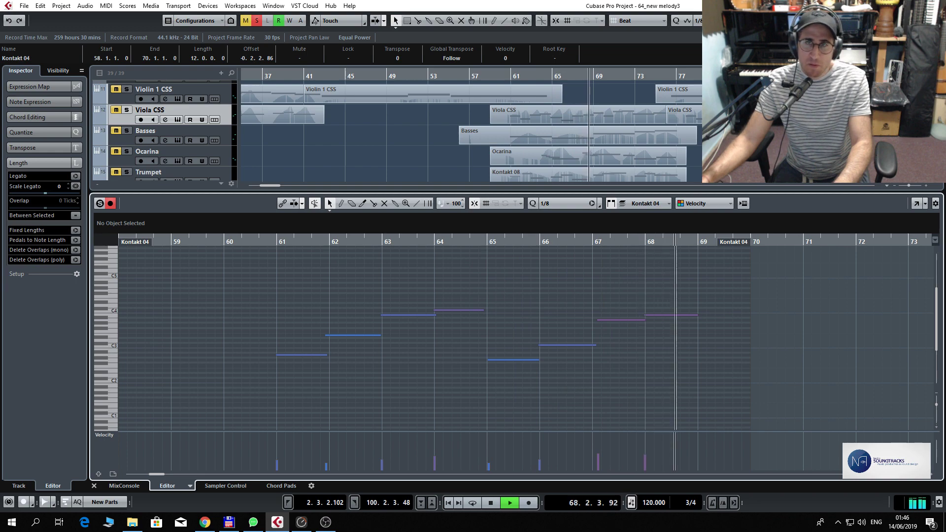
pyautogui.hotkey('ctrl', 'alt', 'e')
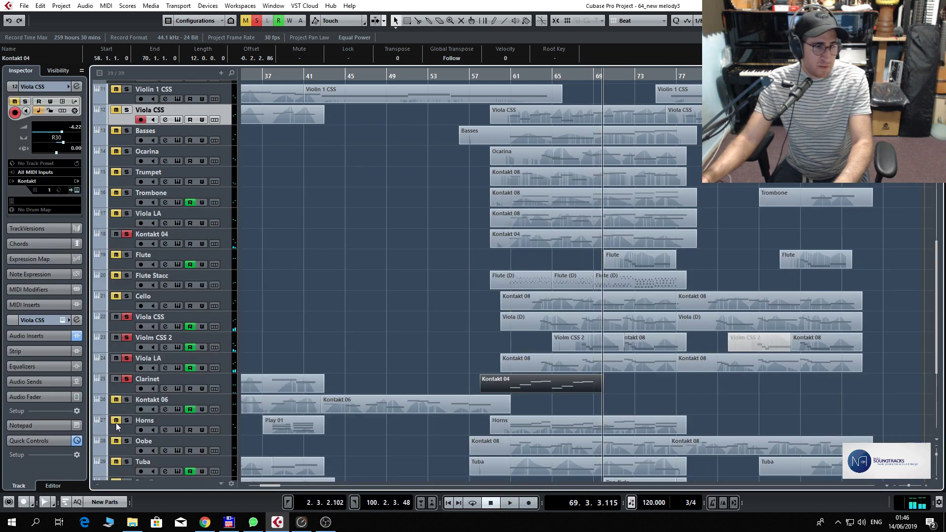
# - Play from about bar 59 with the Horns added, inspect the Horns part's notes, close the editor, and stop
pyautogui.click(495, 76)
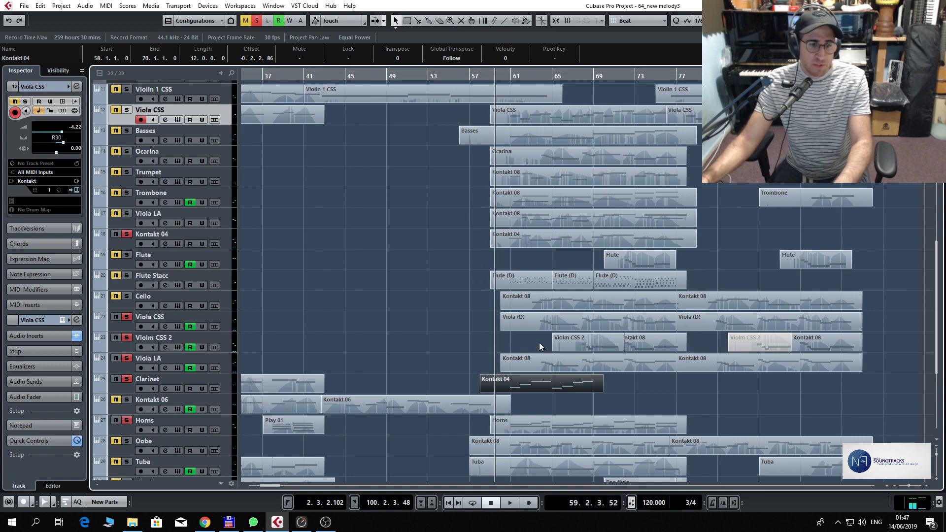
pyautogui.doubleClick(576, 431)
pyautogui.press('space')
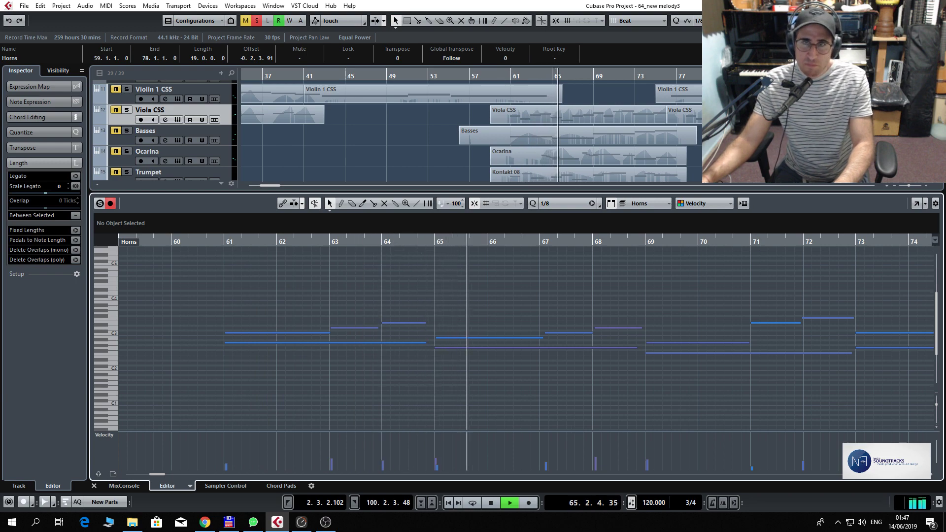
pyautogui.hotkey('ctrl', 'alt', 'e')
pyautogui.press('space')
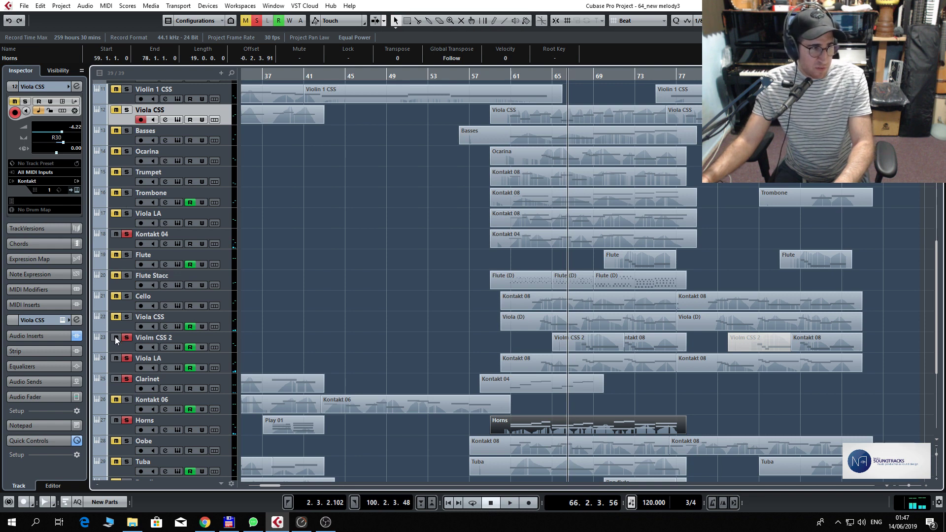
# - Reduce the solo to the Horns alone and play the Horns part from about bar 61 with its notes open
pyautogui.click(126, 379)
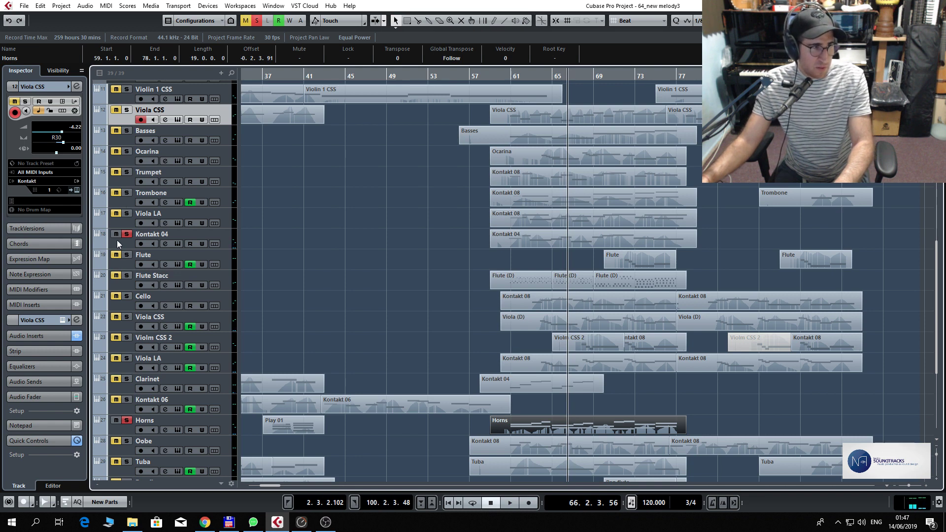
pyautogui.doubleClick(507, 430)
pyautogui.click(217, 244)
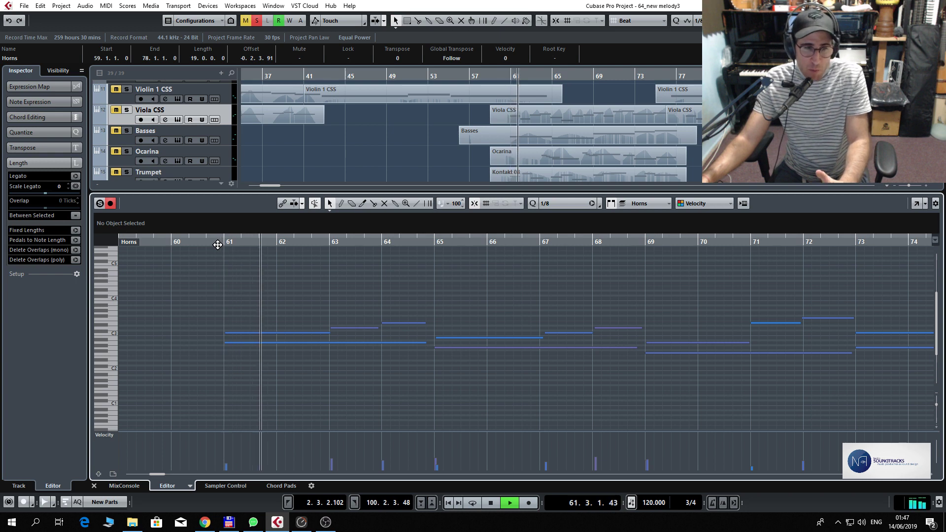
# - Show the Horns part's Modulation (CC1) curve during playback, close the editor, add Oobe to the solo, and stop
pyautogui.click(111, 435)
pyautogui.click(129, 304)
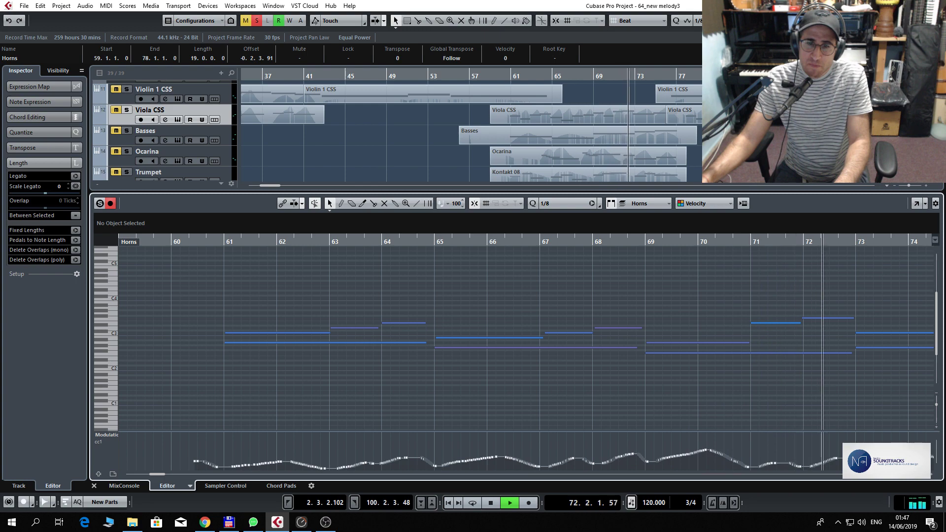
pyautogui.hotkey('ctrl', 'alt', 'e')
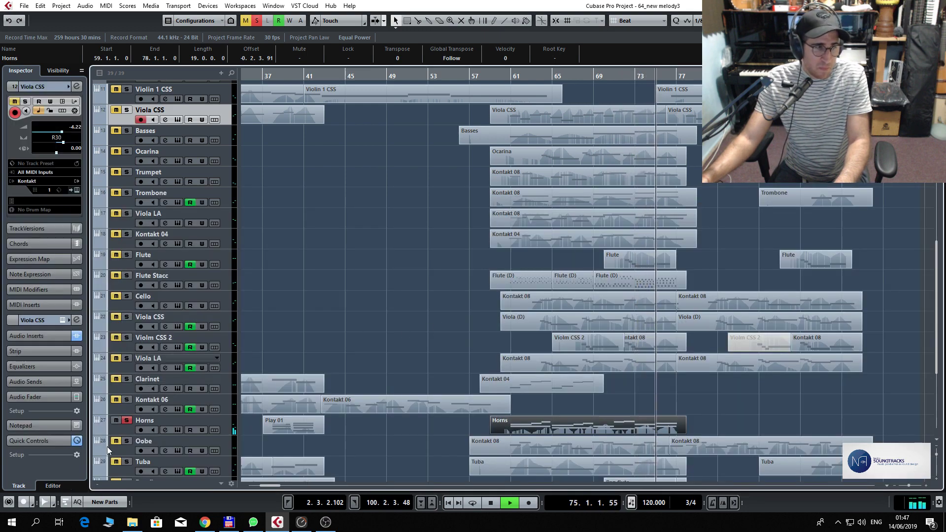
pyautogui.press('space')
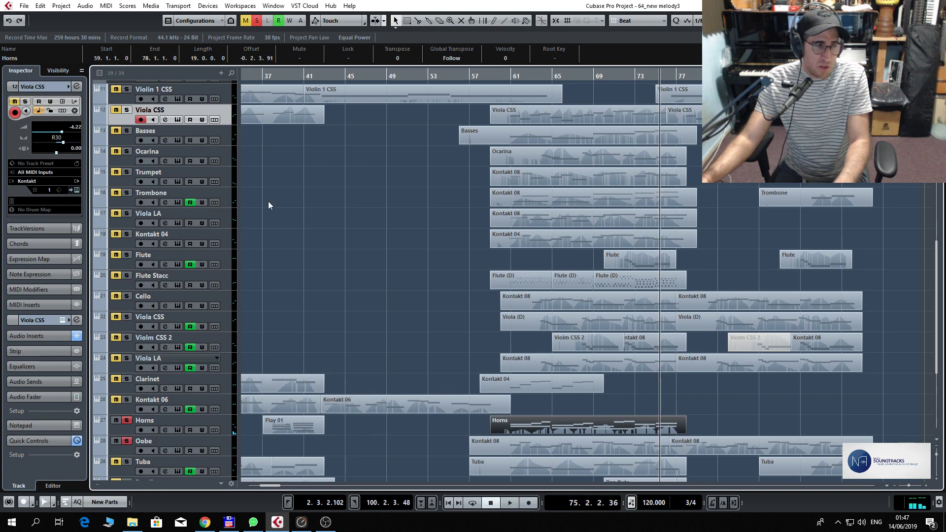
# - Play Horns and Oobe from about bar 61, inspect the first Oobe part's notes, close the editor, and stop
pyautogui.click(494, 79)
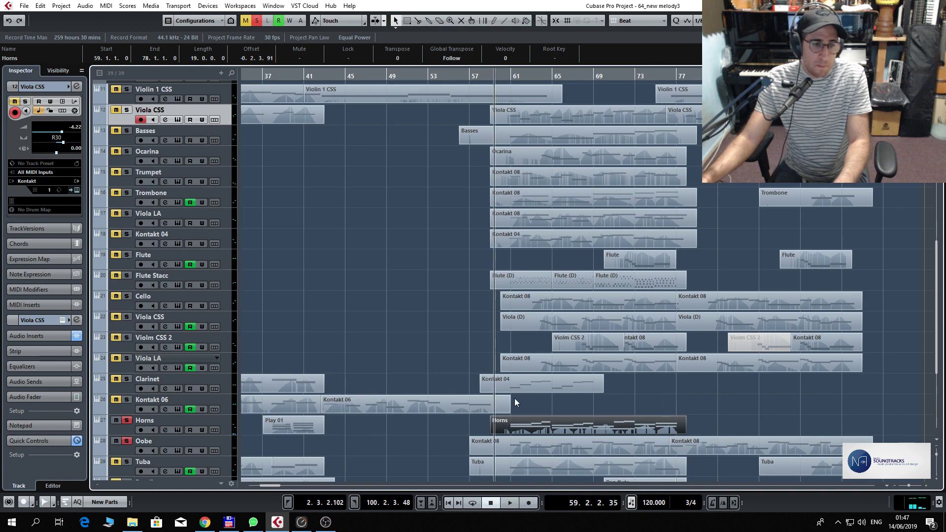
pyautogui.doubleClick(524, 440)
pyautogui.press('space')
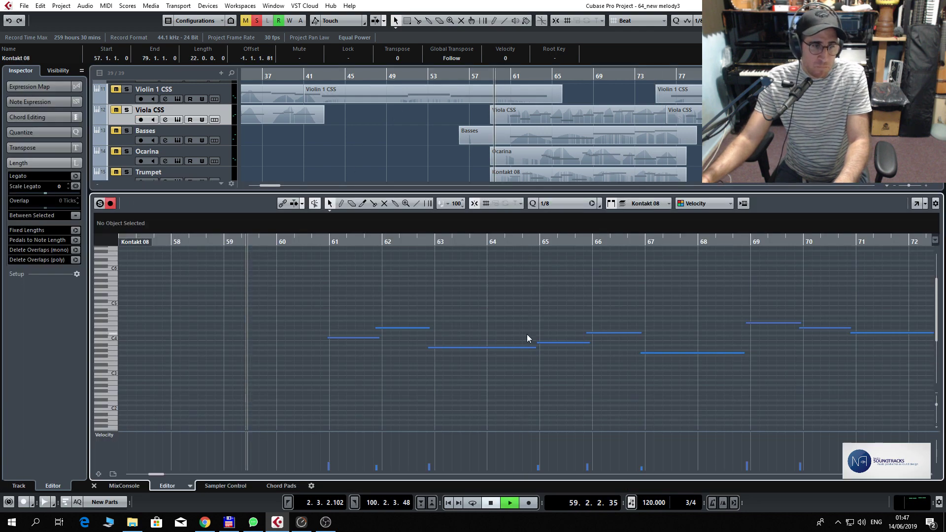
pyautogui.click(320, 241)
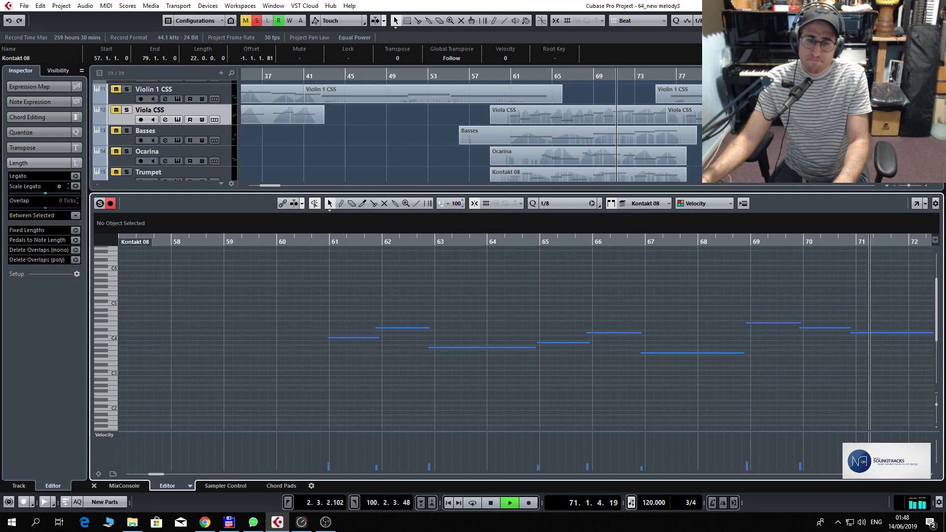
pyautogui.hotkey('ctrl', 'e')
pyautogui.press('space')
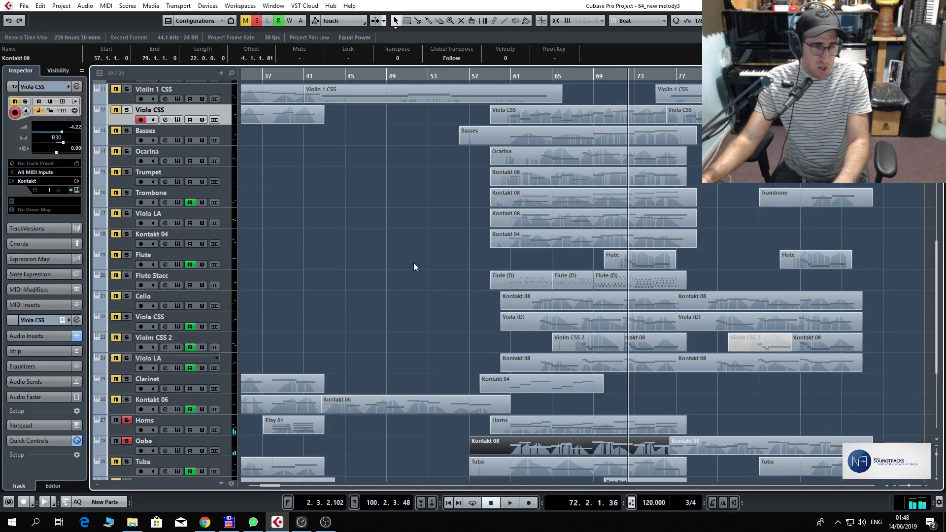
# - Add the Tuba to the solo, play from about bar 60 while inspecting its part starting at bar 57, and close the editor
pyautogui.scroll(-3, 413, 262)
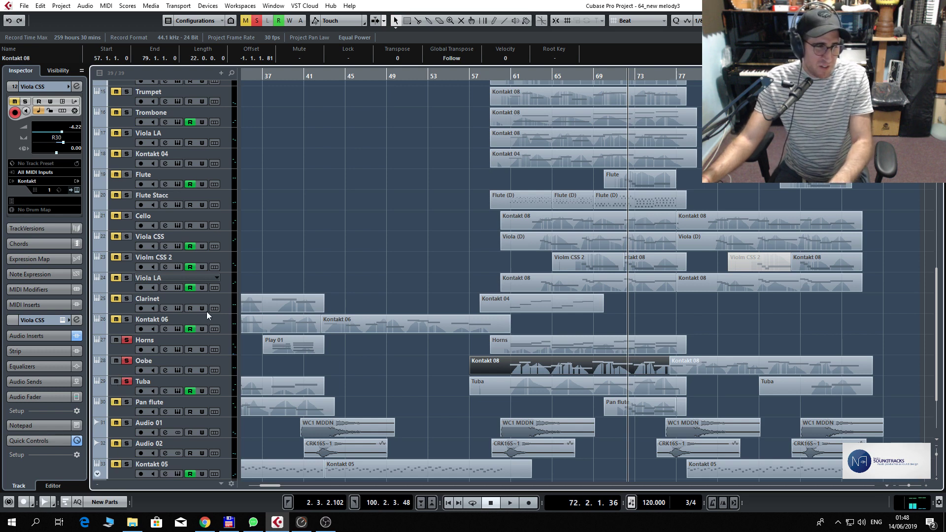
pyautogui.click(499, 75)
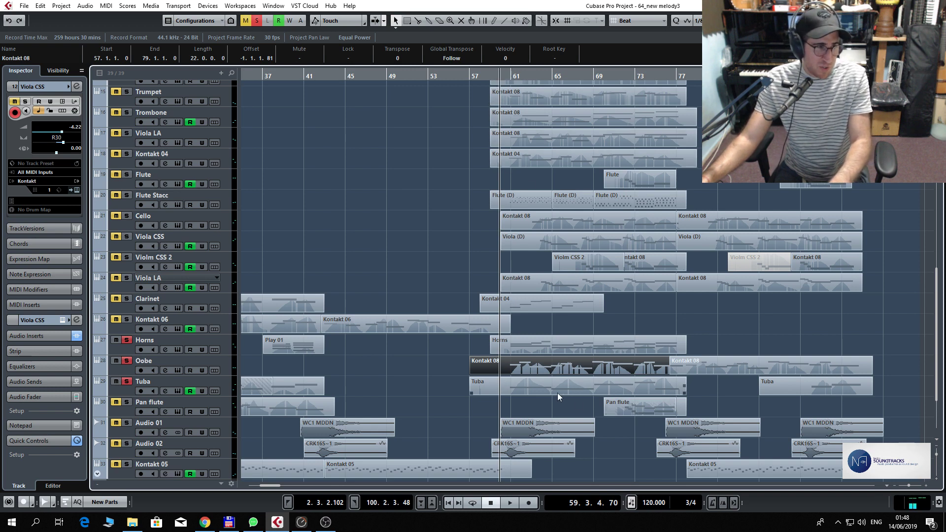
pyautogui.doubleClick(528, 387)
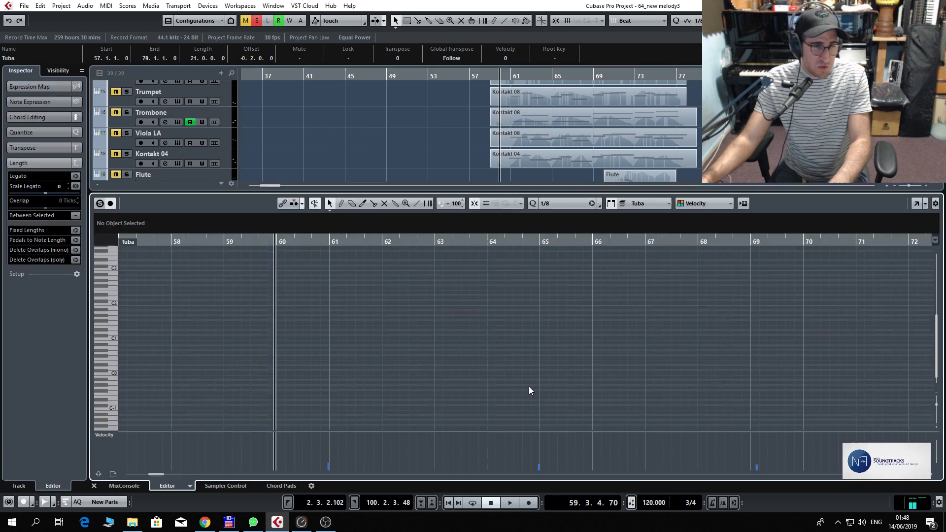
pyautogui.press('space')
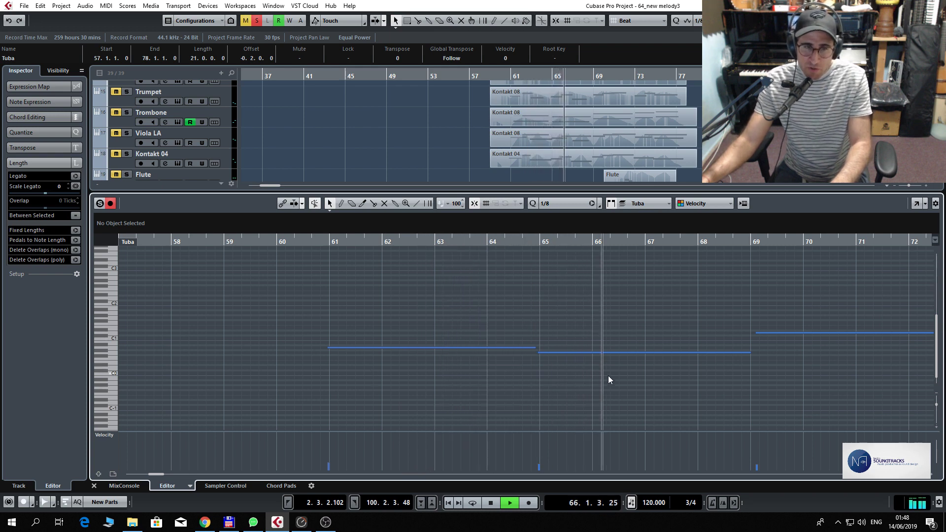
pyautogui.hotkey('ctrl', 'e')
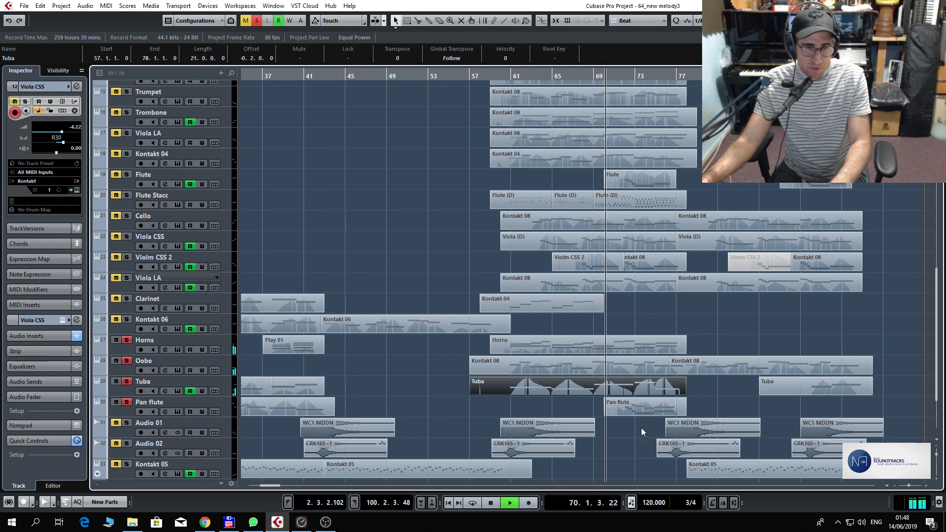
# - Inspect the notes of the Pan flute part starting at bar 70 during playback and close the editor
pyautogui.click(644, 412)
pyautogui.hotkey('ctrl', 'e')
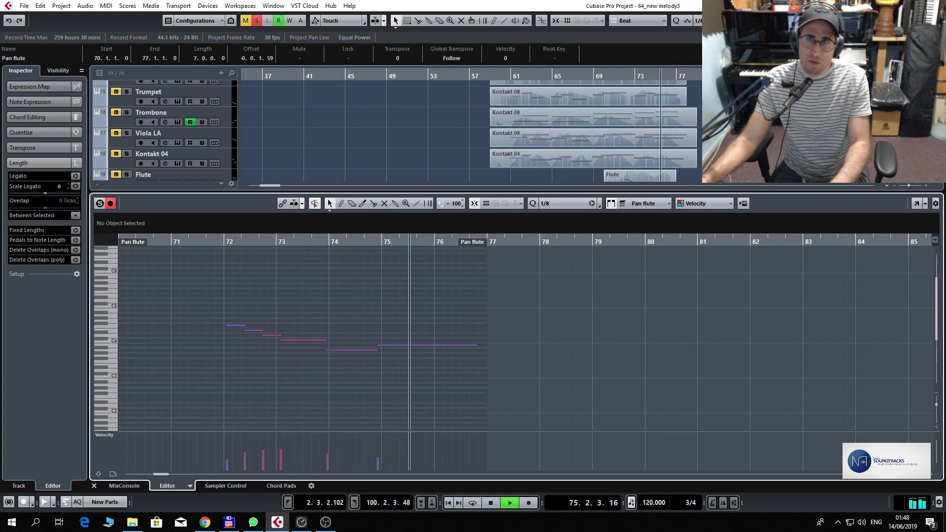
pyautogui.hotkey('ctrl', 'alt', 'e')
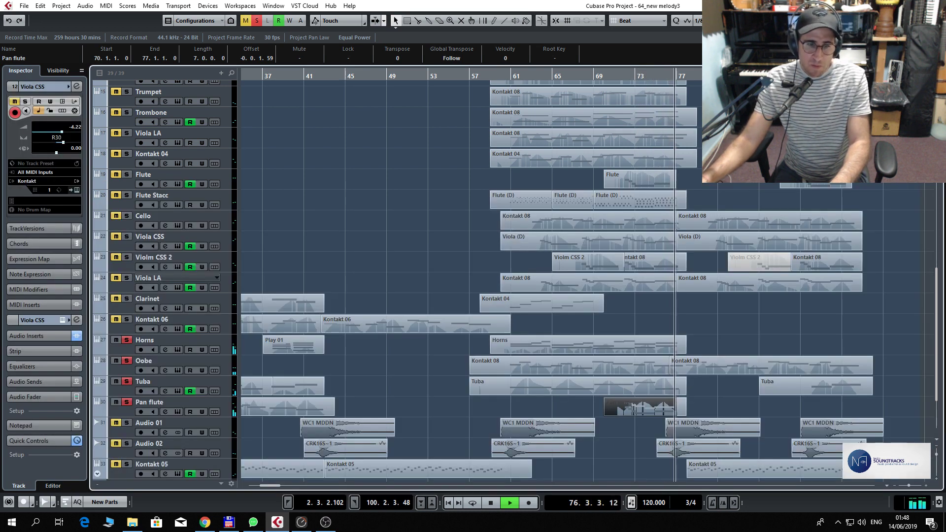
# - Clear all solos and play the full arrangement from about bar 60 to its end, stopping near bar 94
pyautogui.scroll(4, 609, 314)
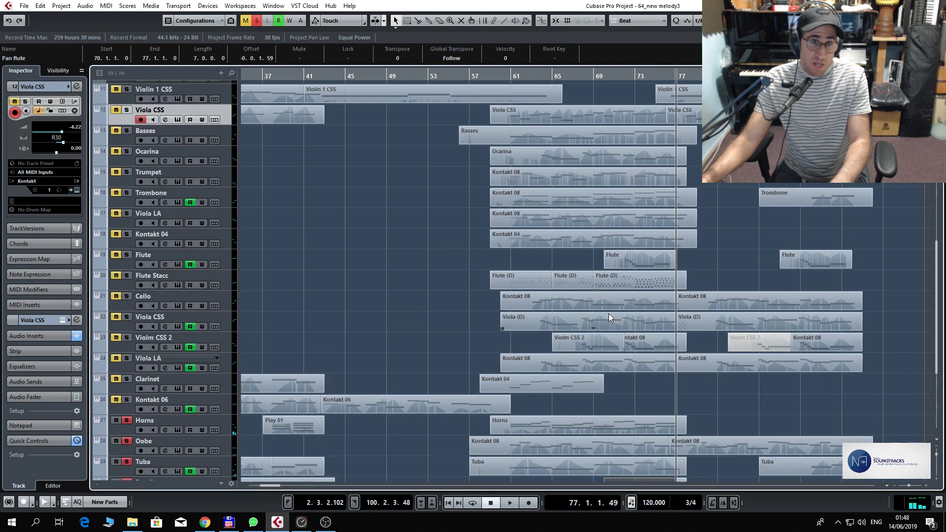
pyautogui.scroll(10, 608, 313)
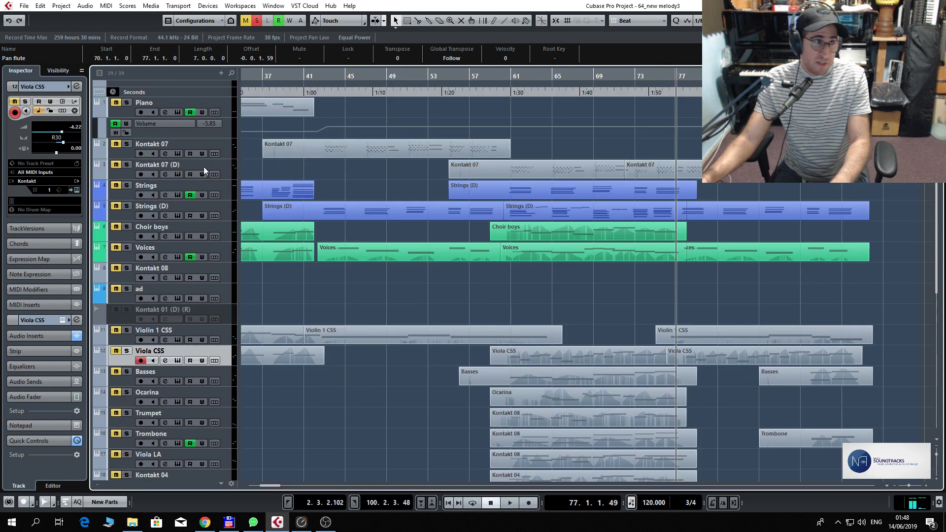
pyautogui.click(500, 78)
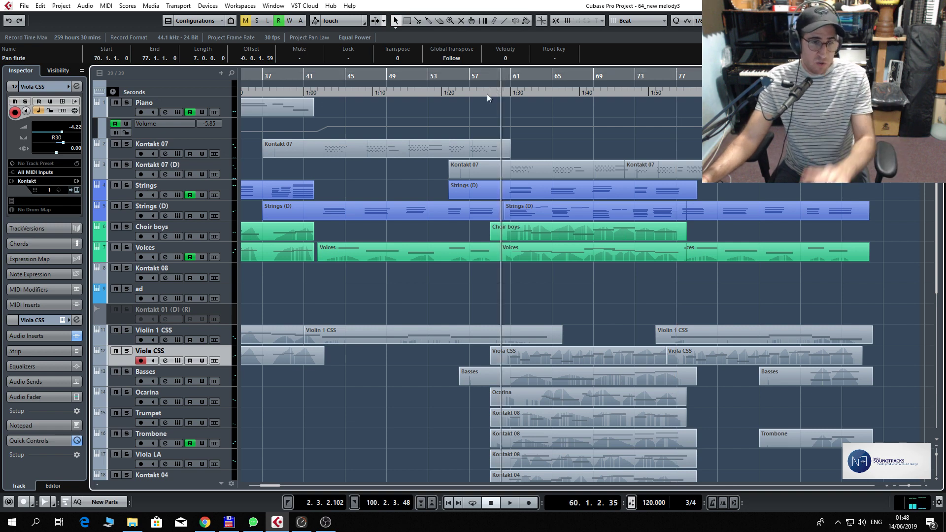
pyautogui.press('space')
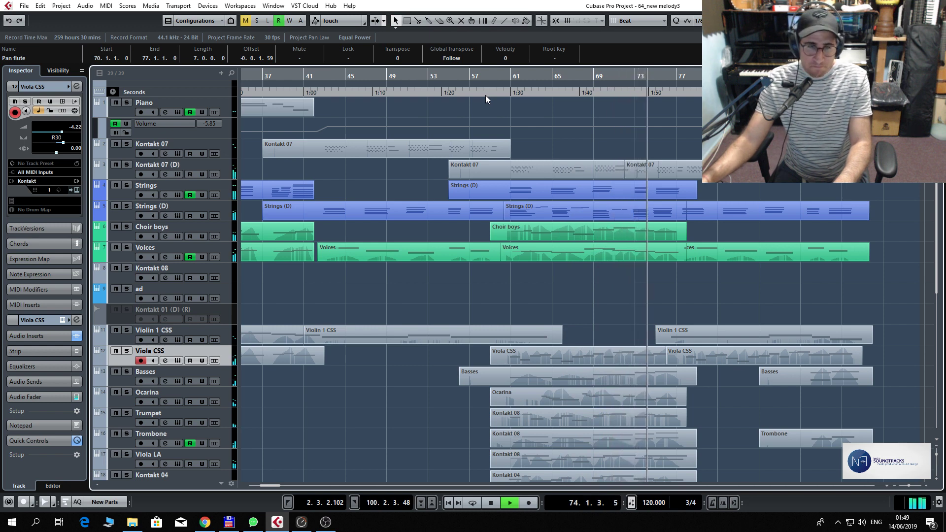
pyautogui.scroll(-8, 563, 129)
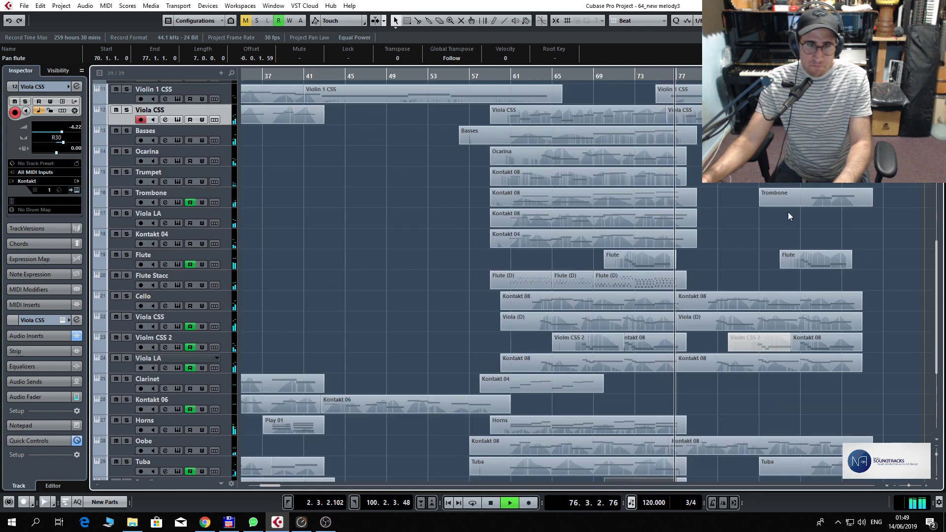
pyautogui.scroll(4, 791, 212)
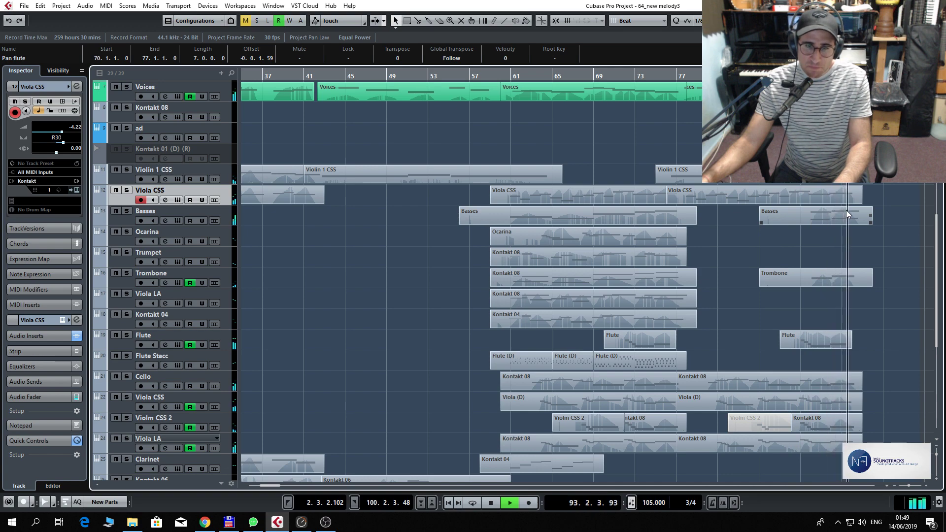
pyautogui.press('space')
# - Solo Kontakt 07 (D) and Strings (D) and play them from about bar 77
pyautogui.scroll(5, 842, 215)
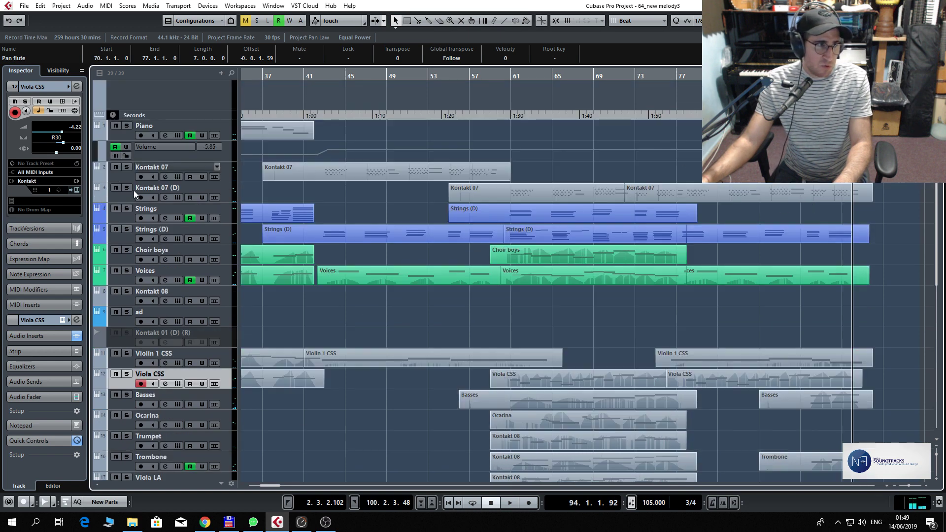
pyautogui.click(127, 188)
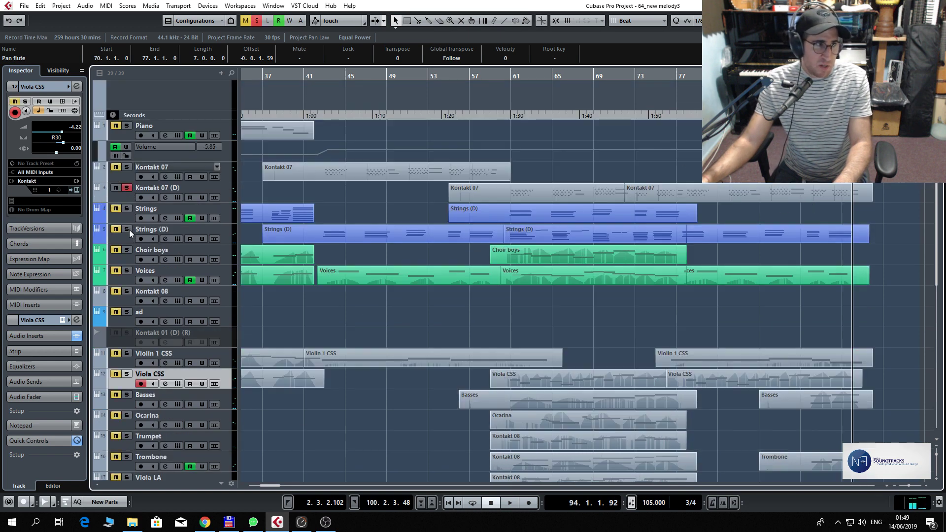
pyautogui.click(684, 83)
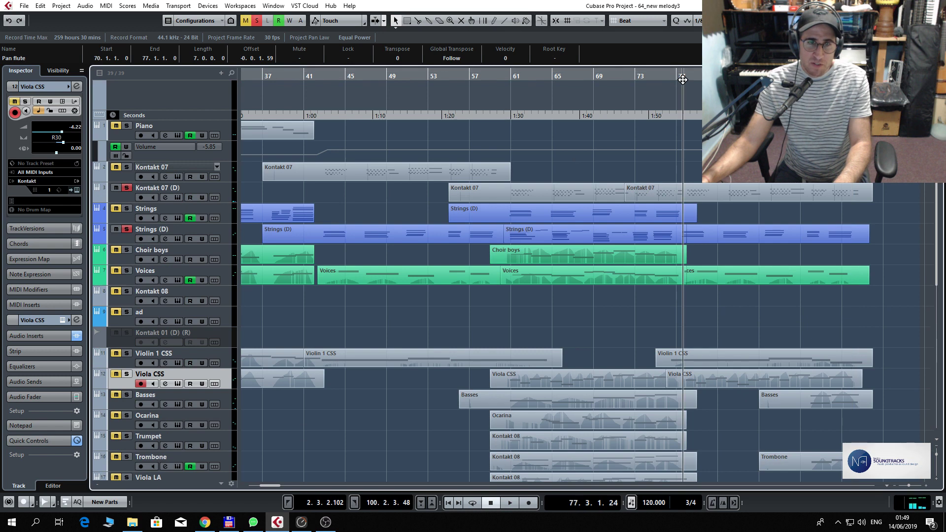
pyautogui.press('space')
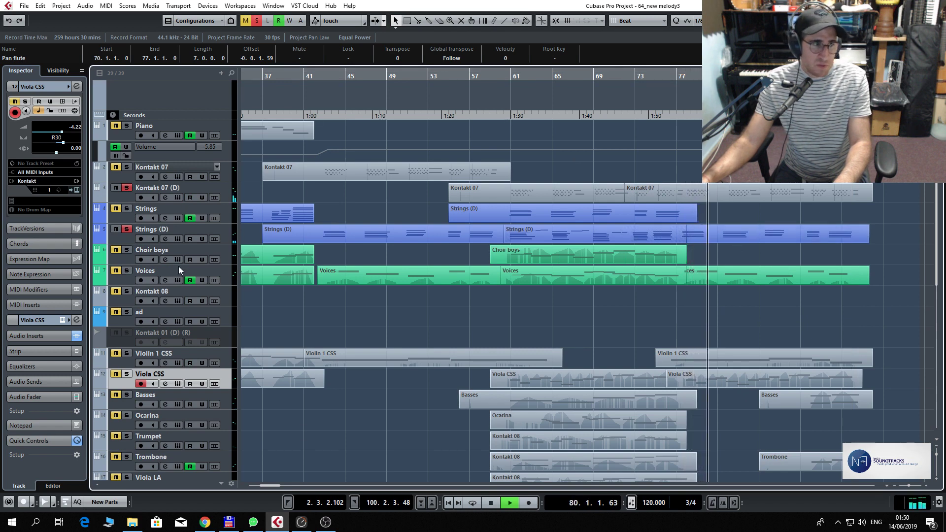
# - Change the solo during playback to only Voices, Violin 1 CSS and the upper Viola CSS track
pyautogui.click(127, 270)
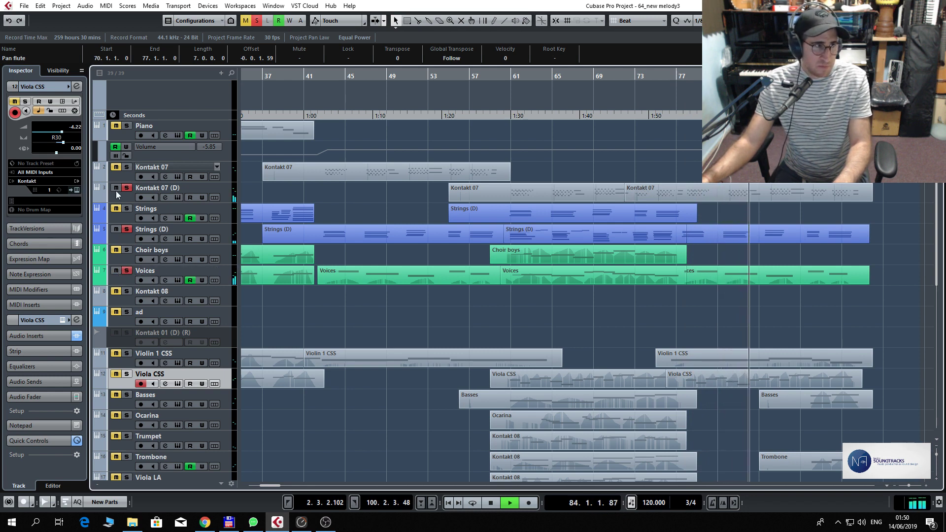
pyautogui.click(127, 230)
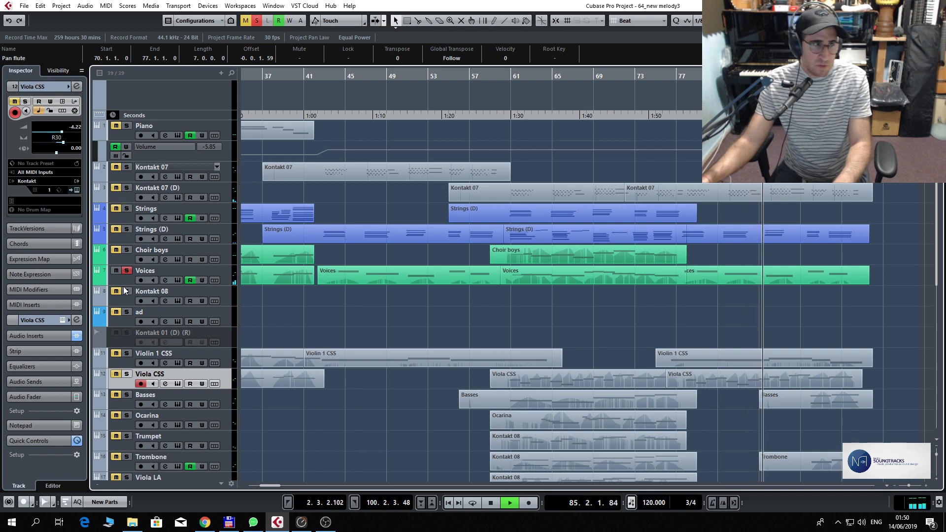
pyautogui.click(127, 354)
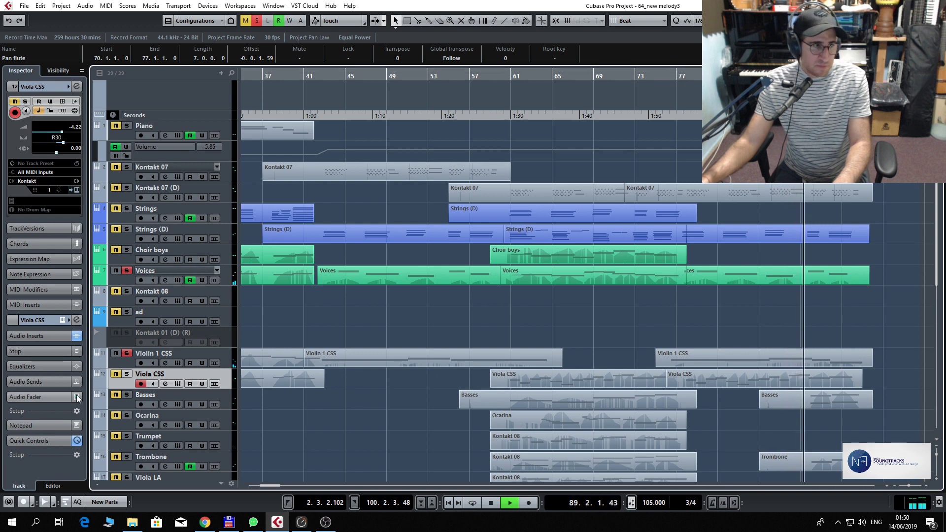
pyautogui.click(126, 374)
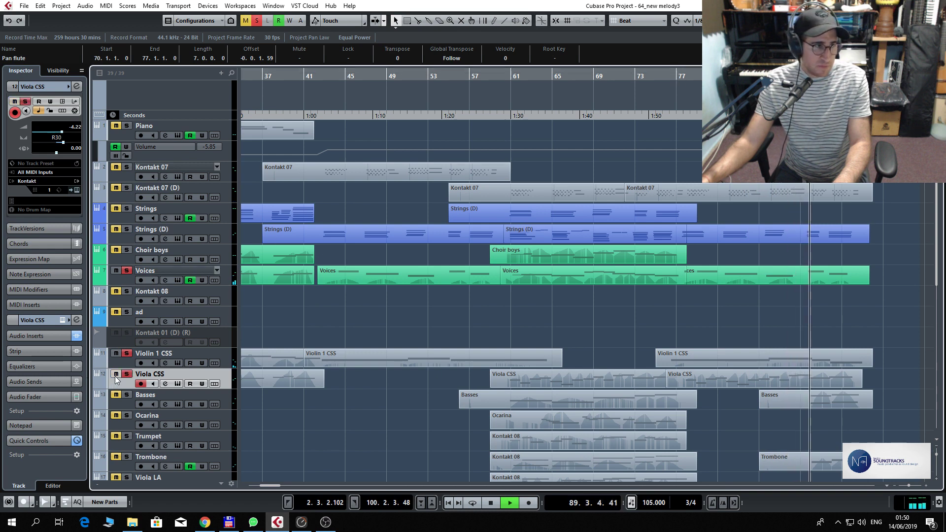
# - Play from about bar 76, inspect the second Viola CSS part's notes and Modulation (CC1) curve, and close the editor
pyautogui.click(667, 79)
pyautogui.doubleClick(714, 384)
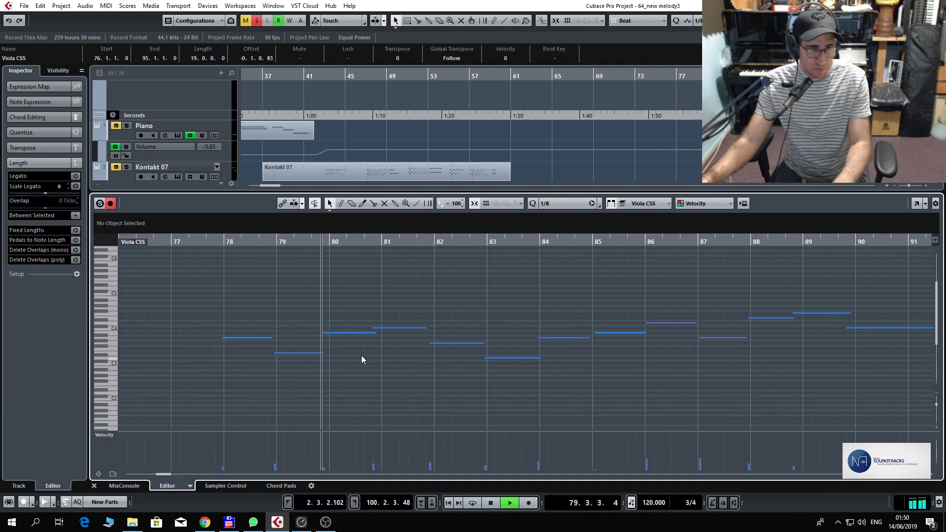
pyautogui.click(111, 436)
pyautogui.click(144, 299)
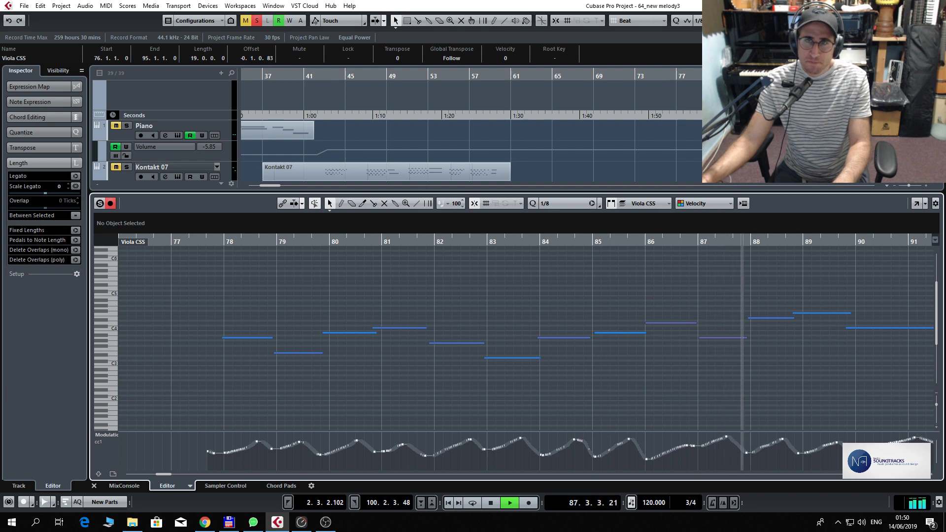
pyautogui.hotkey('ctrl', 'e')
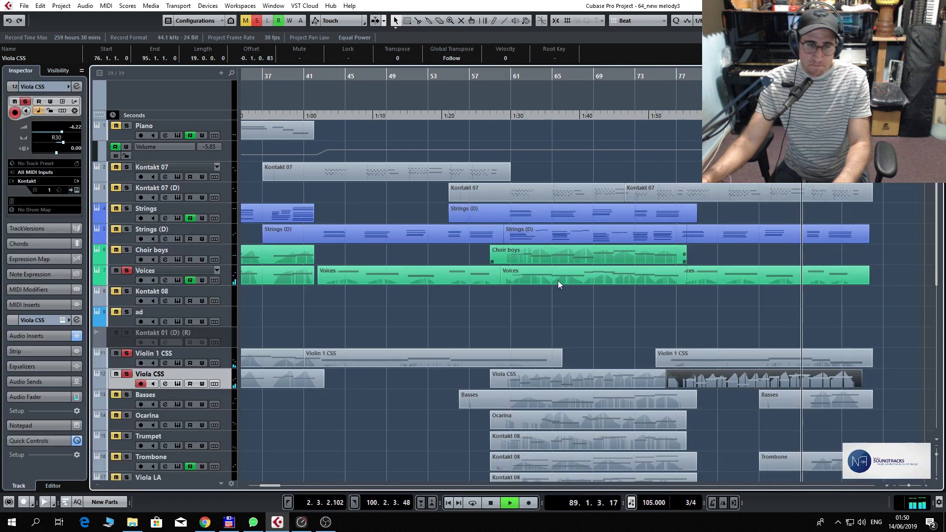
# - Add the Basses to the solo, inspect their part starting at bar 85, close the editor, and stop playback
pyautogui.click(118, 397)
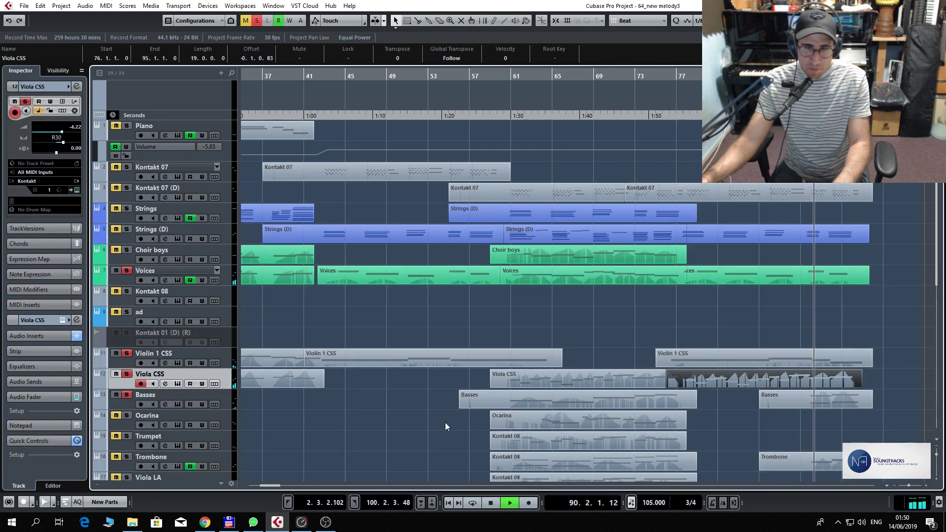
pyautogui.click(830, 406)
pyautogui.hotkey('ctrl', 'e')
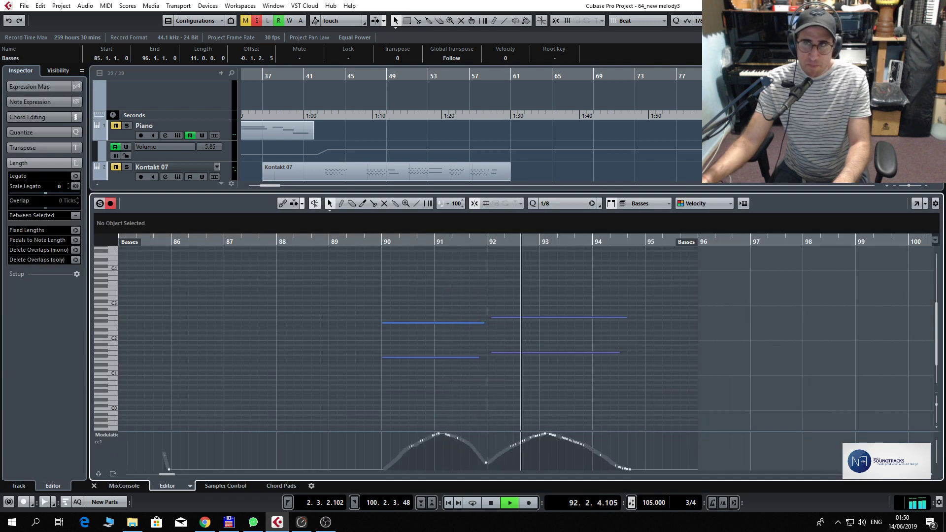
pyautogui.hotkey('ctrl', 'e')
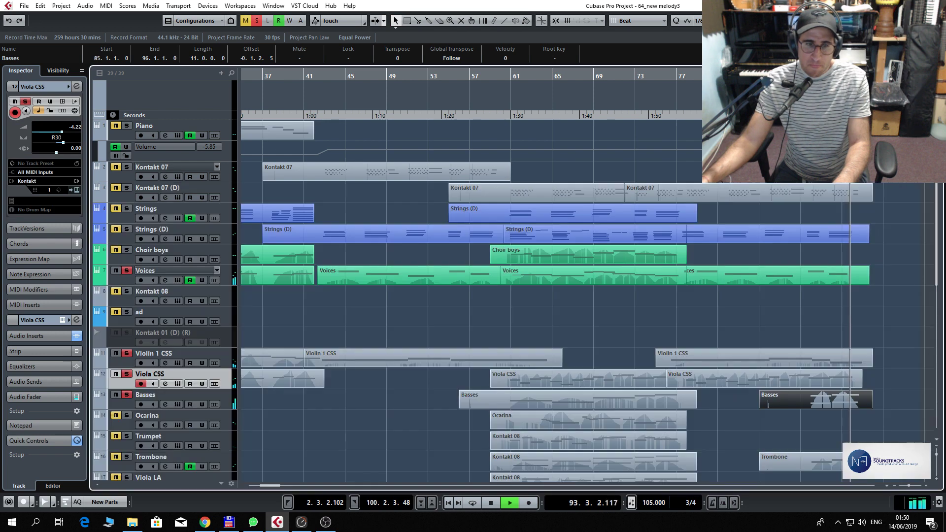
pyautogui.press('space')
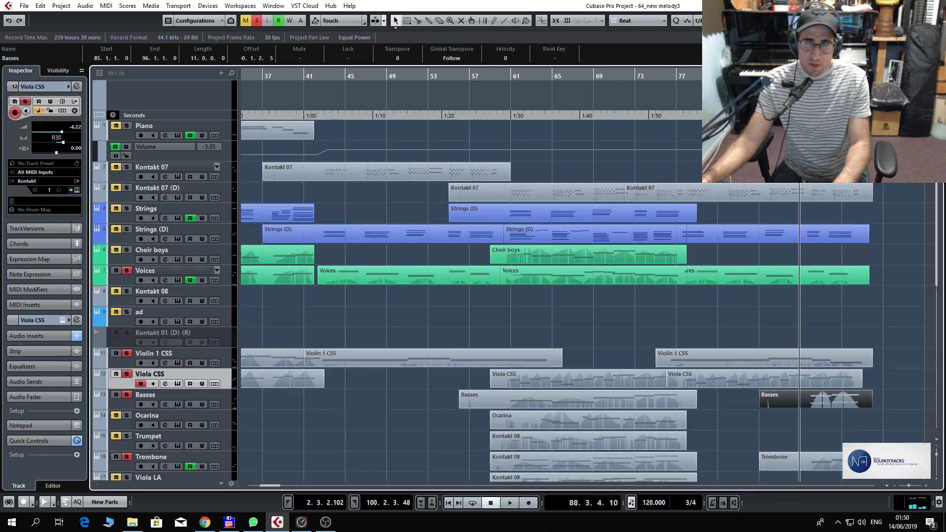
# - Add the Trombone to the solo, play from about bar 88 with its bar 85 part open, and close the editor
pyautogui.scroll(-4, 812, 359)
pyautogui.doubleClick(823, 380)
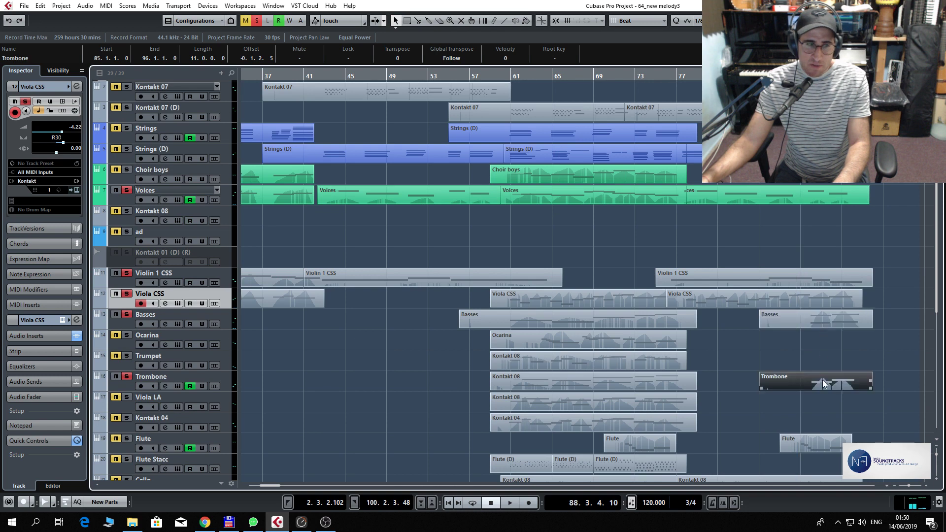
pyautogui.press('space')
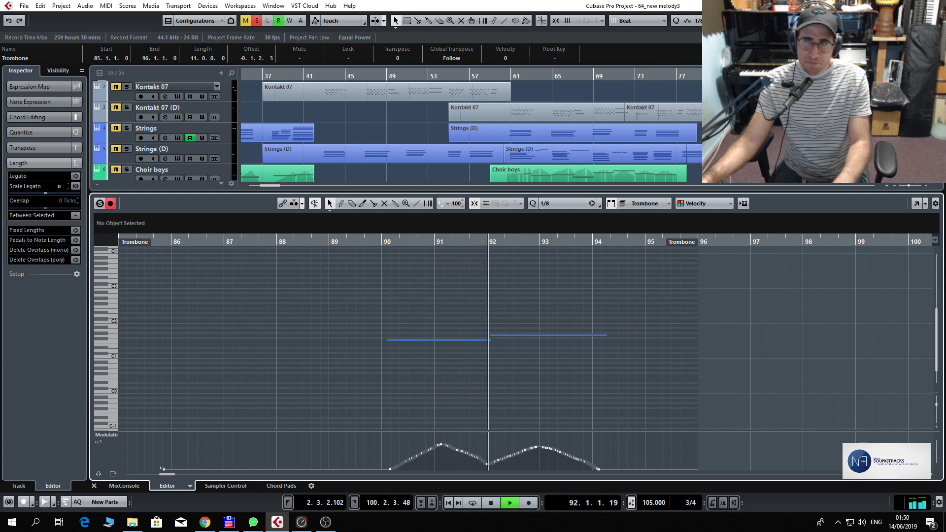
pyautogui.hotkey('ctrl', 'e')
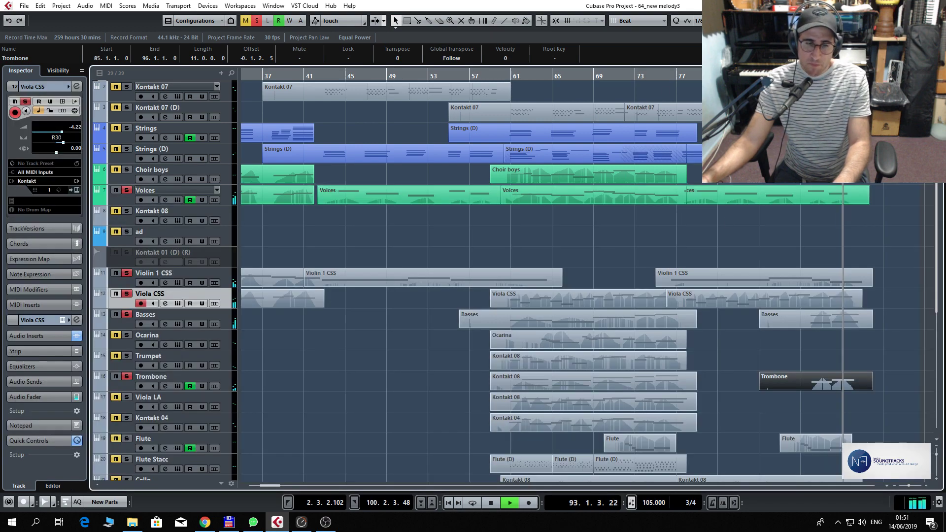
# - Add the Flute to the solo, play from about bar 88 while inspecting its part starting at bar 87, and stop
pyautogui.scroll(-5, 724, 235)
pyautogui.press('space')
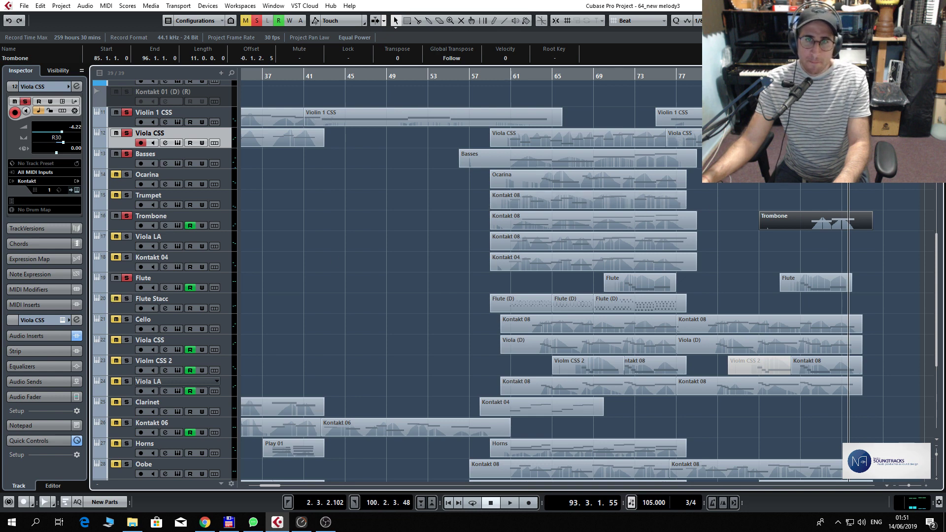
pyautogui.press('space')
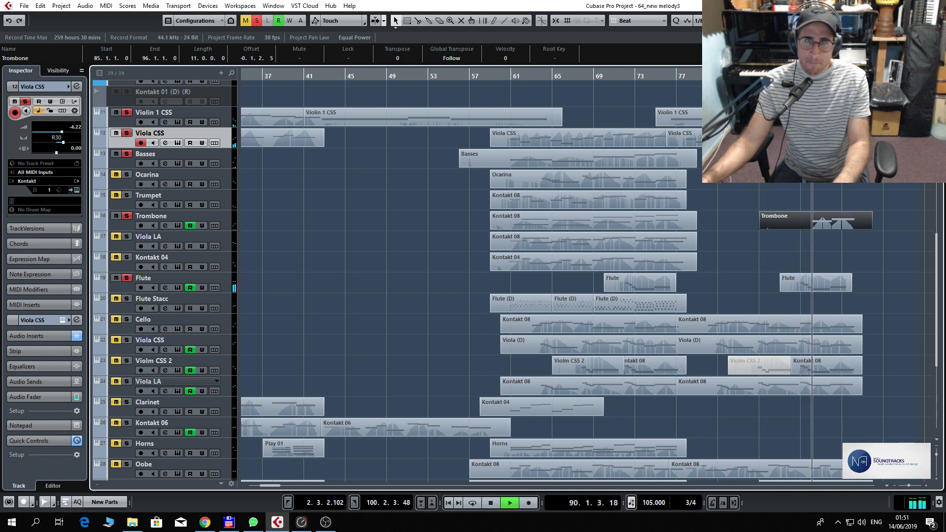
pyautogui.click(790, 74)
pyautogui.doubleClick(796, 274)
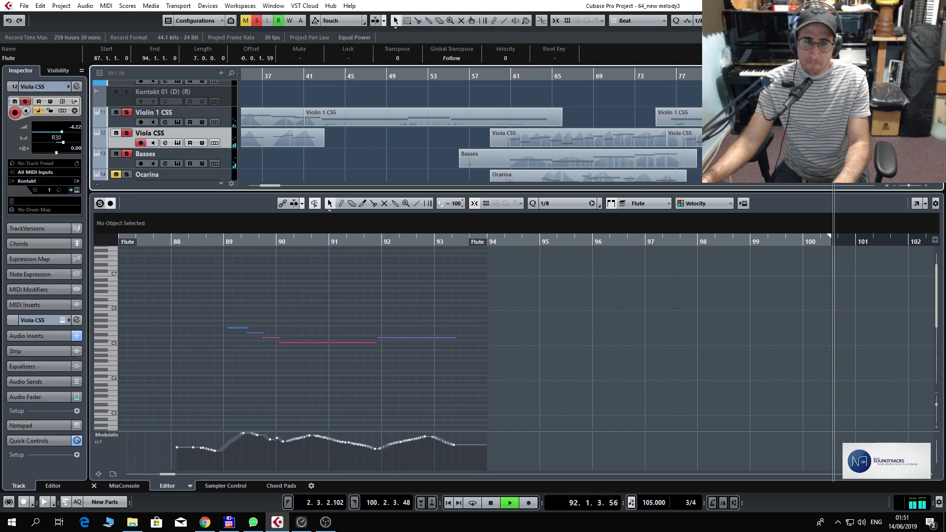
pyautogui.hotkey('ctrl', 'e')
pyautogui.press('space')
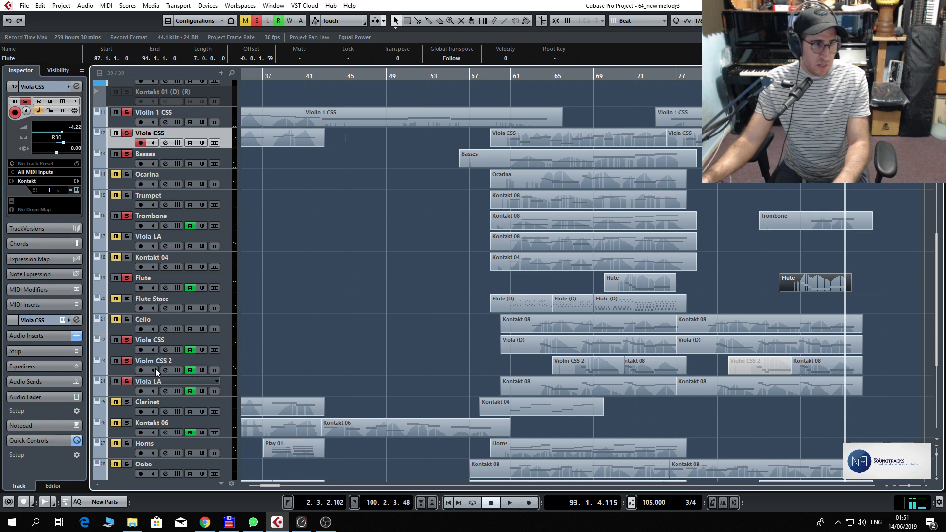
# - Add the string tracks from Cello to Viola LA to the solo and play from about bar 78, inspecting the second Cello part
pyautogui.click(693, 78)
pyautogui.press('space')
pyautogui.doubleClick(729, 326)
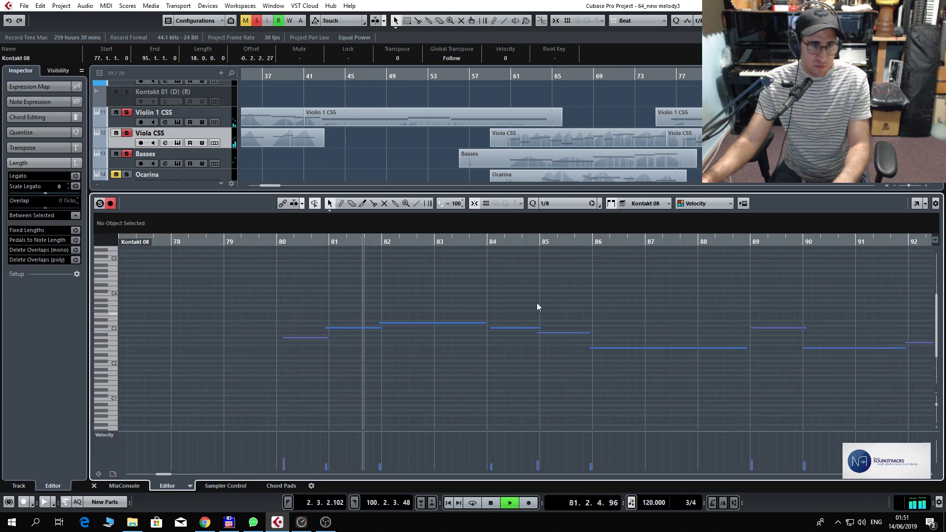
pyautogui.hotkey('ctrl', 'e')
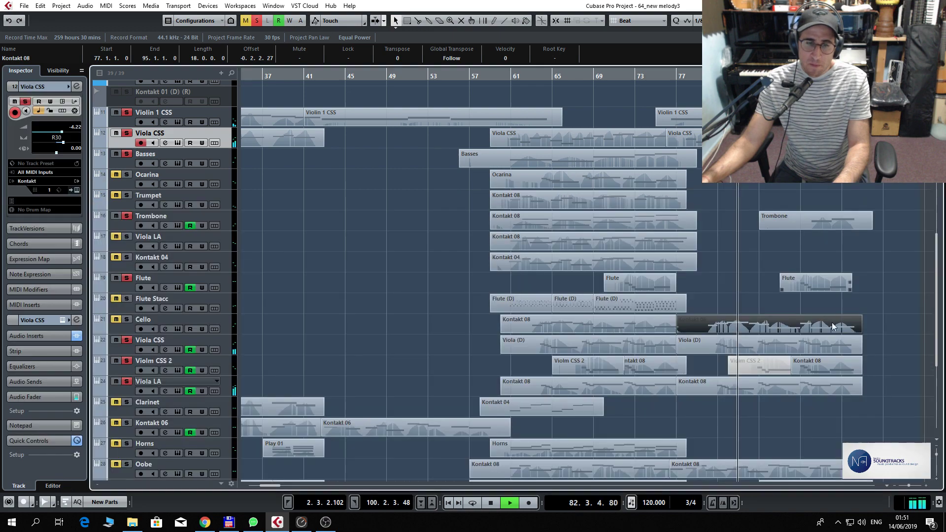
# - Inspect the notes of the second Viola (D) part, starting at bar 77, during playback and close the editor
pyautogui.click(774, 347)
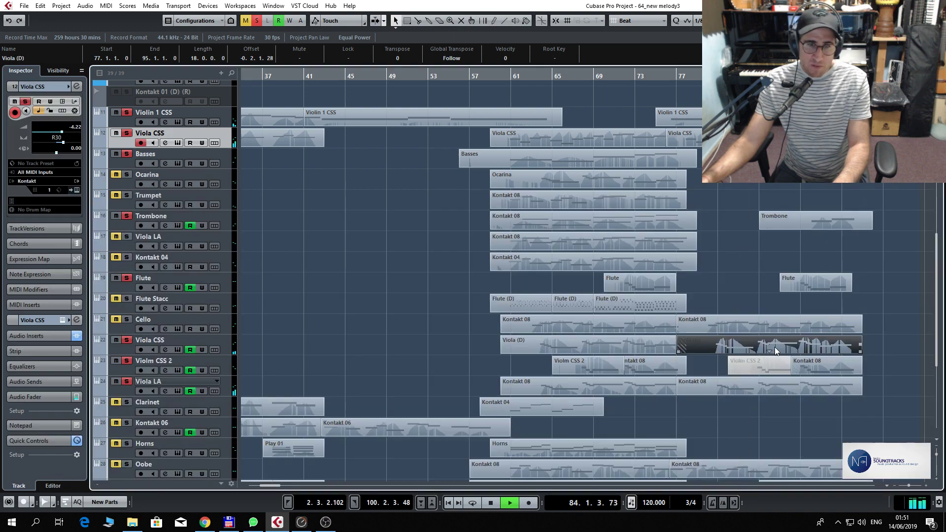
pyautogui.hotkey('ctrl', 'e')
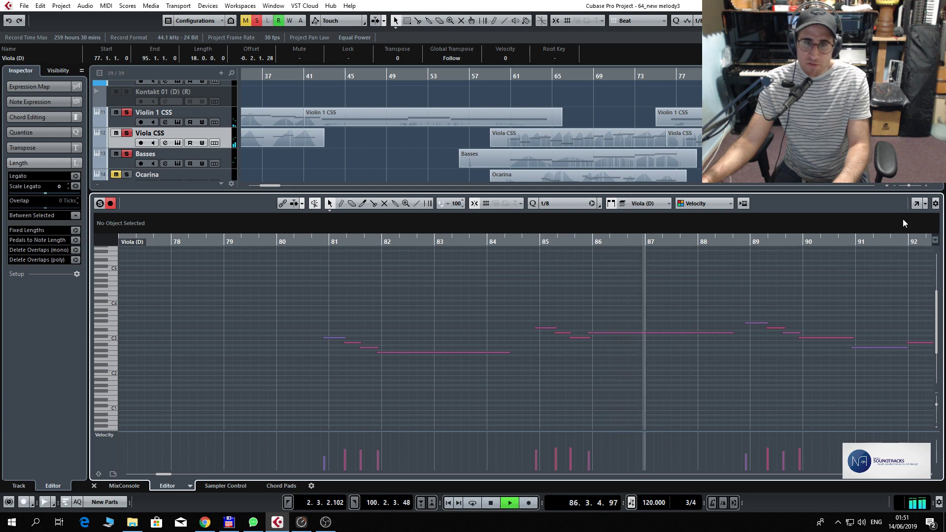
pyautogui.hotkey('ctrl', 'e')
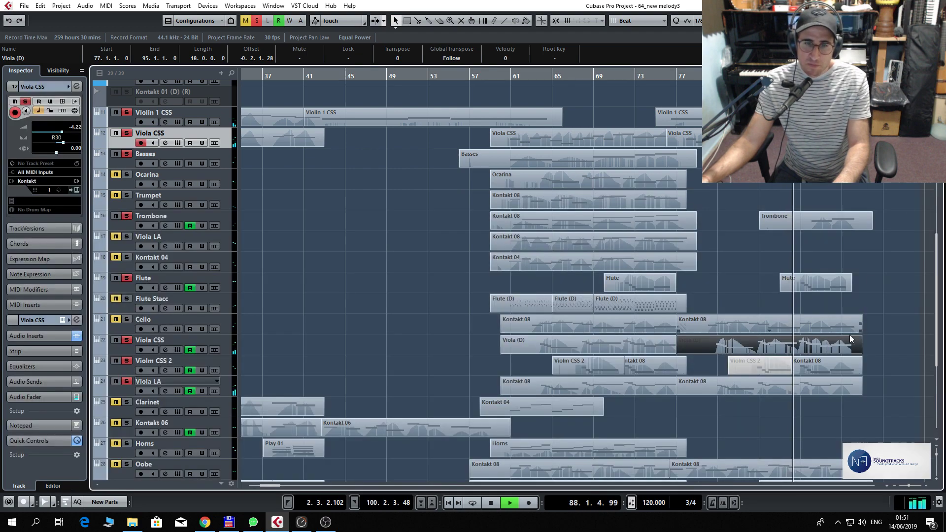
# - Inspect the notes of the second Viola LA part, starting at bar 77, during playback, close the editor and stop
pyautogui.doubleClick(802, 387)
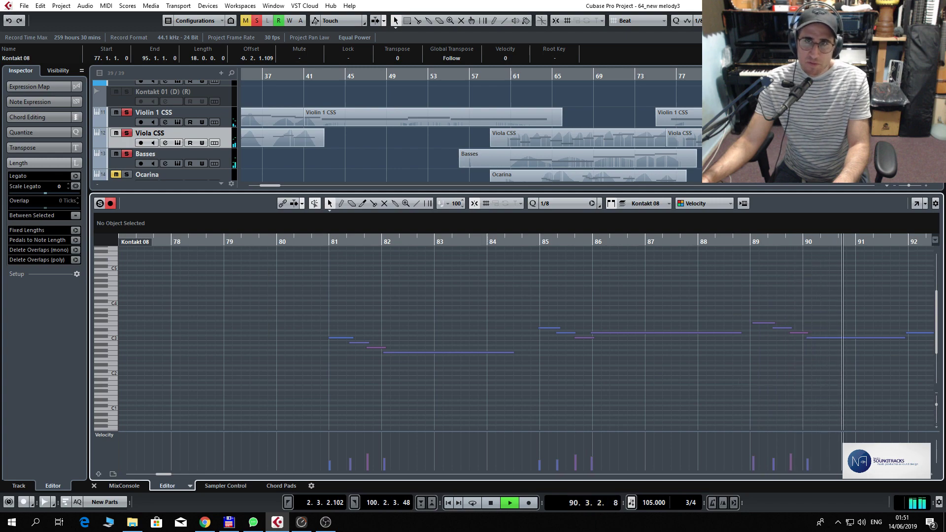
pyautogui.hotkey('ctrl', 'e')
pyautogui.scroll(-4, 850, 270)
pyautogui.scroll(-4, 849, 271)
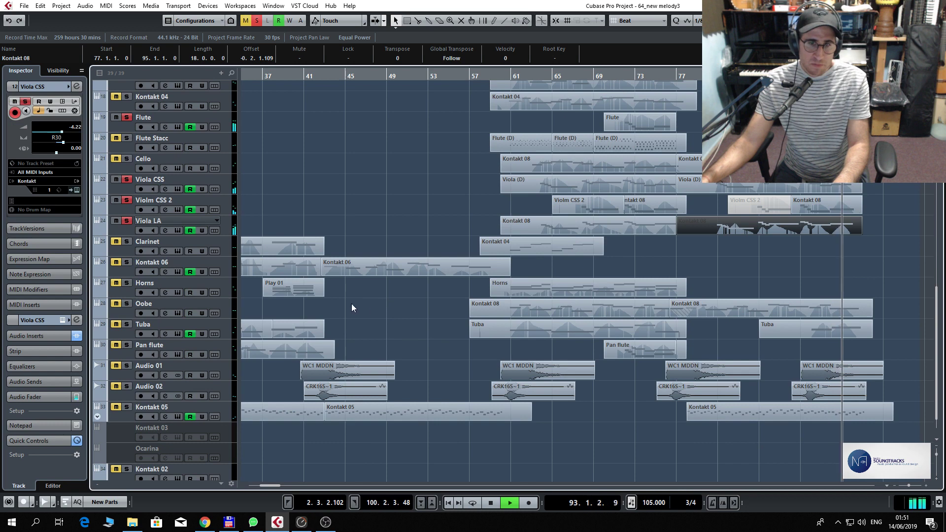
pyautogui.press('space')
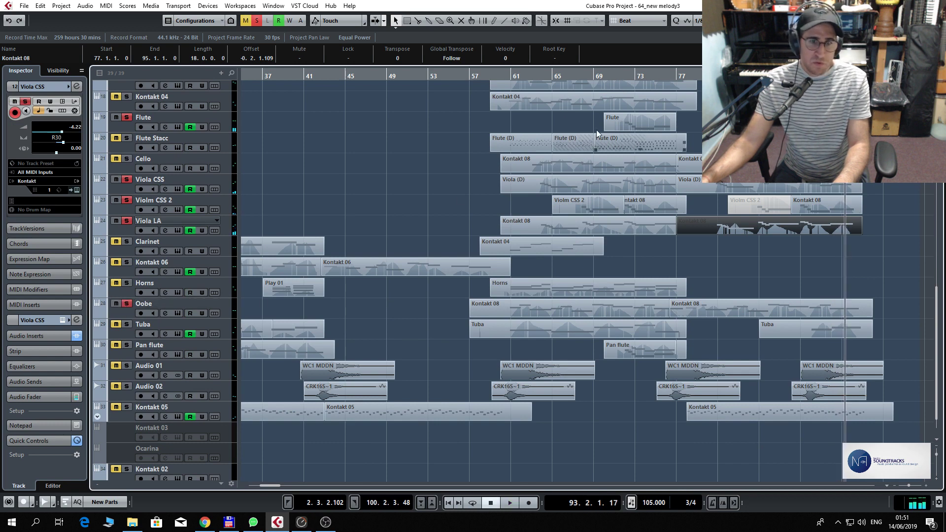
# - Play from about bar 78 with Oobe in the solo, inspect its part starting at bar 76, and close the editor
pyautogui.click(682, 74)
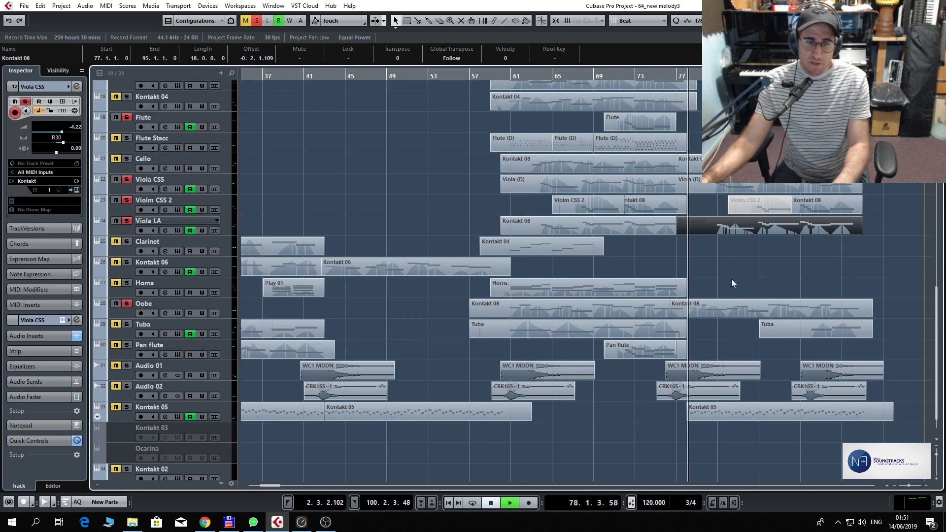
pyautogui.press('space')
pyautogui.click(742, 308)
pyautogui.doubleClick(741, 304)
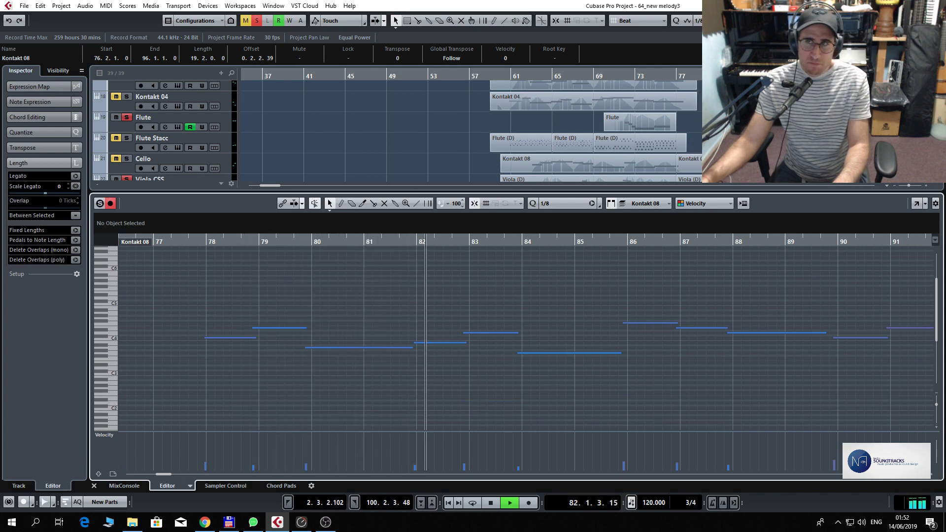
pyautogui.click(631, 134)
pyautogui.hotkey('ctrl', 'alt', 'e')
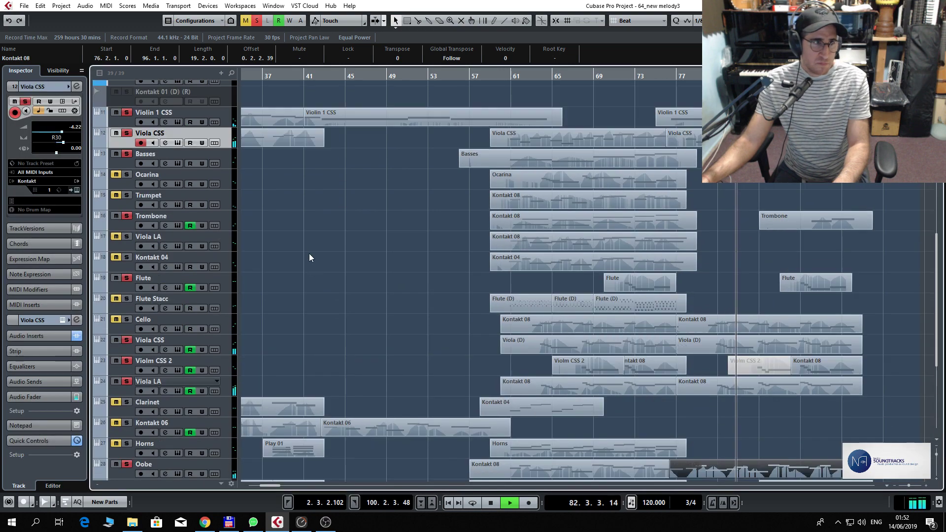
# - Take both Viola CSS tracks, Basses, Trombone, Flute, Violm CSS 2, Viola LA and Voices out of the solo
pyautogui.click(116, 134)
pyautogui.click(116, 154)
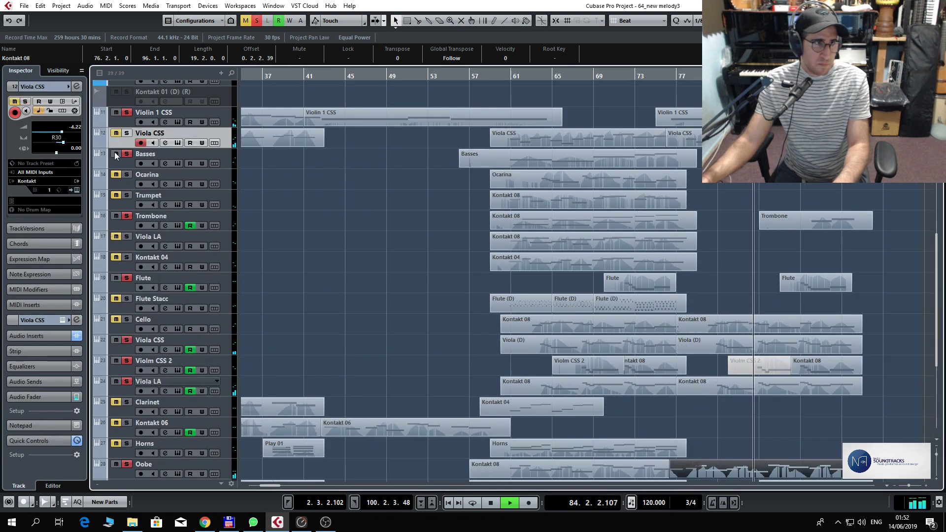
pyautogui.click(115, 215)
pyautogui.click(116, 277)
pyautogui.click(115, 340)
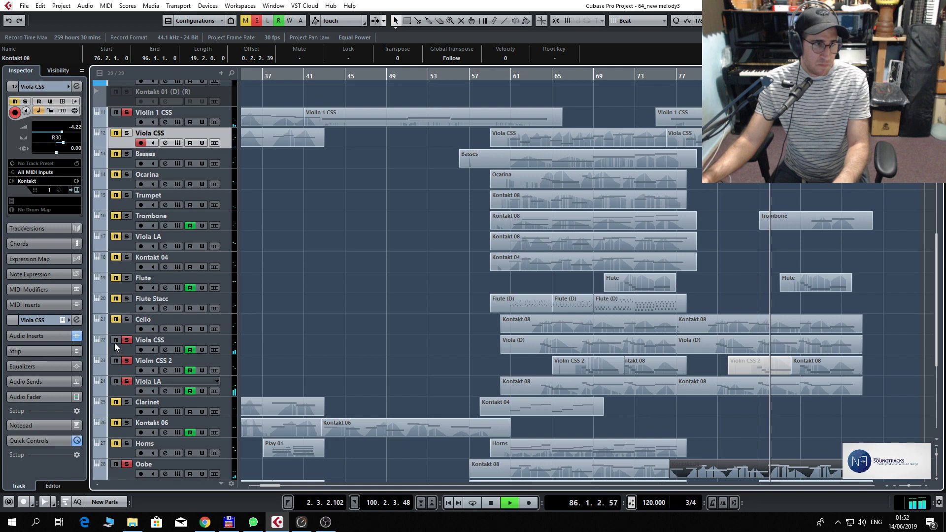
pyautogui.click(116, 360)
pyautogui.click(116, 381)
pyautogui.scroll(-4, 118, 380)
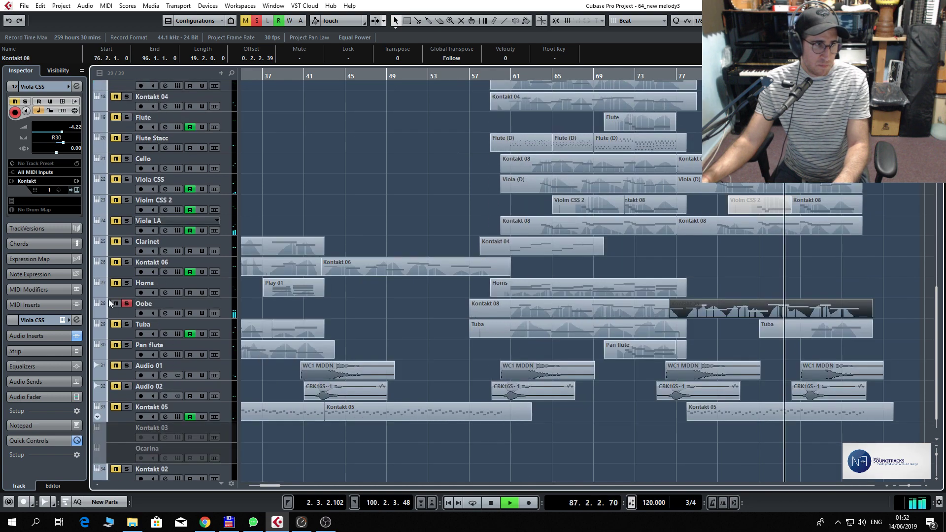
pyautogui.scroll(8, 772, 305)
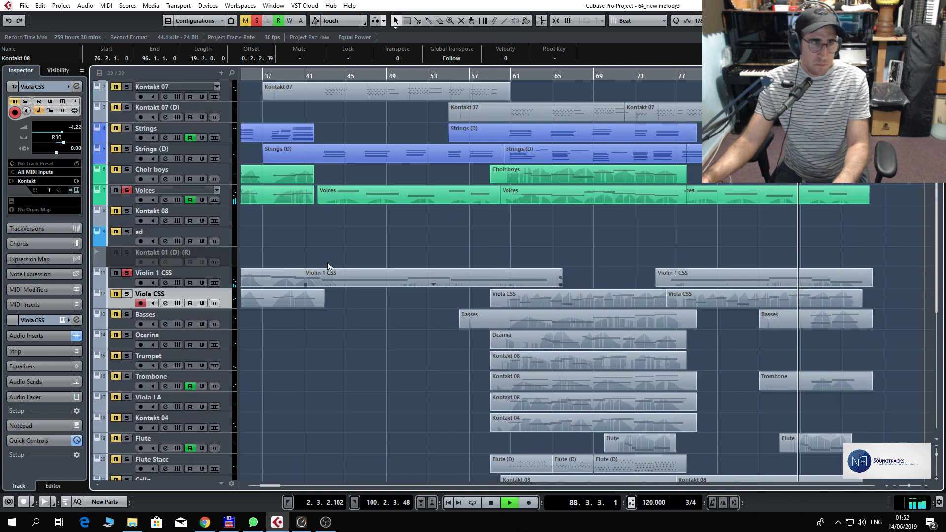
pyautogui.click(115, 190)
pyautogui.scroll(-8, 791, 320)
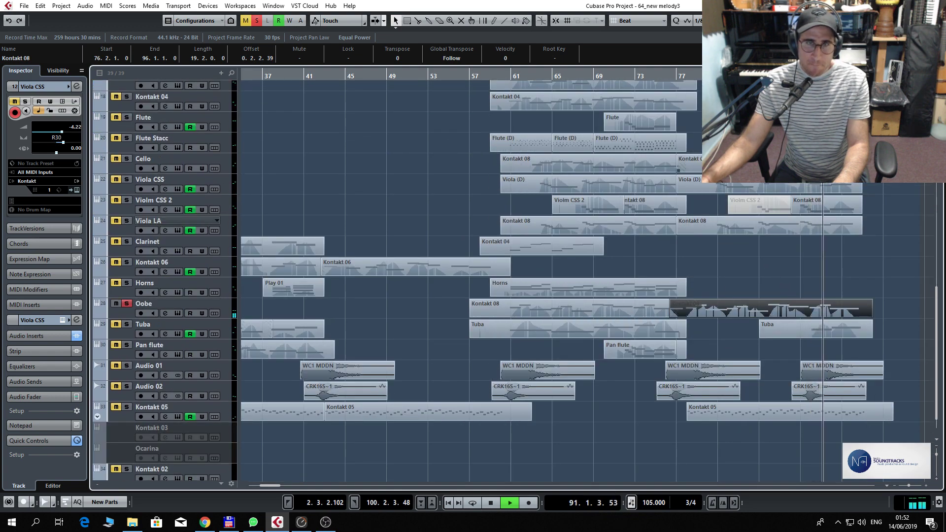
# - Add Kontakt 05 to the solo, play from about bar 77 while inspecting its part starting at bar 78, and close the editor
pyautogui.press('space')
pyautogui.click(670, 76)
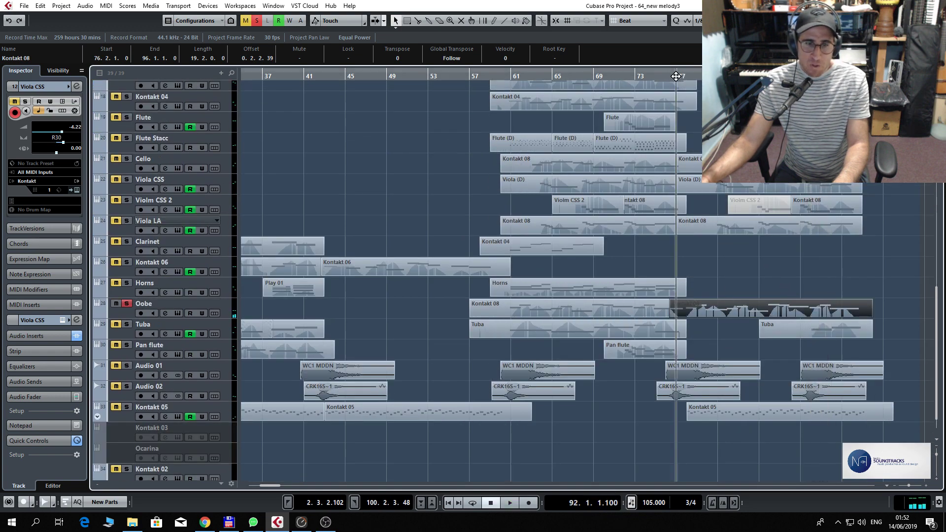
pyautogui.click(127, 408)
pyautogui.press('space')
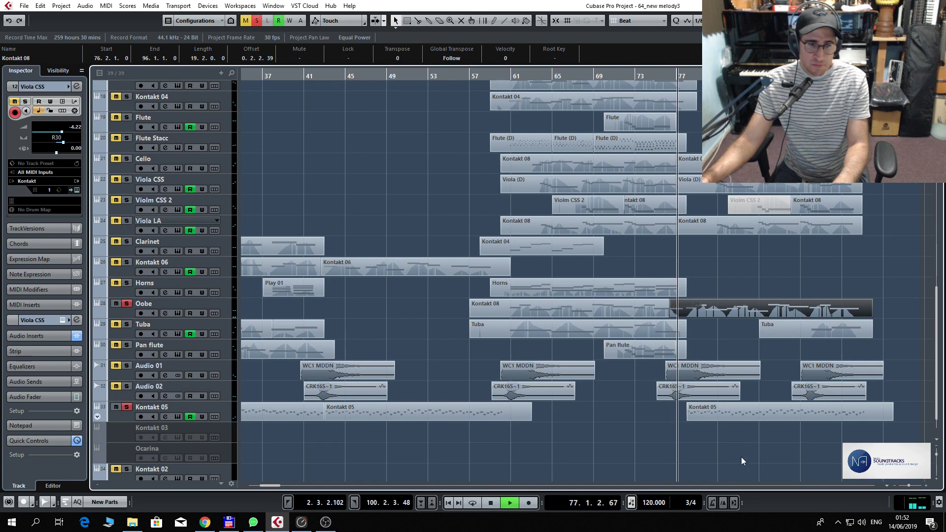
pyautogui.doubleClick(778, 413)
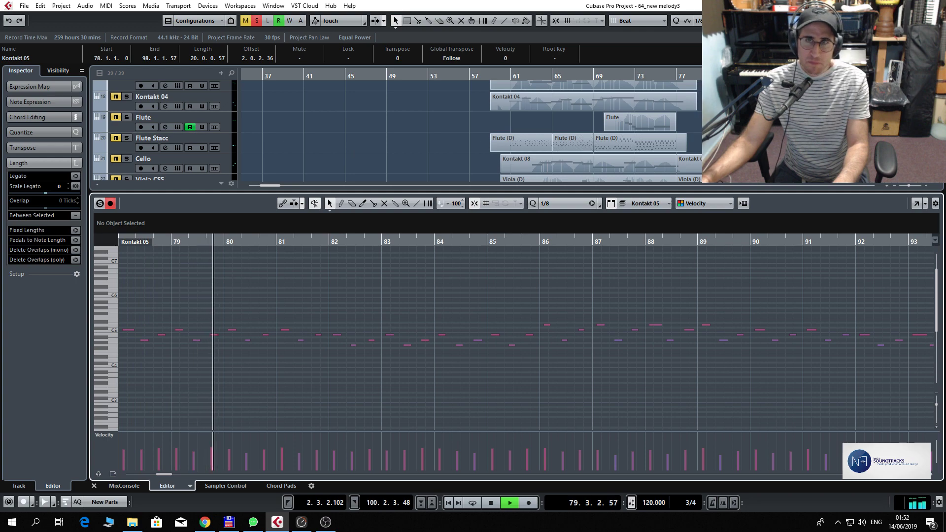
pyautogui.hotkey('ctrl', 'e')
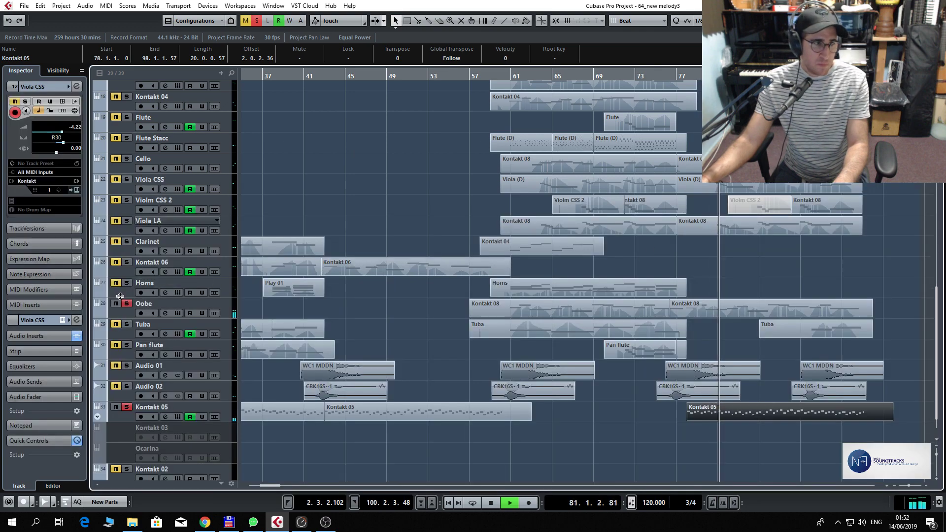
# - Take Violin 1 CSS and Oobe out of the solo so that Kontakt 05 plays alone
pyautogui.scroll(4, 116, 303)
pyautogui.scroll(8, 108, 197)
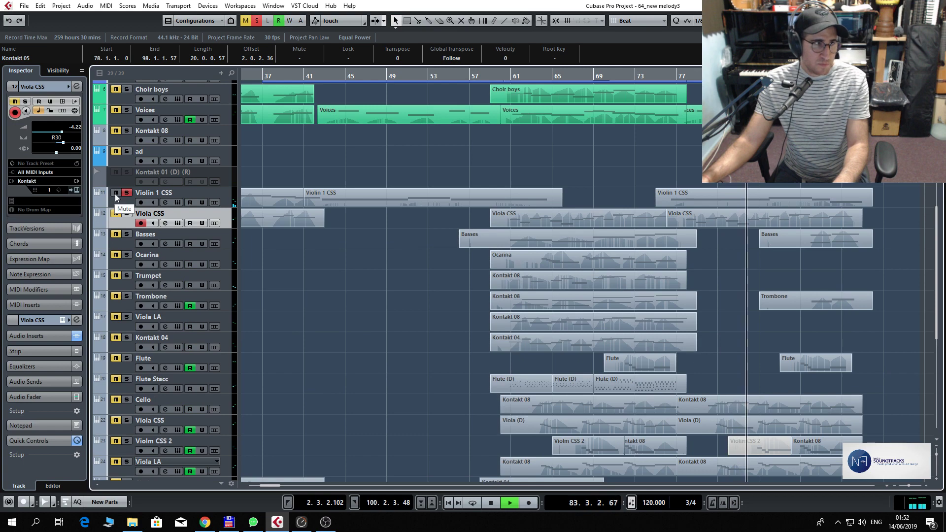
pyautogui.scroll(-13, 731, 356)
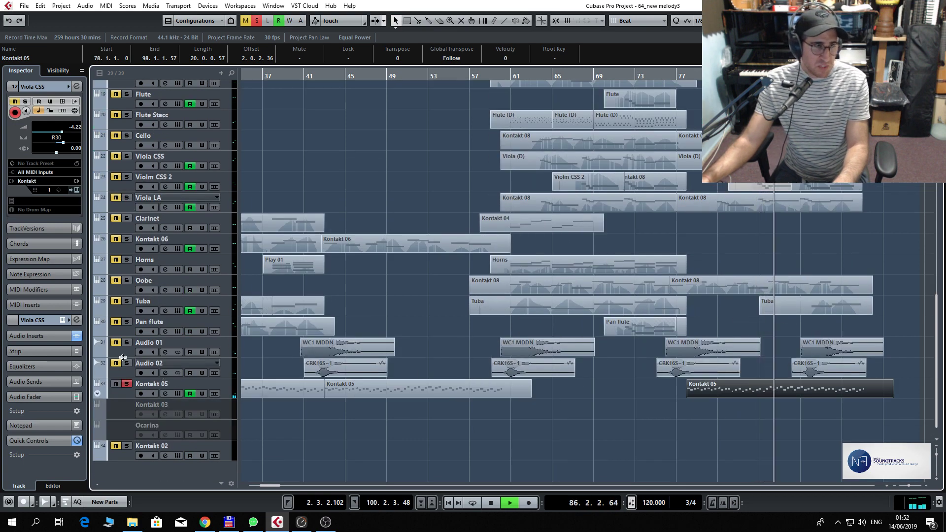
# - Add Audio 01 and Audio 02 to the solo during playback, listen until about bar 91, and stop
pyautogui.click(127, 342)
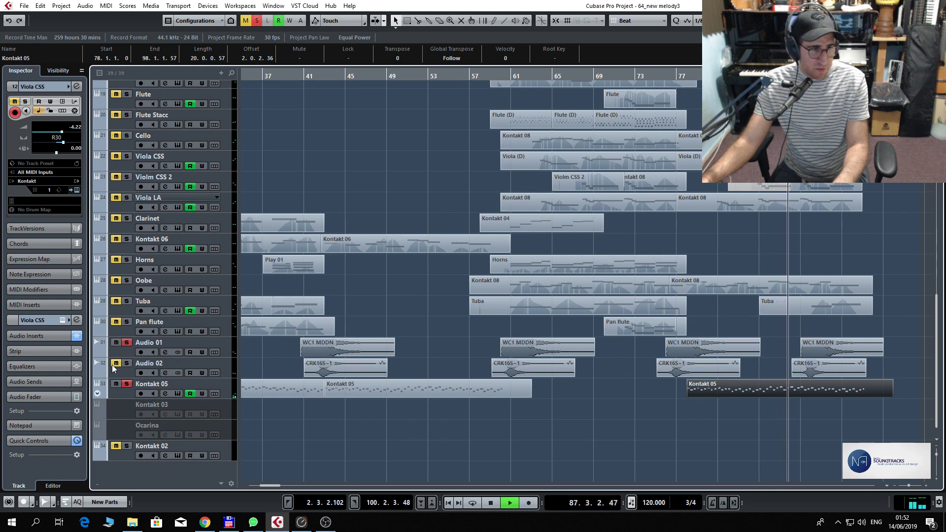
pyautogui.click(127, 363)
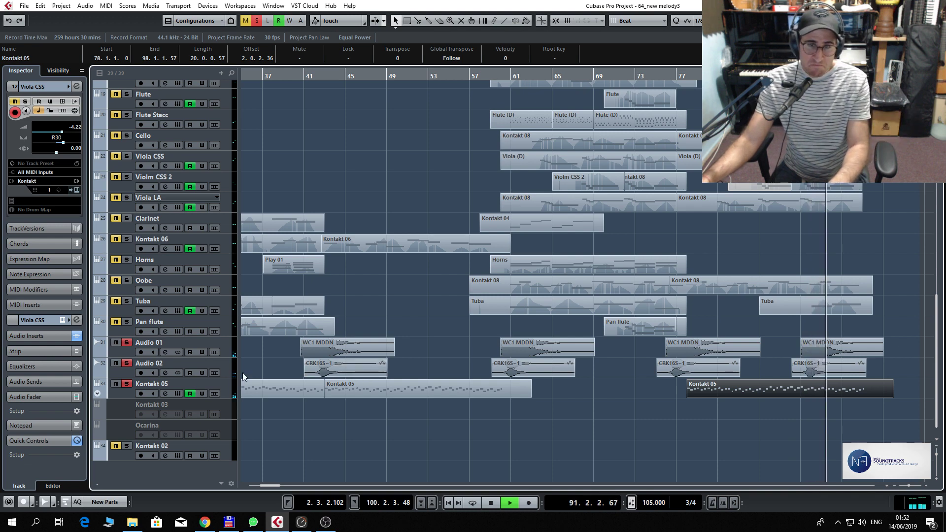
pyautogui.press('space')
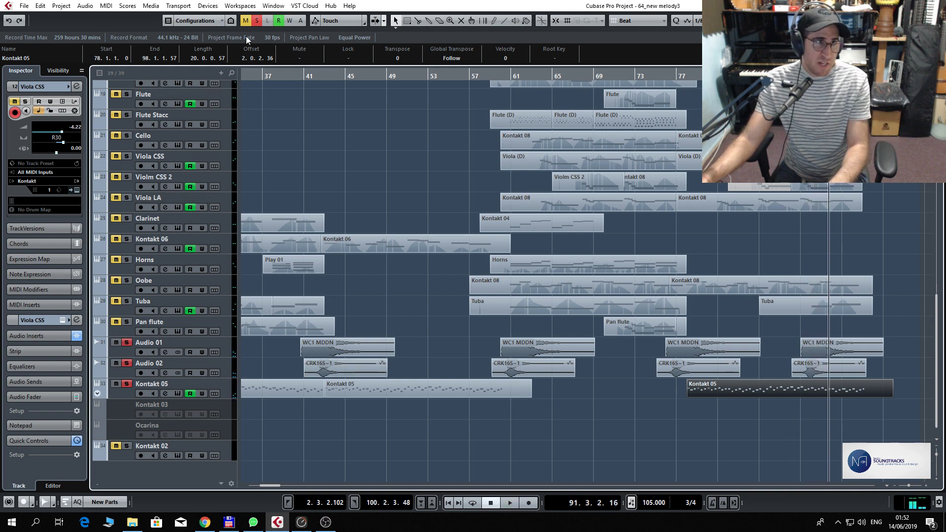
# - Deactivate all solo states, play the full arrangement from about bar 91 to bar 96, and stop
pyautogui.click(256, 20)
pyautogui.scroll(15, 493, 246)
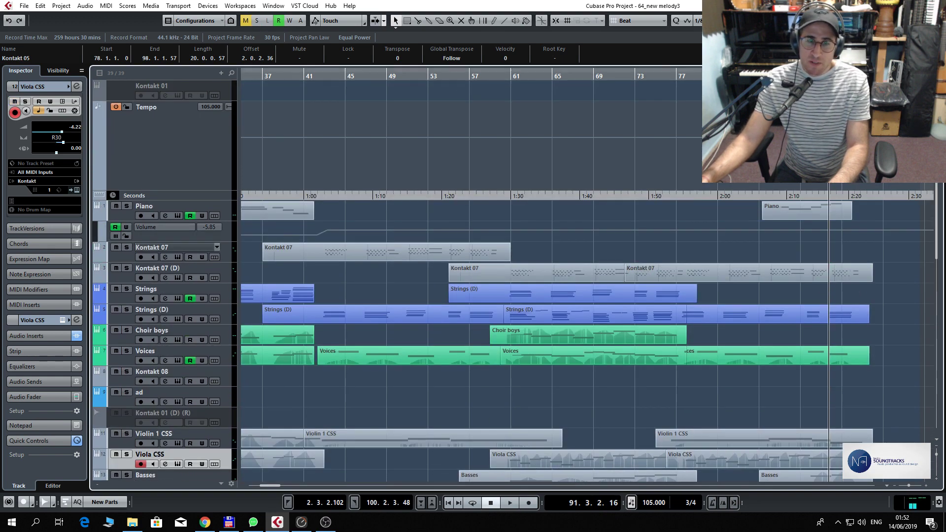
pyautogui.press('space')
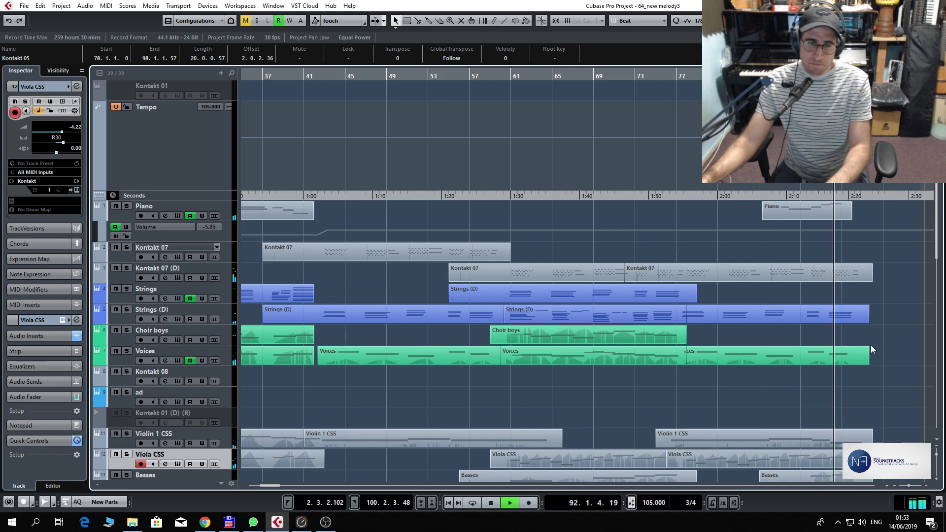
pyautogui.scroll(-10, 822, 355)
pyautogui.scroll(-6, 822, 355)
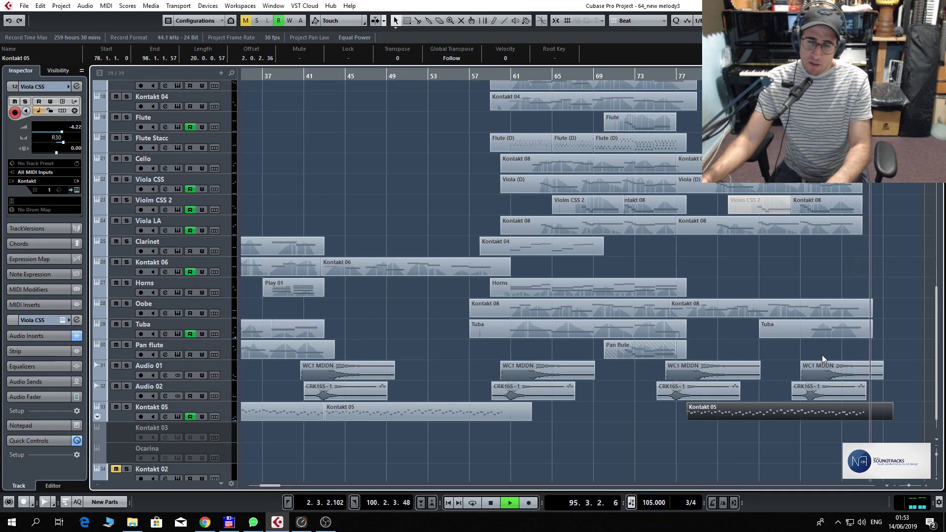
pyautogui.press('space')
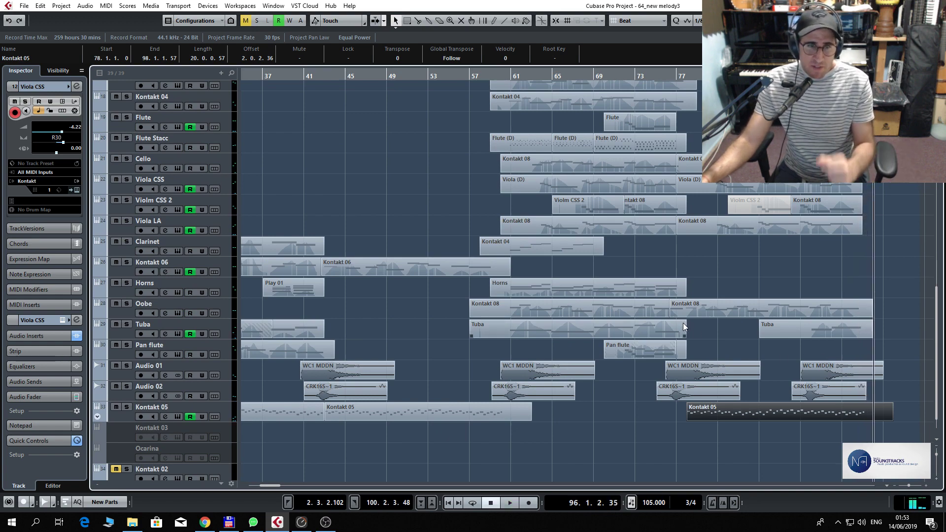
# - Look over the tracks of the whole arrangement, from the opening bars to the closing section
pyautogui.scroll(6, 683, 323)
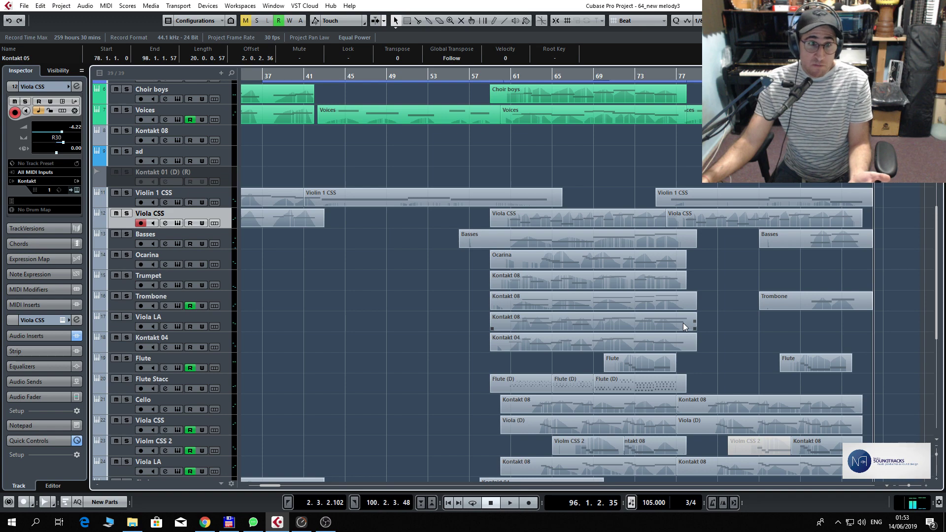
pyautogui.scroll(2, 683, 323)
pyautogui.scroll(-2, 683, 323)
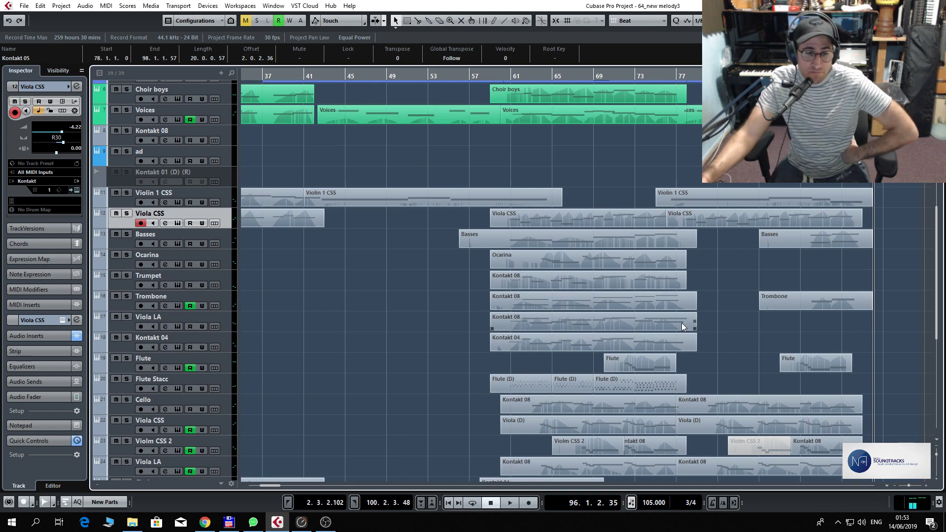
pyautogui.scroll(-4, 674, 324)
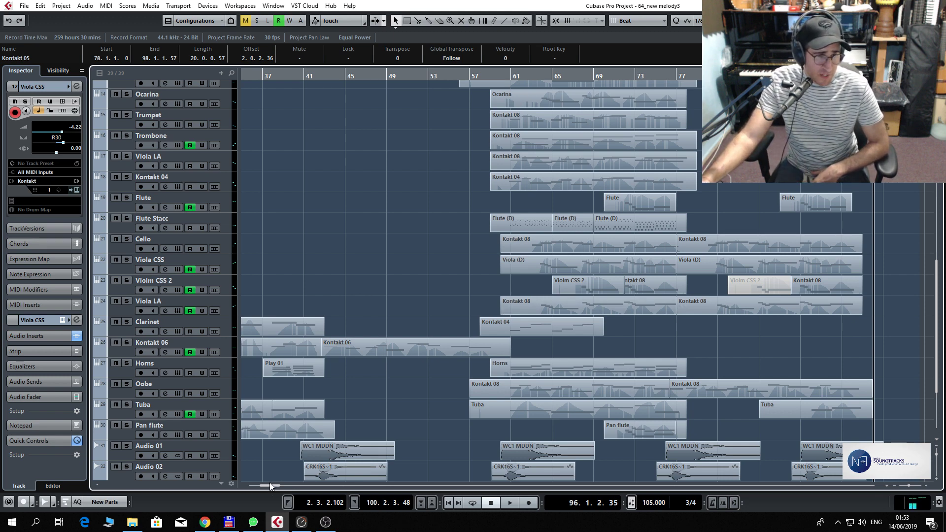
pyautogui.moveTo(274, 485); pyautogui.dragTo(261, 485)
pyautogui.scroll(10, 443, 291)
pyautogui.scroll(-15, 453, 284)
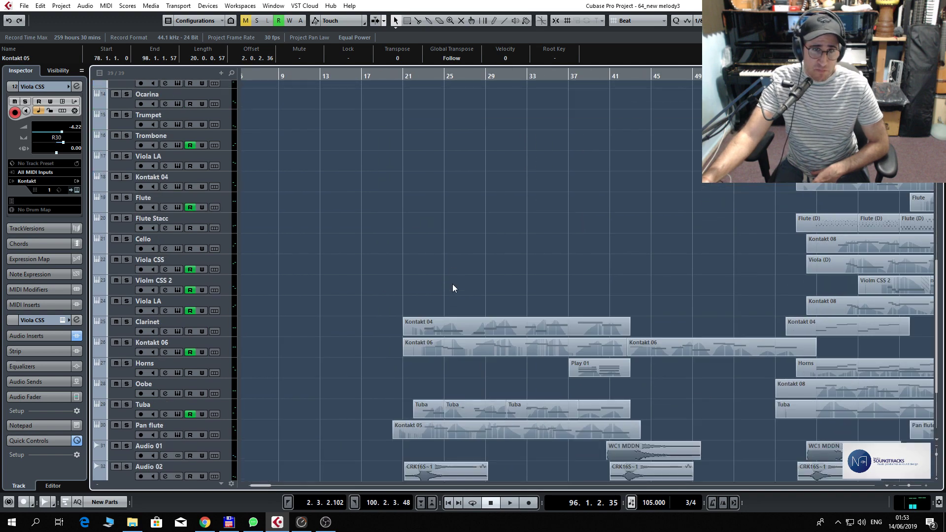
pyautogui.moveTo(259, 484); pyautogui.dragTo(271, 486)
pyautogui.scroll(6, 560, 370)
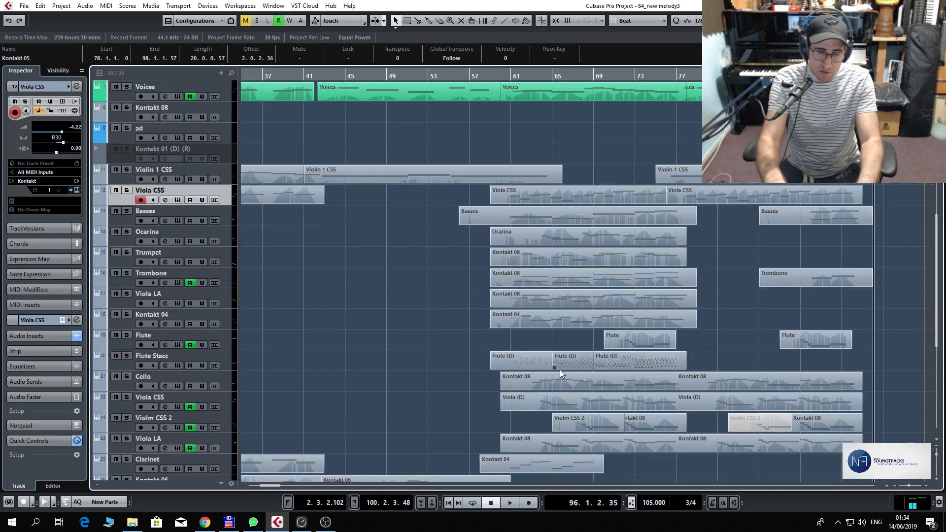
# - Adjust the track heights so nearly all tracks fit in view and place the playback position at about bar 58
pyautogui.hotkey('shift', 'g')
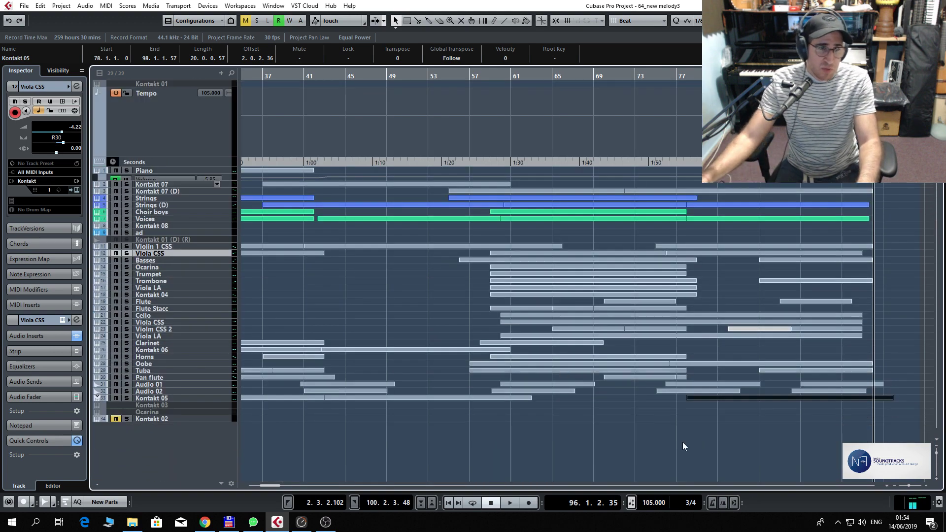
pyautogui.moveTo(276, 75); pyautogui.dragTo(569, 198)
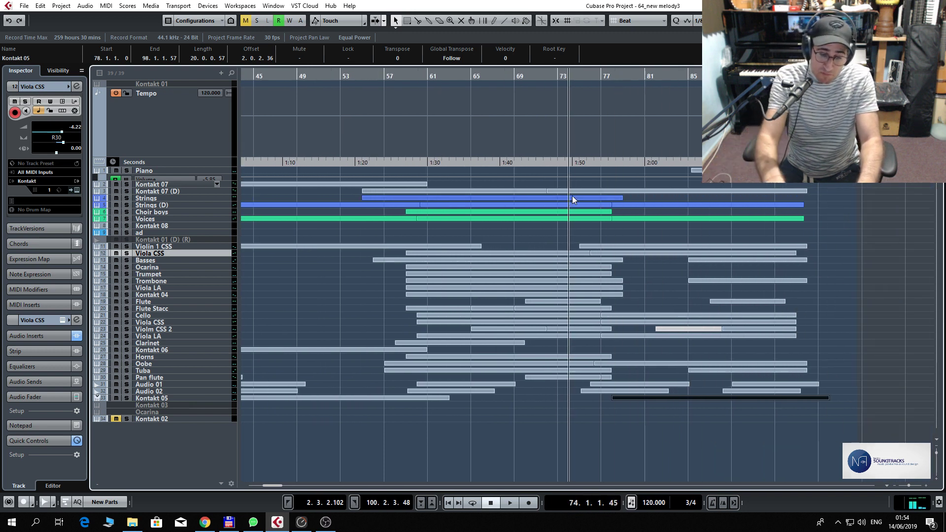
pyautogui.hotkey('shift', 'h')
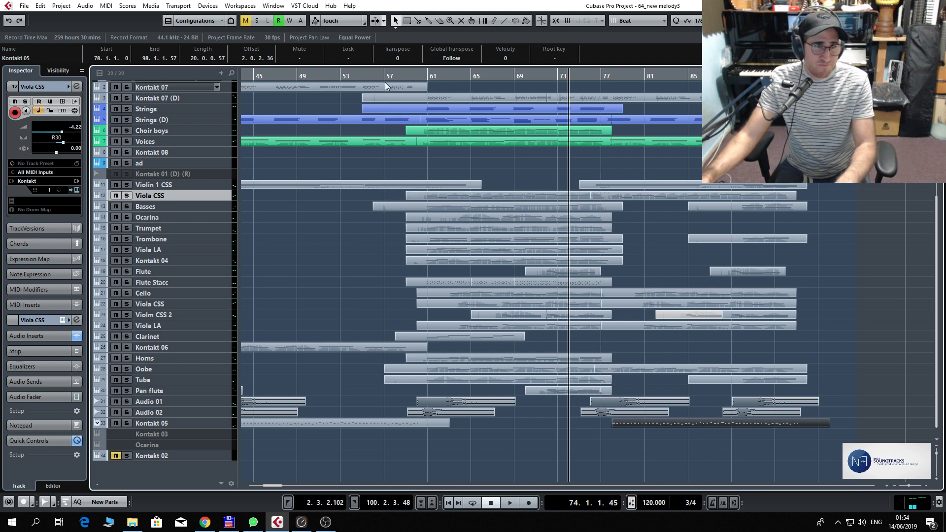
pyautogui.click(403, 78)
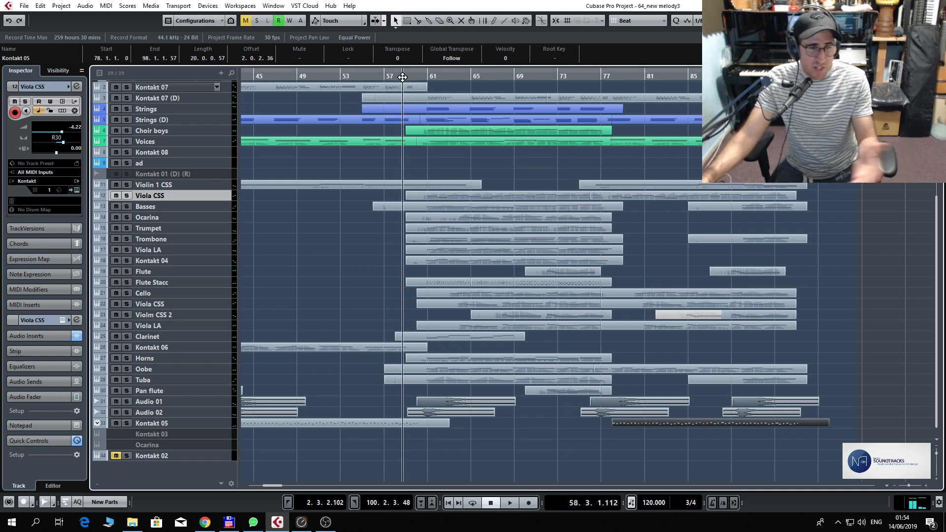